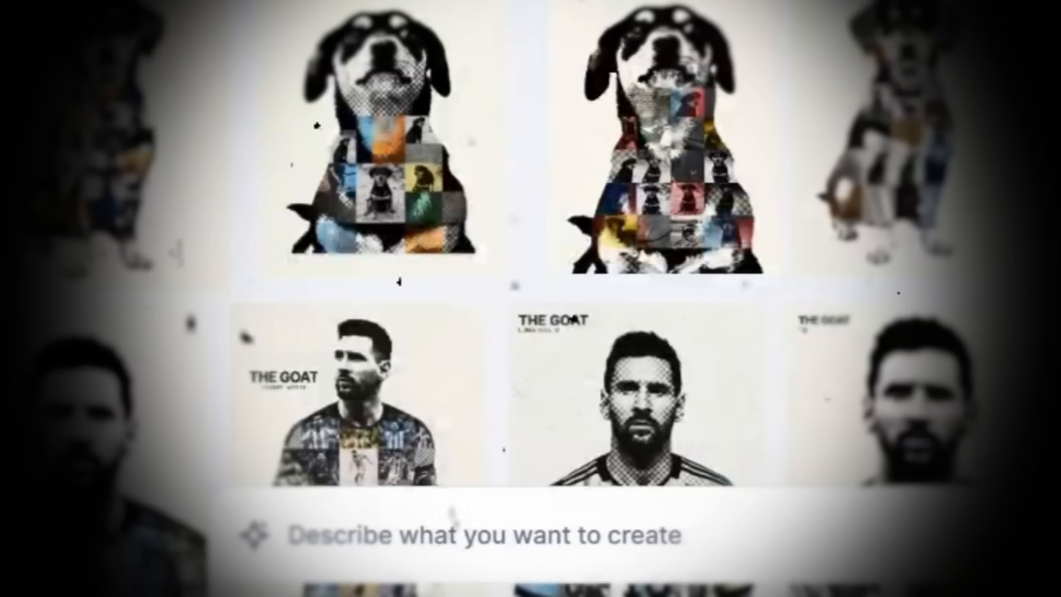
{"action": "scroll", "coordinate": [531, 268], "scroll_direction": "down", "scroll_amount": 5}
{"action": "scroll", "coordinate": [531, 267], "scroll_direction": "down", "scroll_amount": 10}
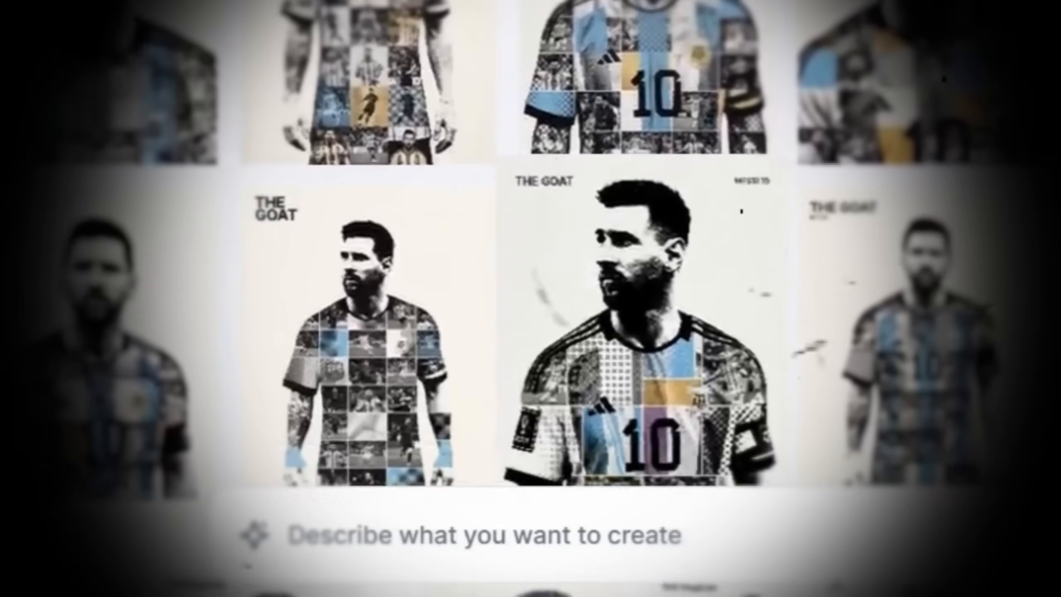
{"action": "scroll", "coordinate": [531, 267], "scroll_direction": "down", "scroll_amount": 6}
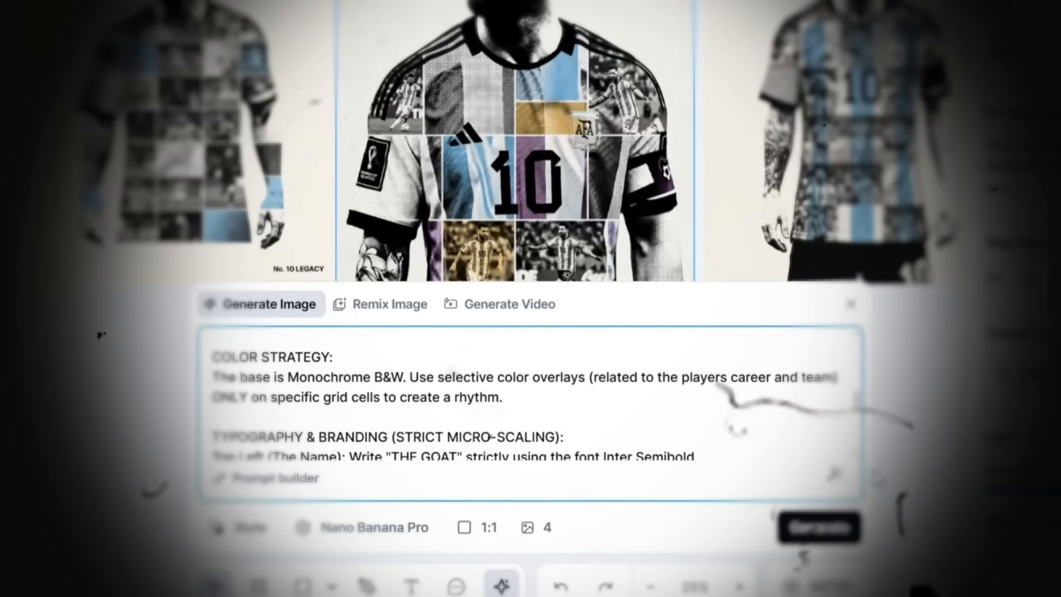
Replace "GOAT" in the image prompt's top-left title instruction with "Magician"
{"action": "scroll", "coordinate": [670, 417], "scroll_direction": "down", "scroll_amount": 3}
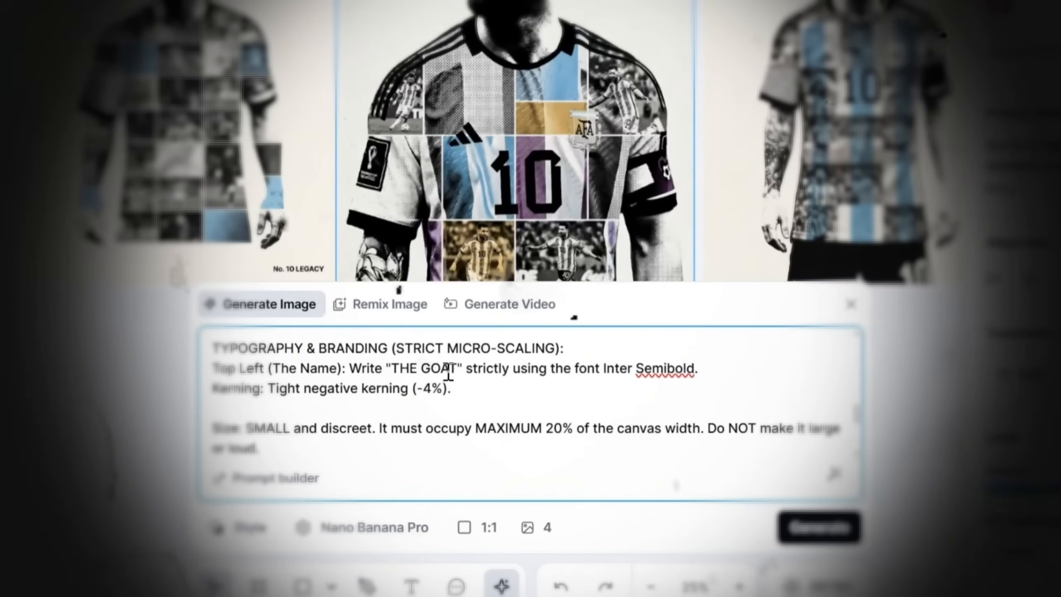
{"action": "double_click", "coordinate": [437, 369]}
{"action": "type", "text": "Magician"}
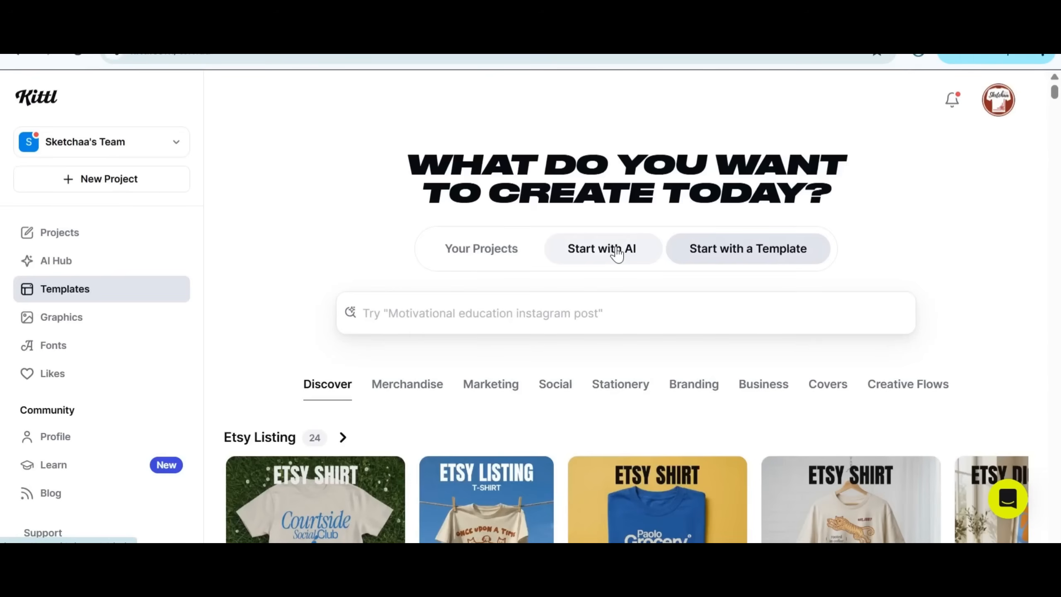
Choose to start with AI and create a new project
{"action": "left_click", "coordinate": [618, 251]}
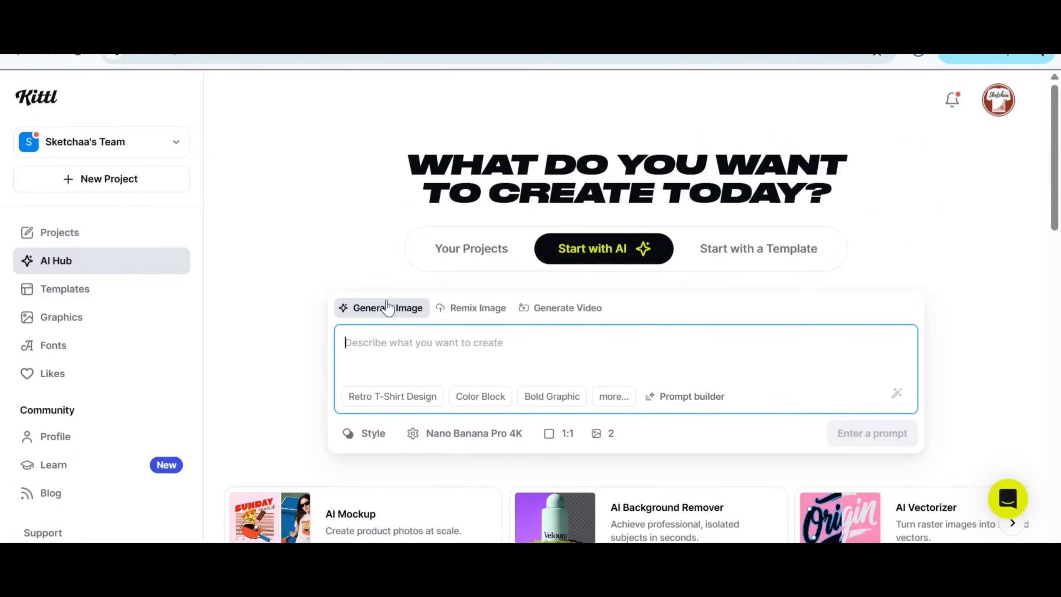
{"action": "left_click", "coordinate": [125, 189]}
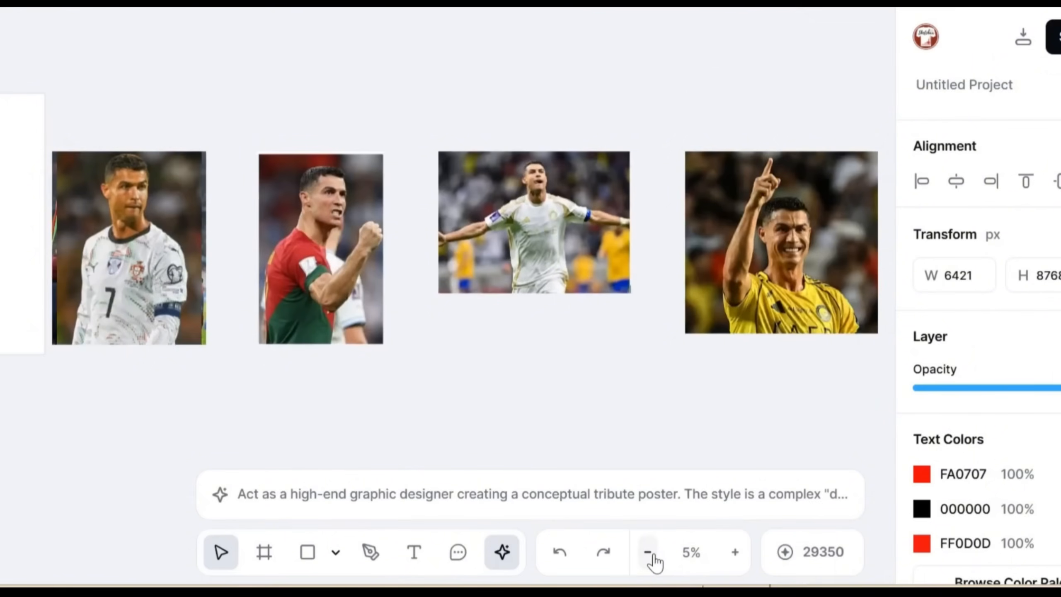
Select the five footballer reference photos on the canvas and expand the image prompt to remix them
{"action": "left_click", "coordinate": [647, 551]}
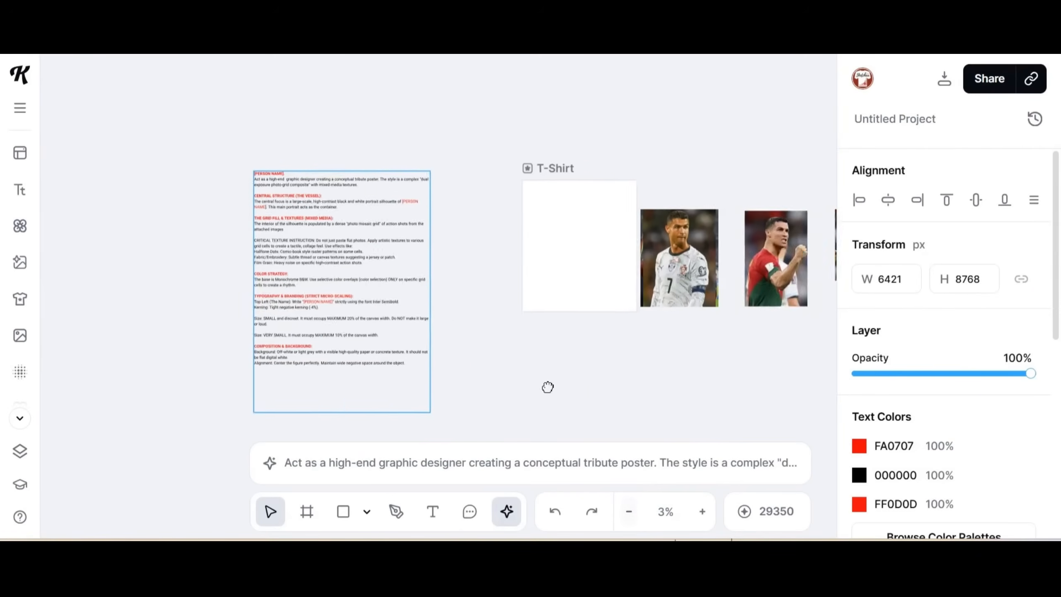
{"action": "left_click_drag", "start_coordinate": [547, 387], "coordinate": [264, 395]}
{"action": "left_click_drag", "start_coordinate": [668, 403], "coordinate": [351, 263]}
{"action": "left_click", "coordinate": [434, 458]}
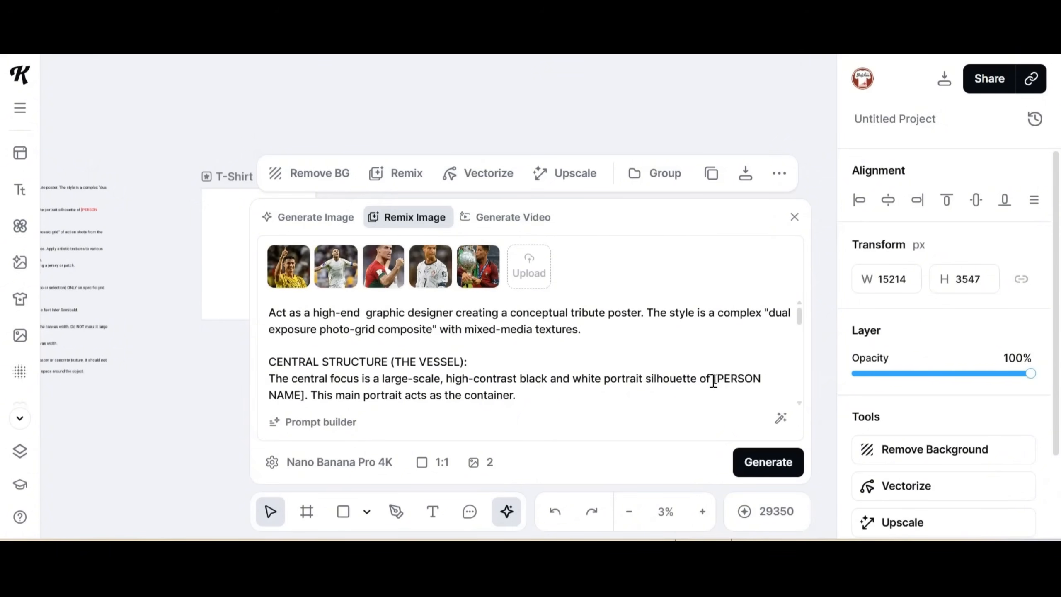
Replace the [PERSON NAME] placeholder in the central structure section of the prompt with "the person in the first image"
{"action": "left_click_drag", "start_coordinate": [714, 381], "coordinate": [741, 391]}
{"action": "left_click", "coordinate": [514, 394]}
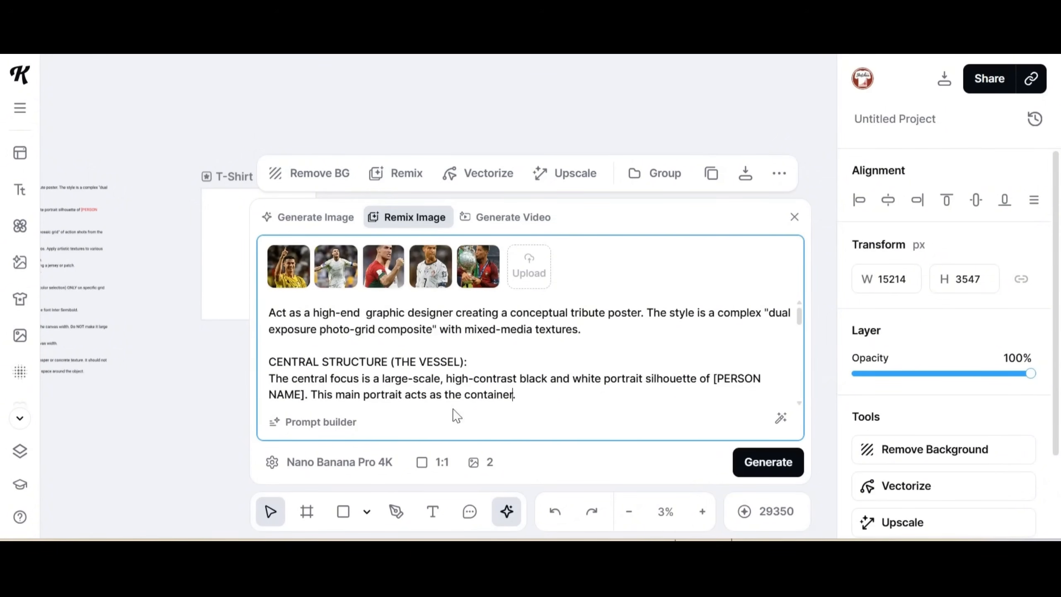
{"action": "scroll", "coordinate": [306, 397], "scroll_direction": "down", "scroll_amount": 1}
{"action": "left_click_drag", "start_coordinate": [304, 359], "coordinate": [714, 346]}
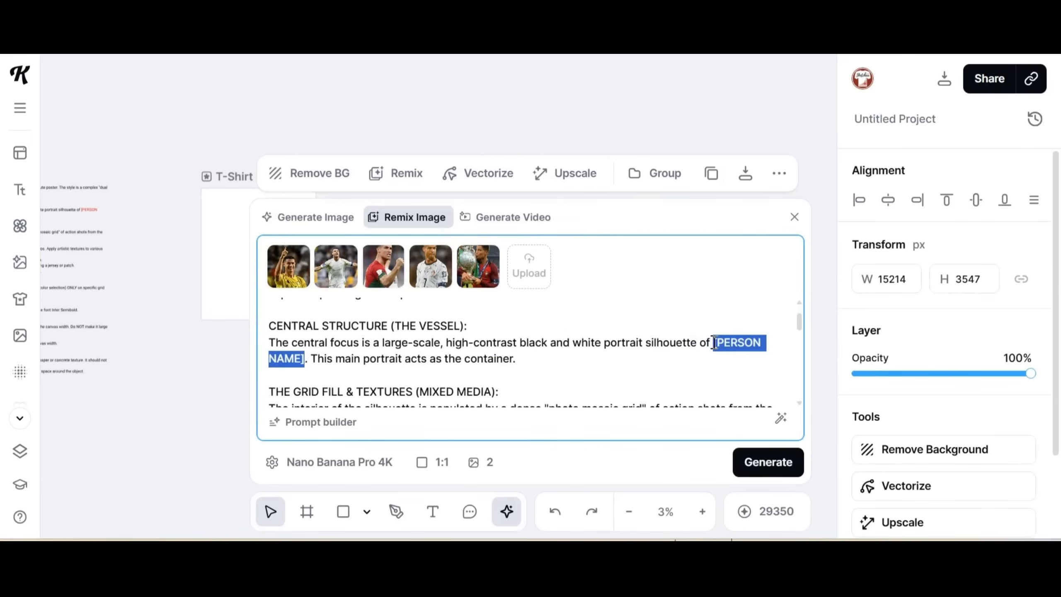
{"action": "type", "text": "the "}
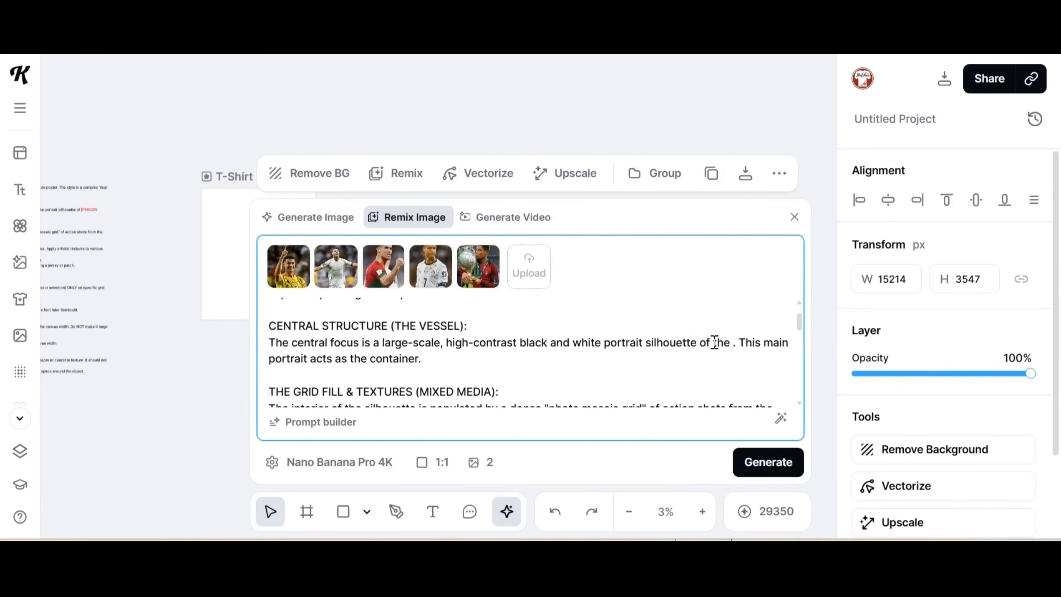
{"action": "type", "text": "person in the"}
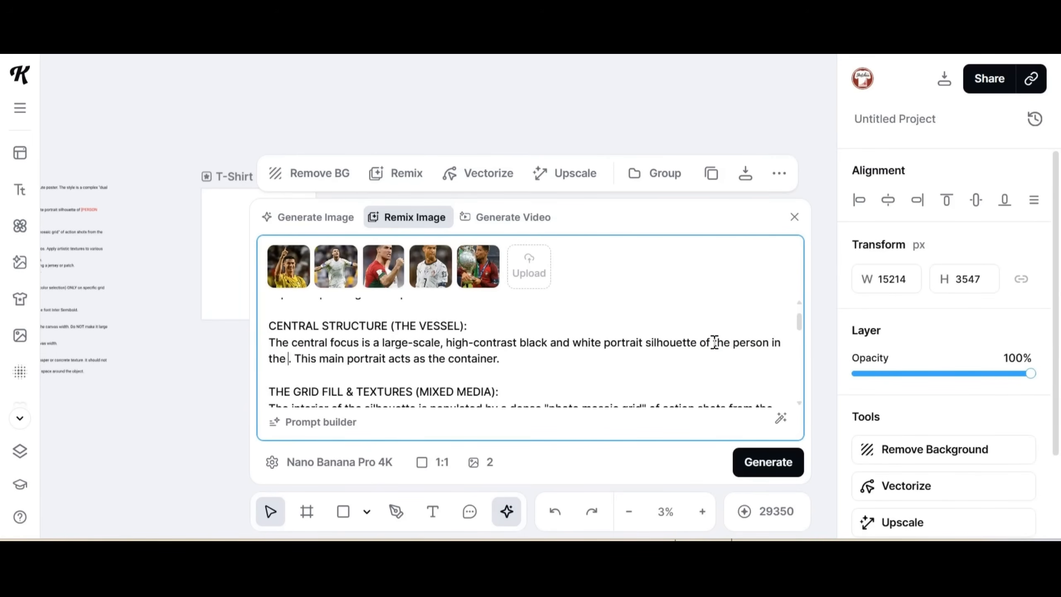
{"action": "type", "text": " first image"}
Replace "color selection" in the prompt's color strategy section with "colors from the attached images"
{"action": "scroll", "coordinate": [797, 397], "scroll_direction": "down", "scroll_amount": 5}
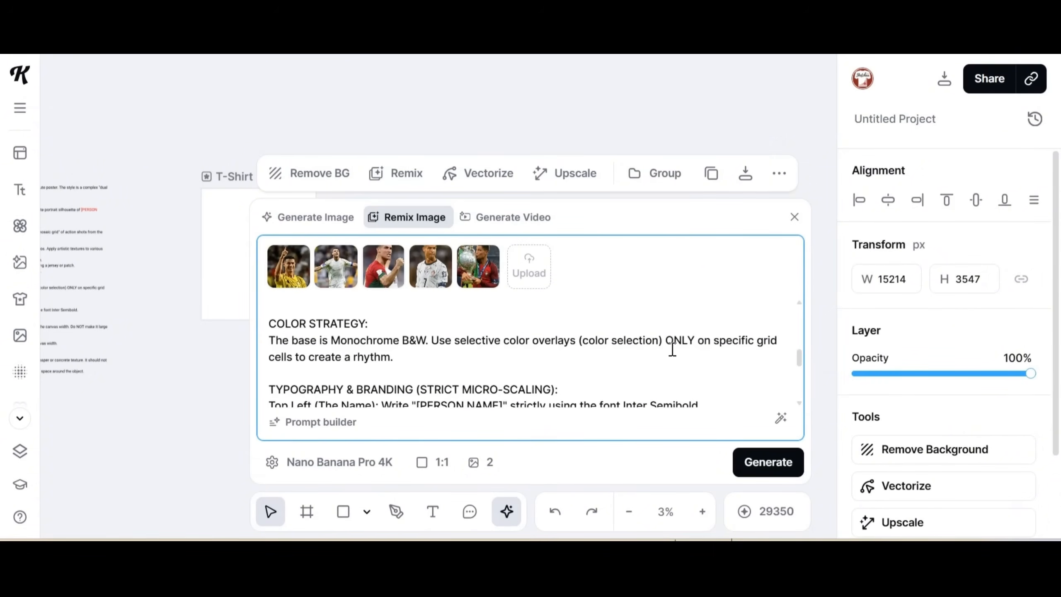
{"action": "left_click_drag", "start_coordinate": [660, 345], "coordinate": [587, 342]}
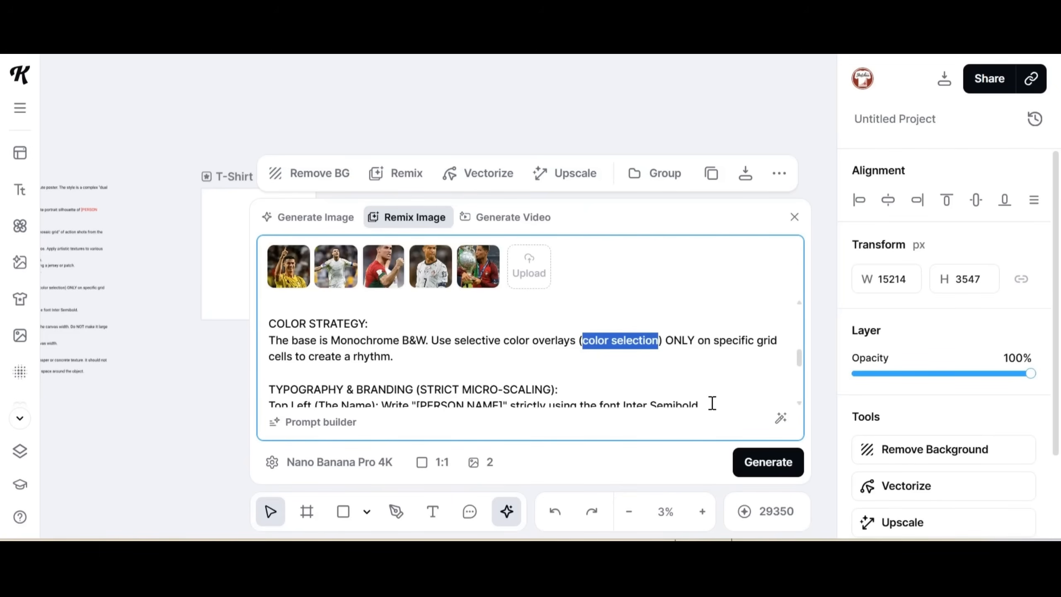
{"action": "type", "text": "colors"}
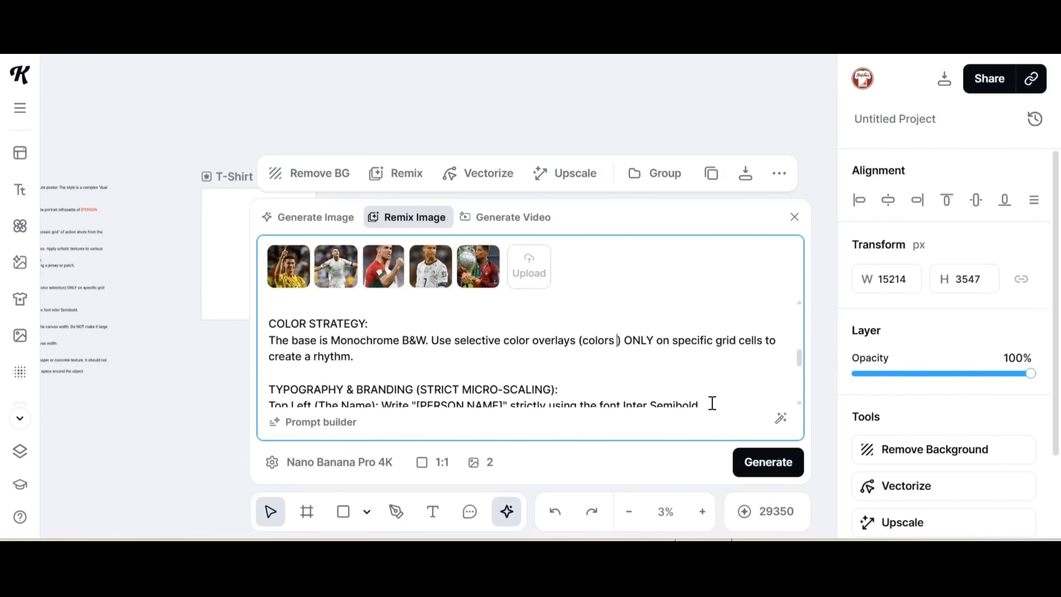
{"action": "type", "text": " from the a"}
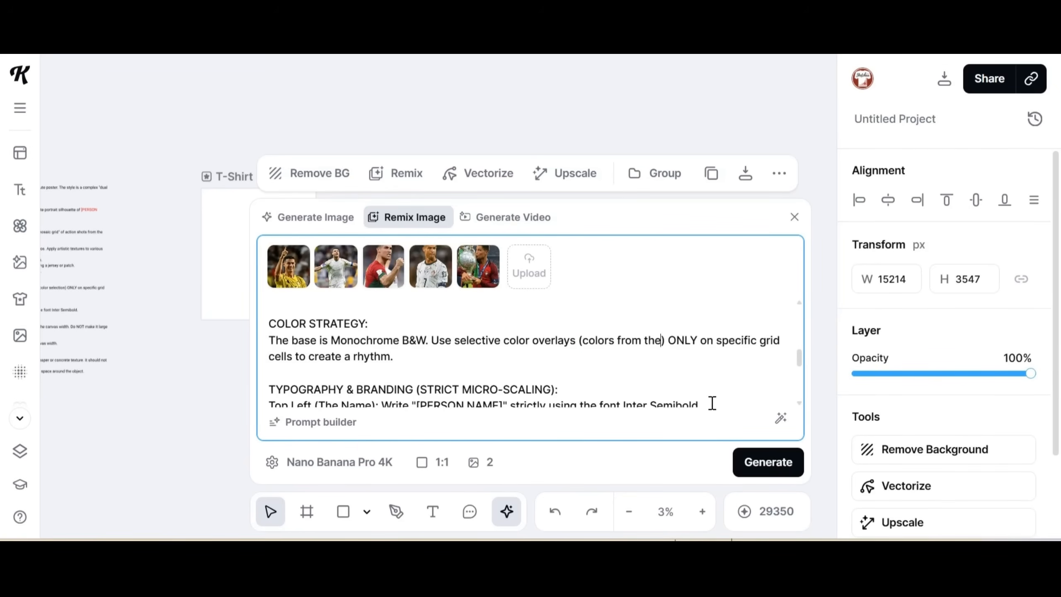
{"action": "type", "text": "ttached image"}
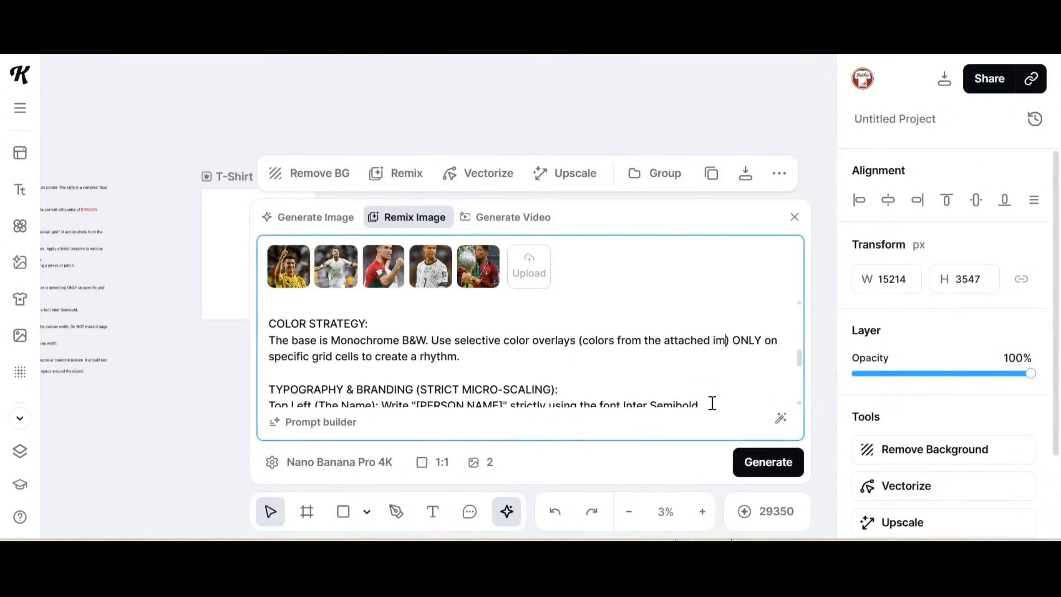
{"action": "type", "text": "s"}
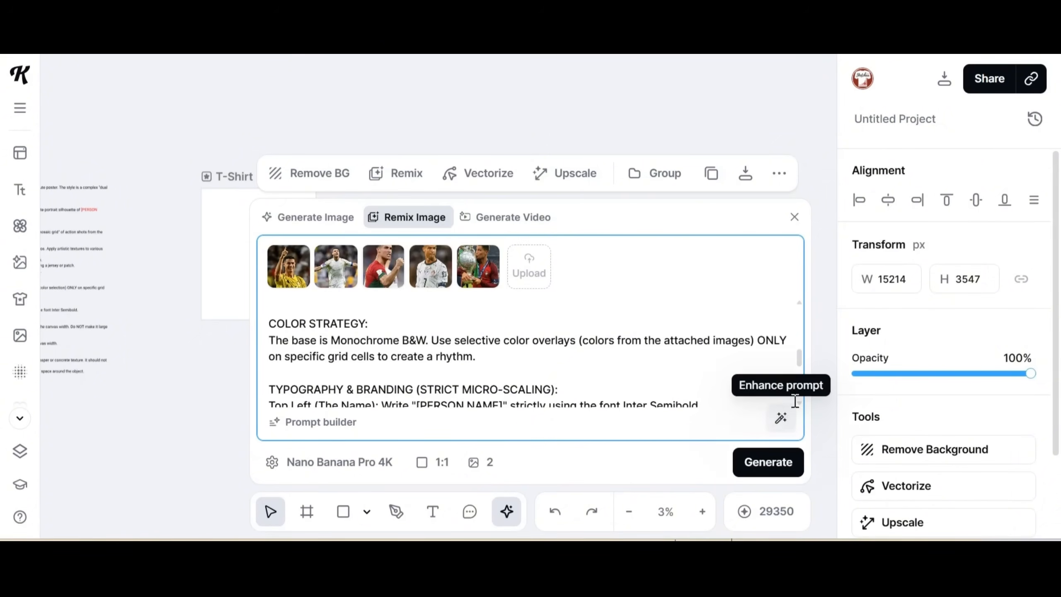
Replace the name placeholder in the prompt's typography section with "C.RONALDO"
{"action": "left_click", "coordinate": [799, 402]}
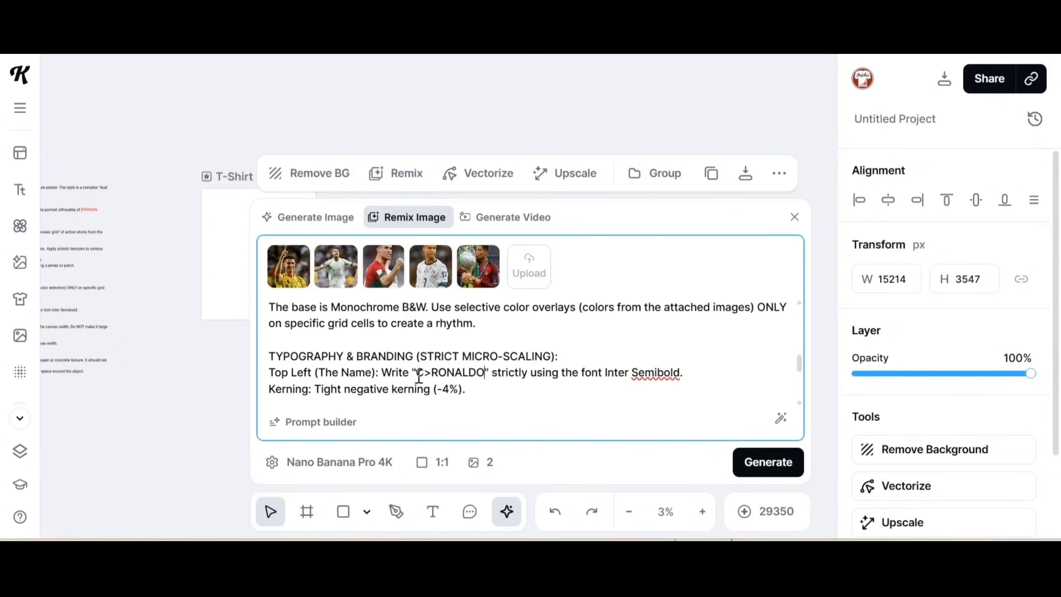
{"action": "key", "text": "BackSpace"}
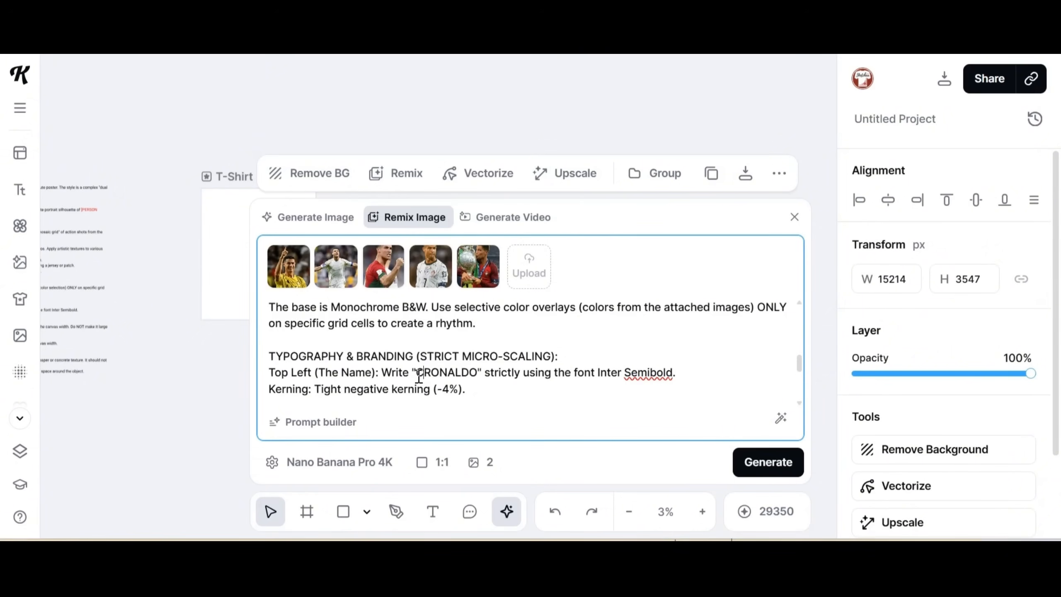
{"action": "type", "text": "."}
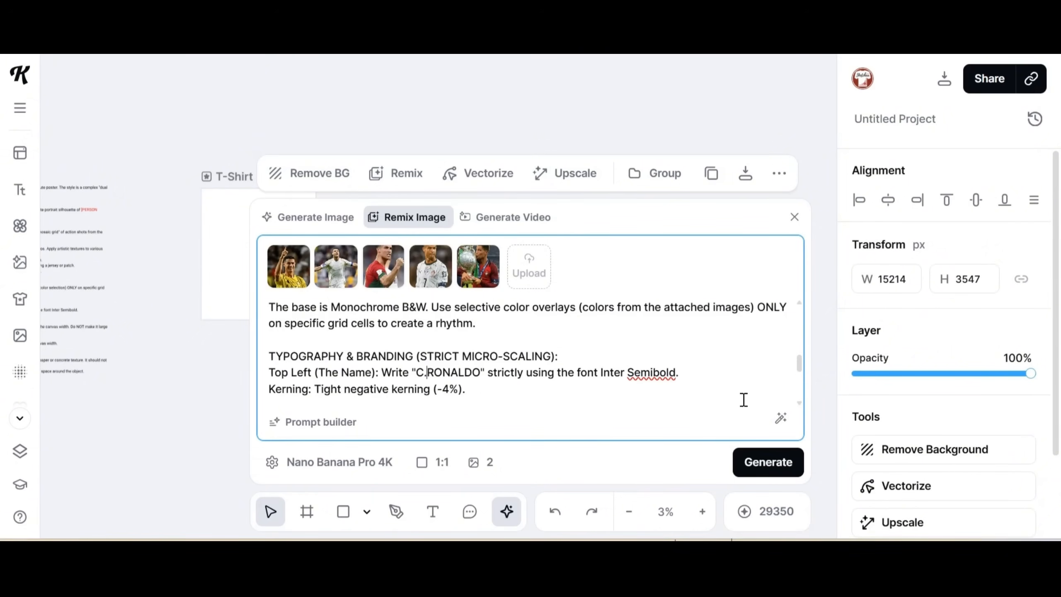
Set the remix output to a 3:4 aspect ratio and 4 images, and generate the posters
{"action": "scroll", "coordinate": [803, 407], "scroll_direction": "down", "scroll_amount": 3}
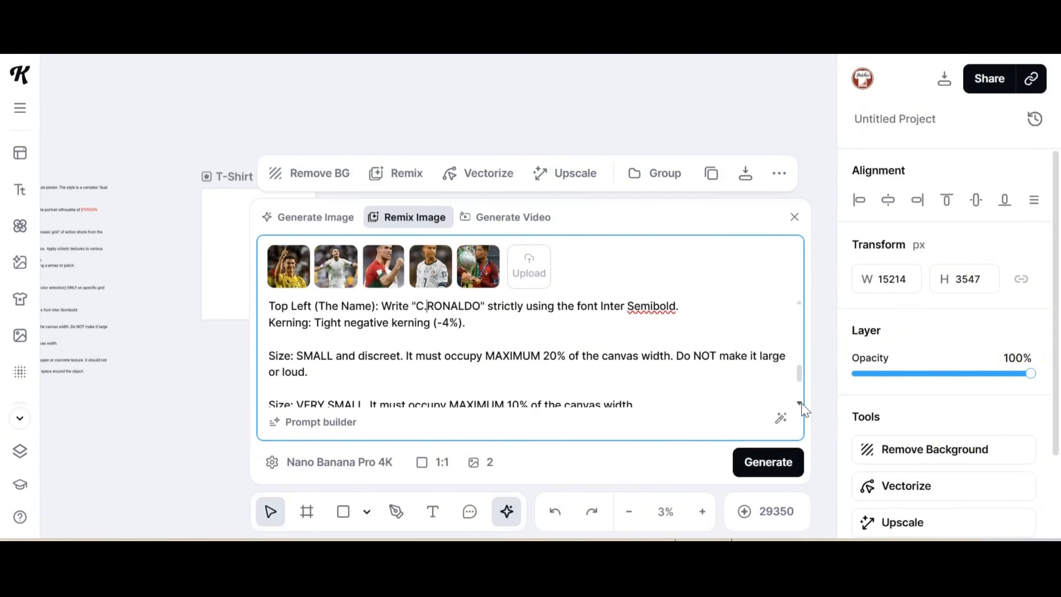
{"action": "scroll", "coordinate": [802, 407], "scroll_direction": "down", "scroll_amount": 2}
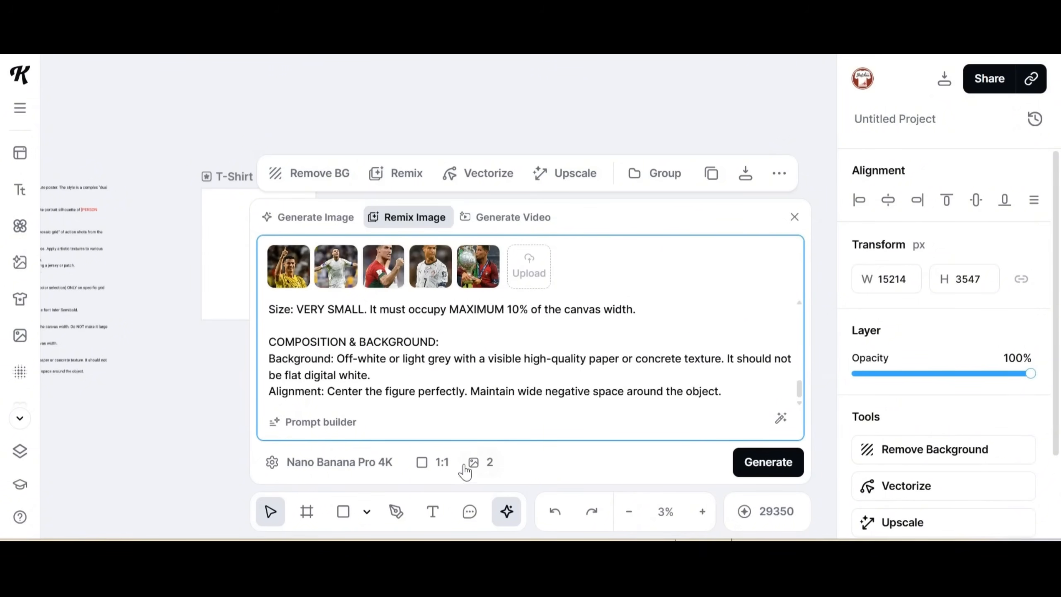
{"action": "left_click", "coordinate": [433, 468]}
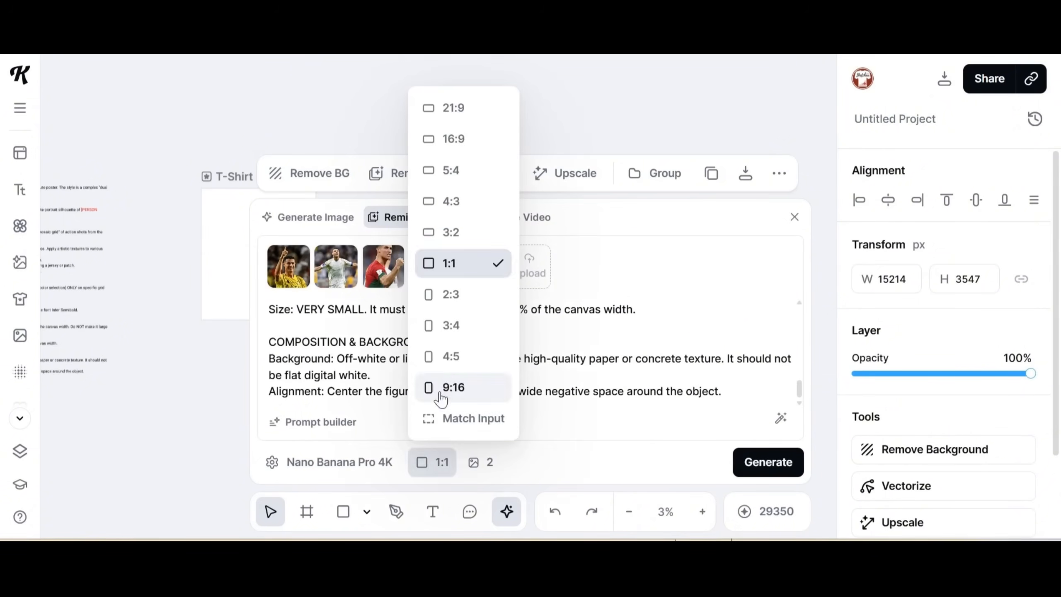
{"action": "left_click", "coordinate": [468, 325]}
{"action": "left_click", "coordinate": [483, 462]}
{"action": "left_click", "coordinate": [501, 415]}
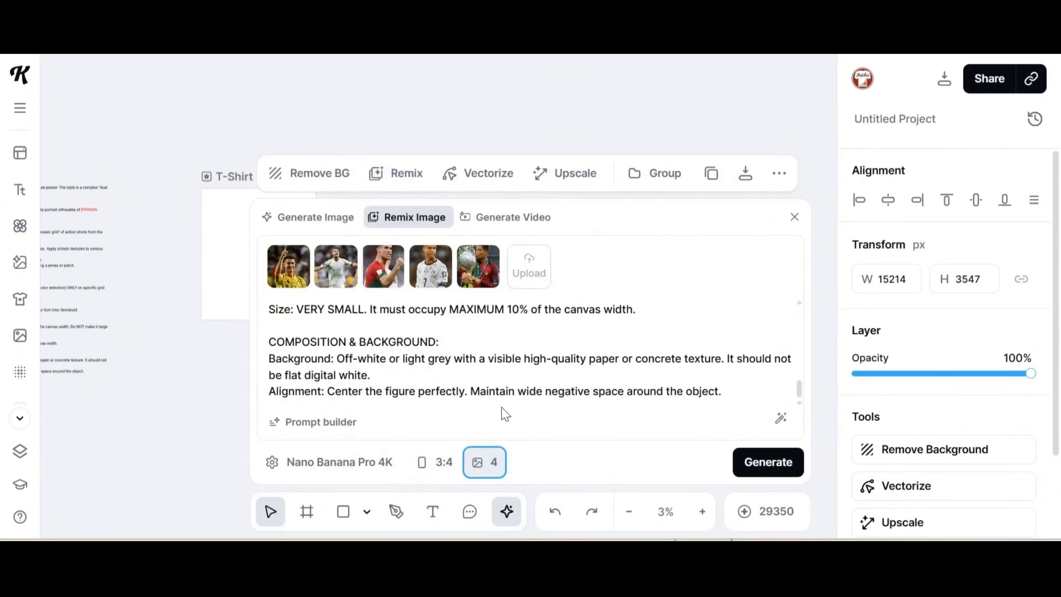
{"action": "left_click", "coordinate": [757, 463]}
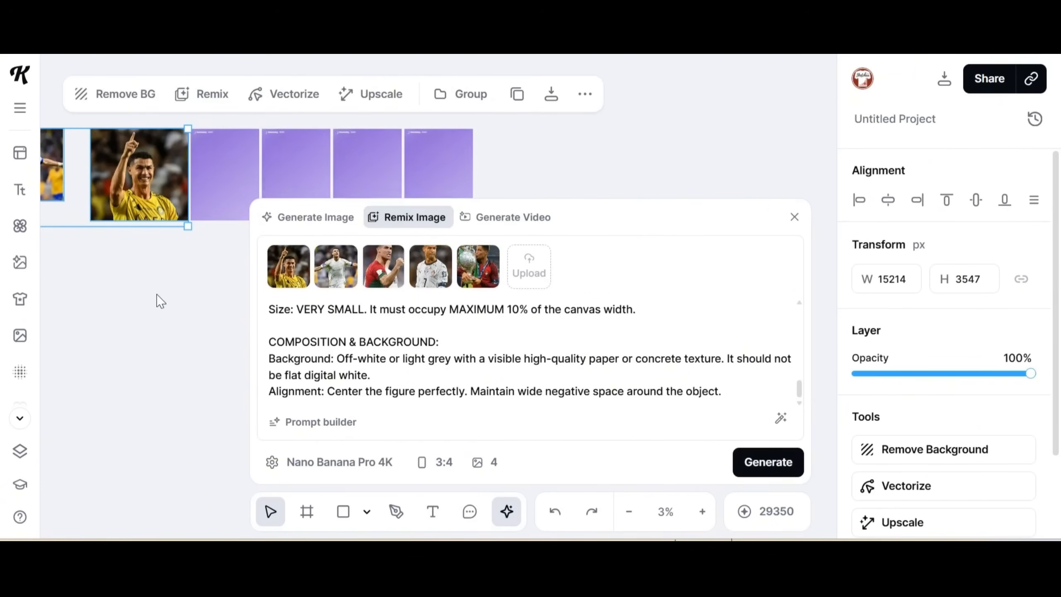
Move the selected reference photos down, below the row of generated posters
{"action": "left_click_drag", "start_coordinate": [157, 294], "coordinate": [142, 185]}
{"action": "scroll", "coordinate": [498, 330], "scroll_direction": "left", "scroll_amount": 6}
{"action": "scroll", "coordinate": [498, 331], "scroll_direction": "up", "scroll_amount": 1}
{"action": "left_click_drag", "start_coordinate": [385, 206], "coordinate": [79, 453]}
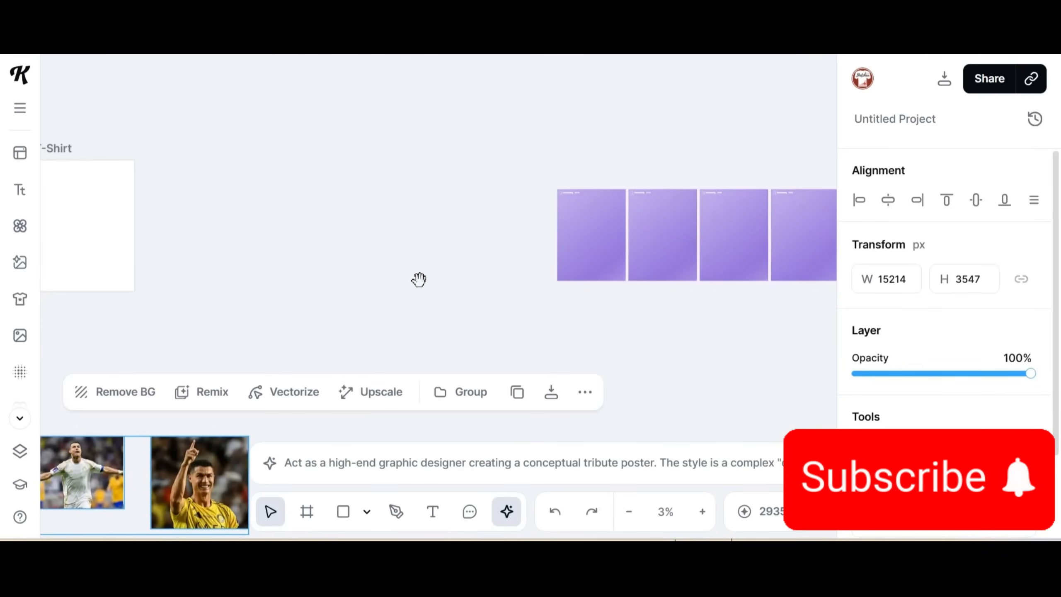
Examine the four generated C.RONALDO posters up close and as a full row
{"action": "left_click_drag", "start_coordinate": [307, 295], "coordinate": [59, 334]}
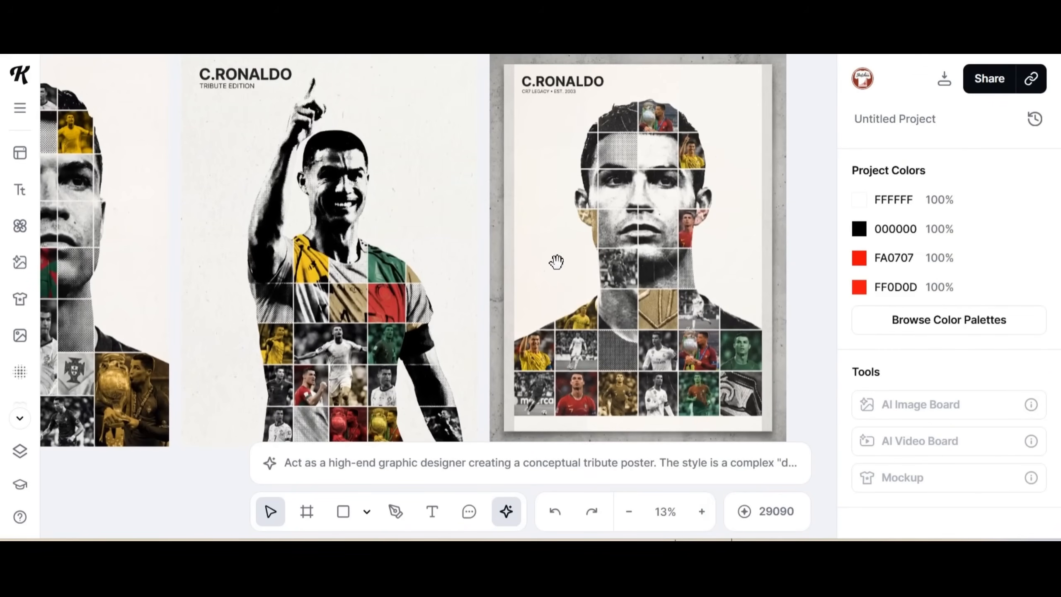
{"action": "scroll", "coordinate": [363, 291], "scroll_direction": "left", "scroll_amount": 6}
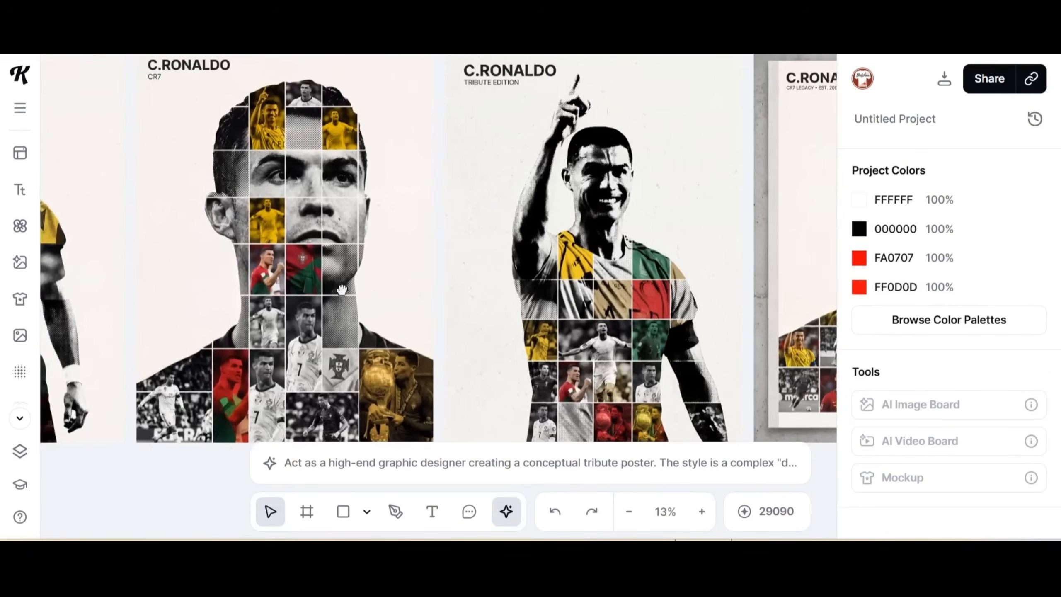
{"action": "left_click_drag", "start_coordinate": [342, 288], "coordinate": [542, 286]}
{"action": "left_click", "coordinate": [630, 511]}
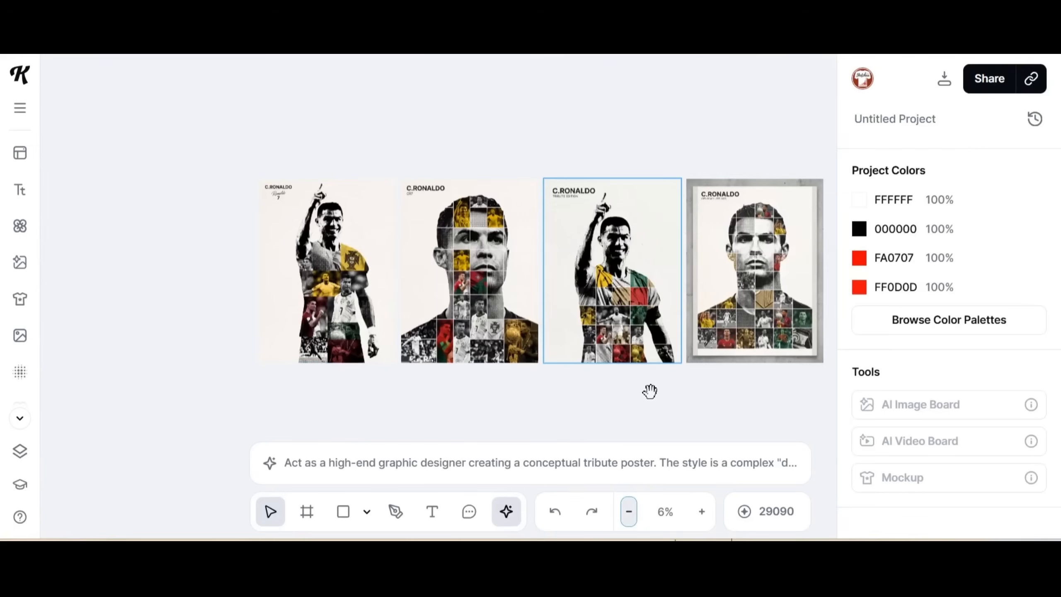
{"action": "left_click_drag", "start_coordinate": [649, 391], "coordinate": [475, 293]}
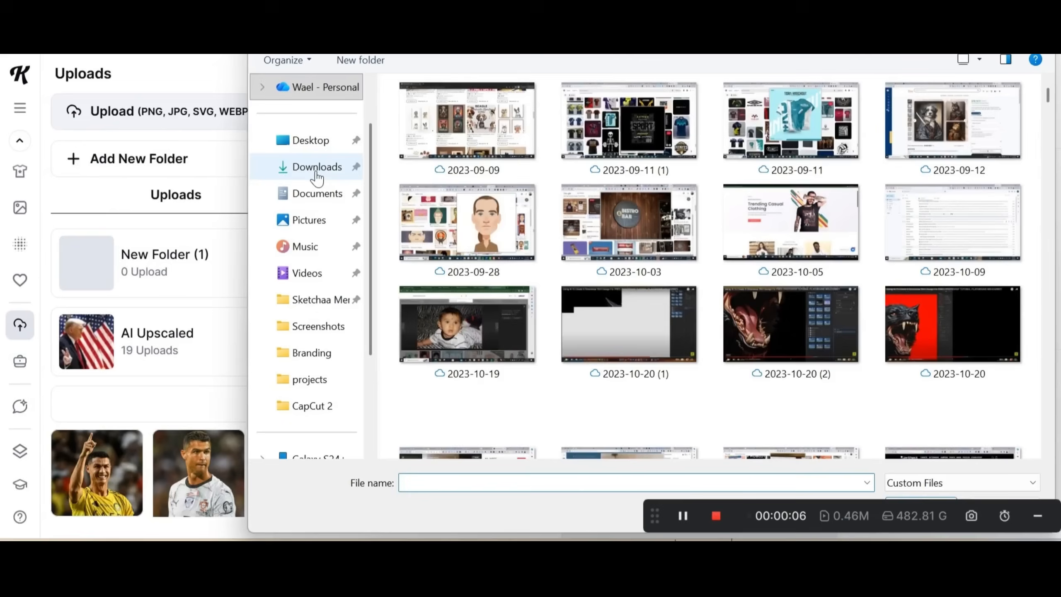
Upload the portrait photo of the man with glasses from the Downloads folder
{"action": "left_click", "coordinate": [318, 169]}
{"action": "scroll", "coordinate": [325, 220], "scroll_direction": "down", "scroll_amount": 2}
{"action": "double_click", "coordinate": [441, 168]}
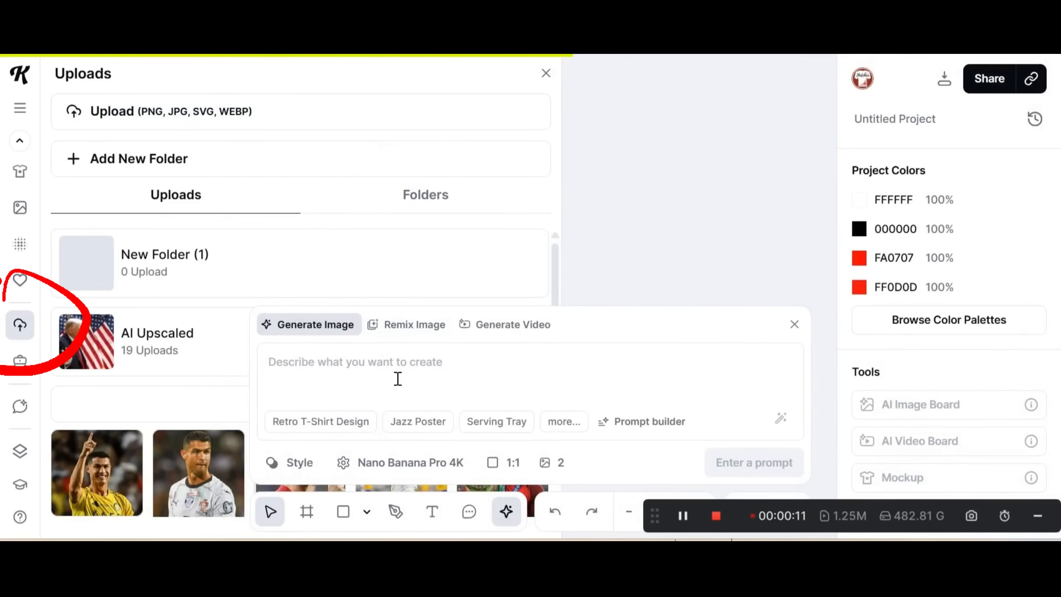
Add the uploaded portrait of the man with glasses to the canvas and close the uploads
{"action": "scroll", "coordinate": [127, 325], "scroll_direction": "down", "scroll_amount": 4}
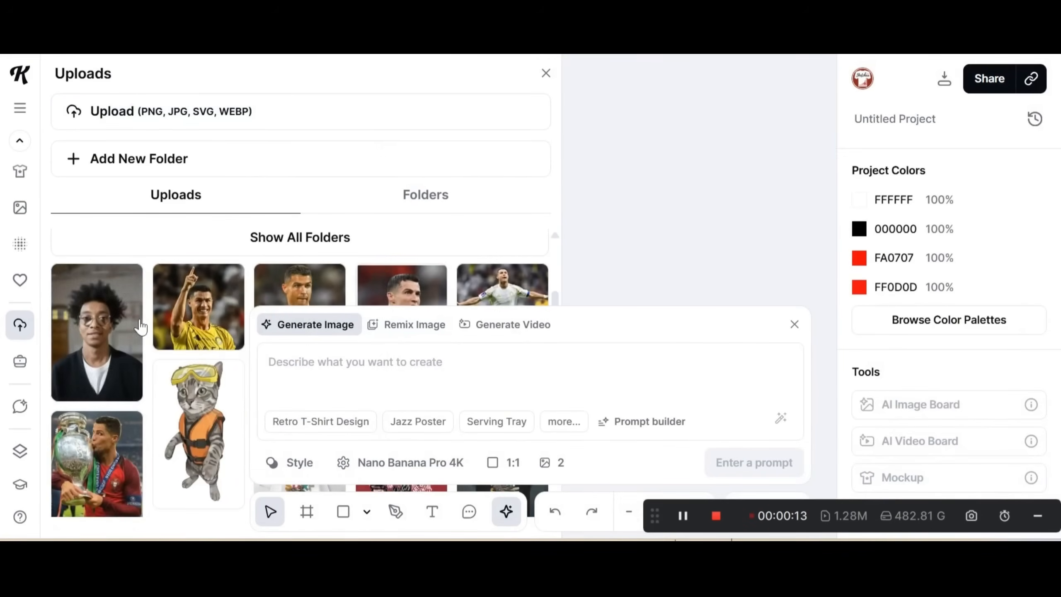
{"action": "left_click", "coordinate": [121, 334]}
{"action": "mouse_move", "coordinate": [118, 279]}
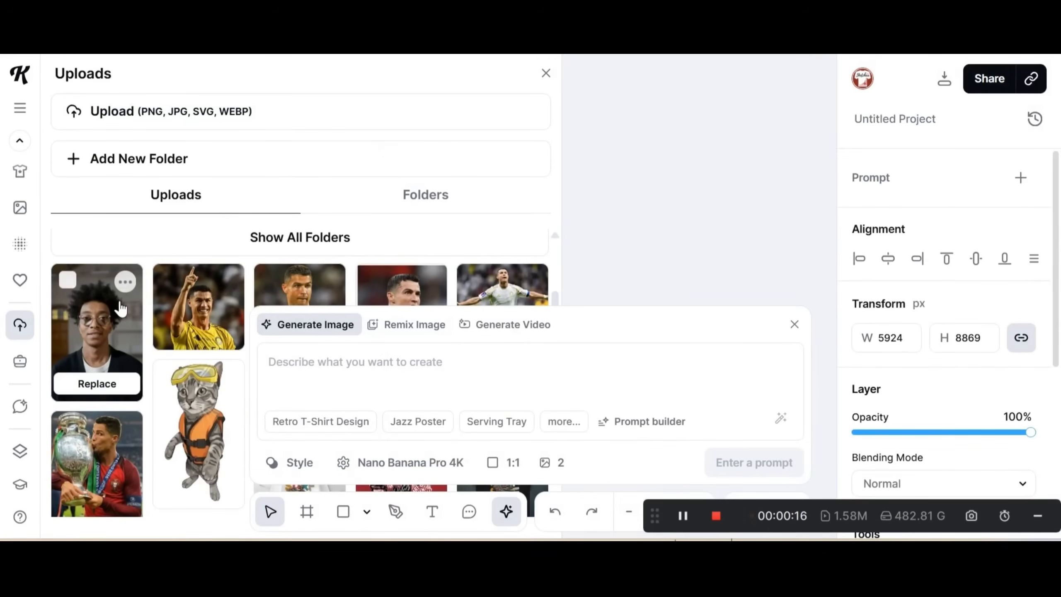
{"action": "left_click", "coordinate": [118, 280]}
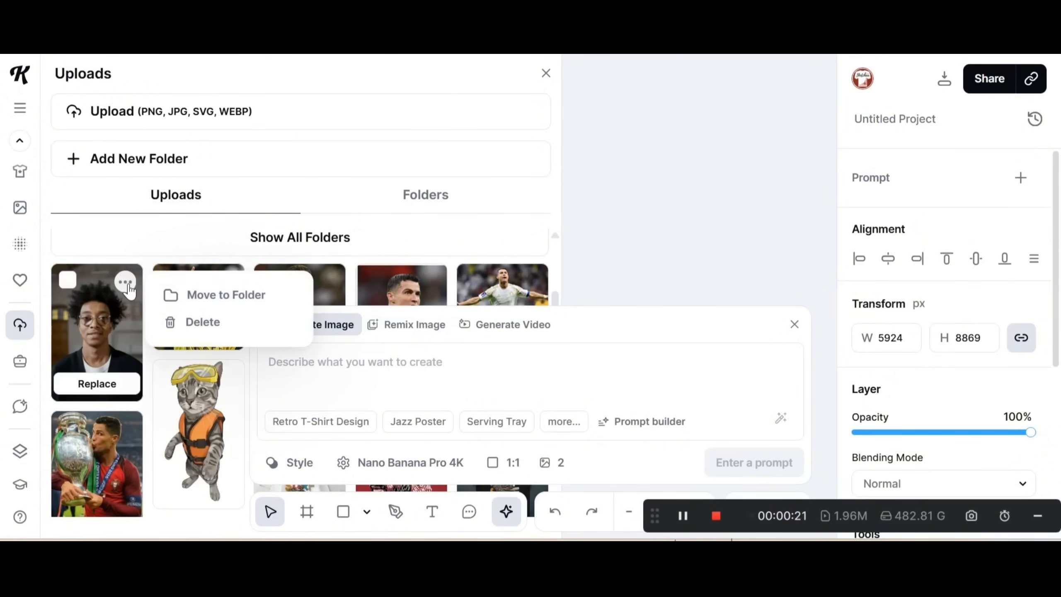
{"action": "left_click", "coordinate": [706, 255]}
{"action": "left_click", "coordinate": [546, 74]}
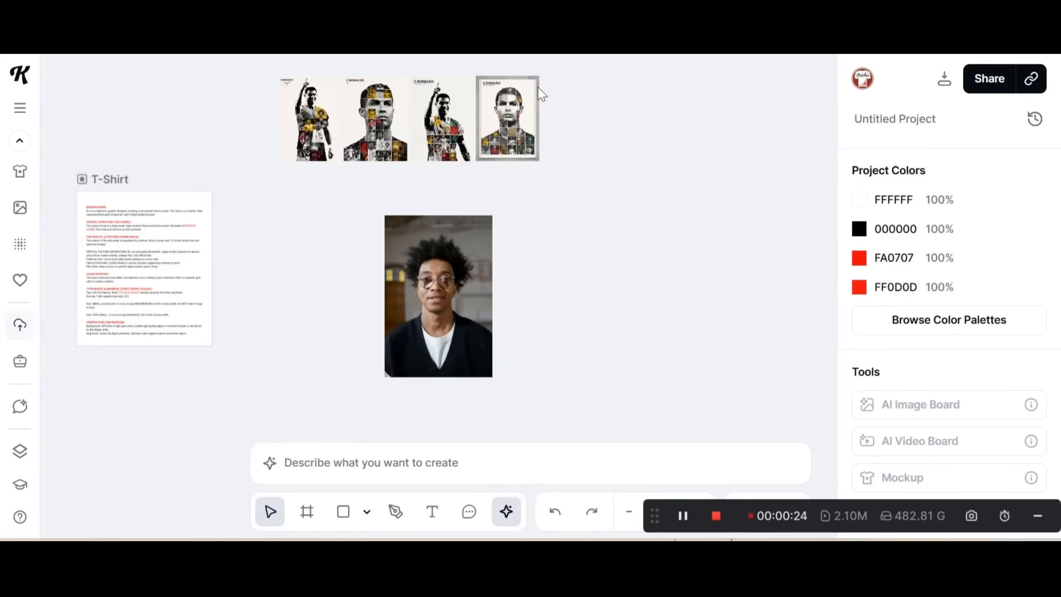
Start an image remix with the man's portrait as the reference image
{"action": "left_click", "coordinate": [461, 300]}
{"action": "left_click", "coordinate": [455, 459]}
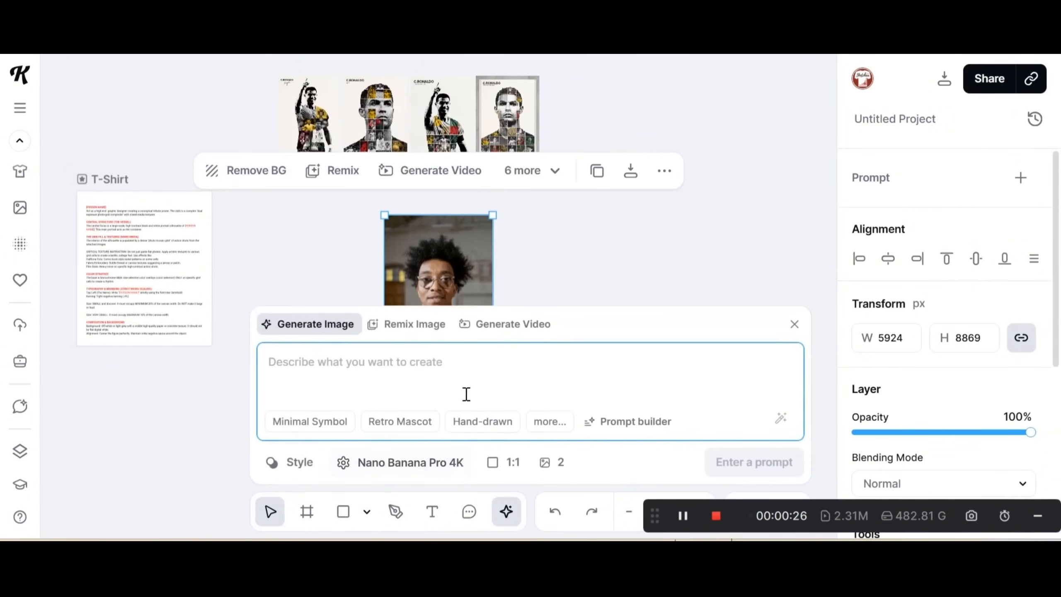
{"action": "left_click", "coordinate": [431, 329]}
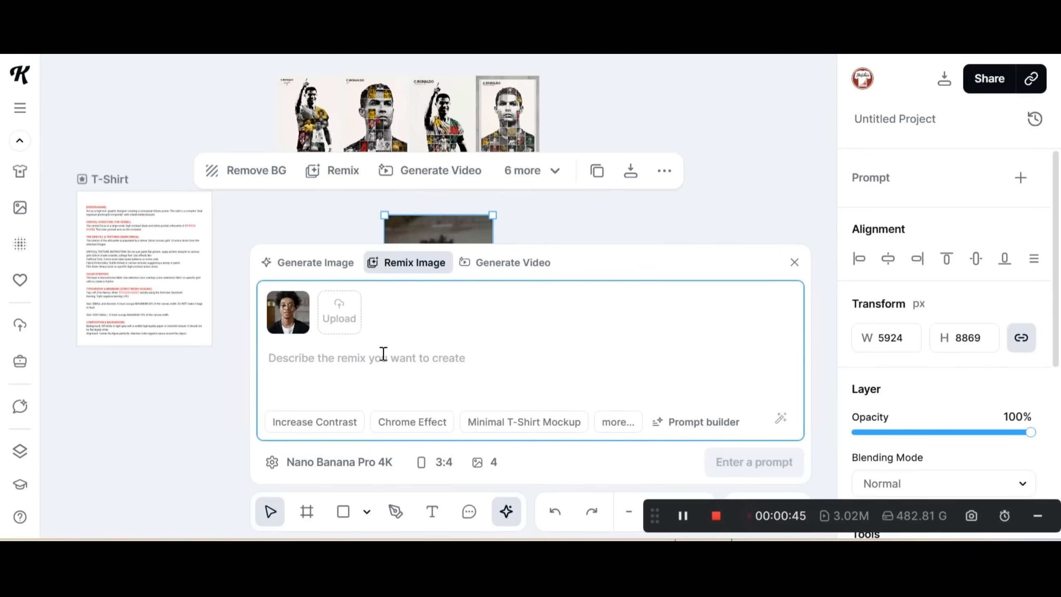
Write a remix prompt for multiple variations of the attached person with different positions, clothing and facial expressions, keeping the same identity, hair style and glasses
{"action": "type", "text": "G"}
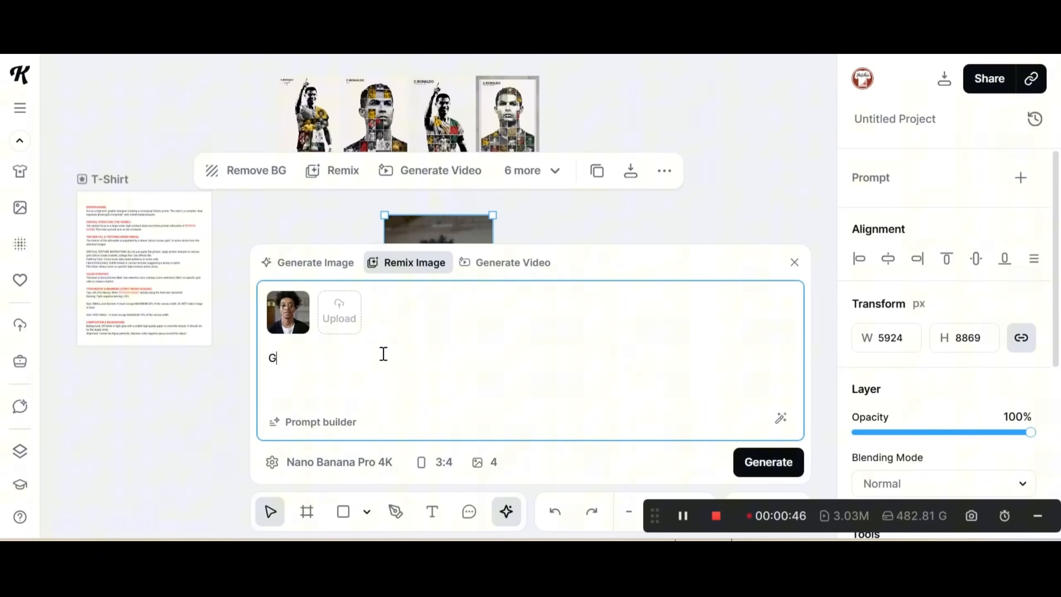
{"action": "type", "text": "enerate multiple "}
{"action": "type", "text": "variations of"}
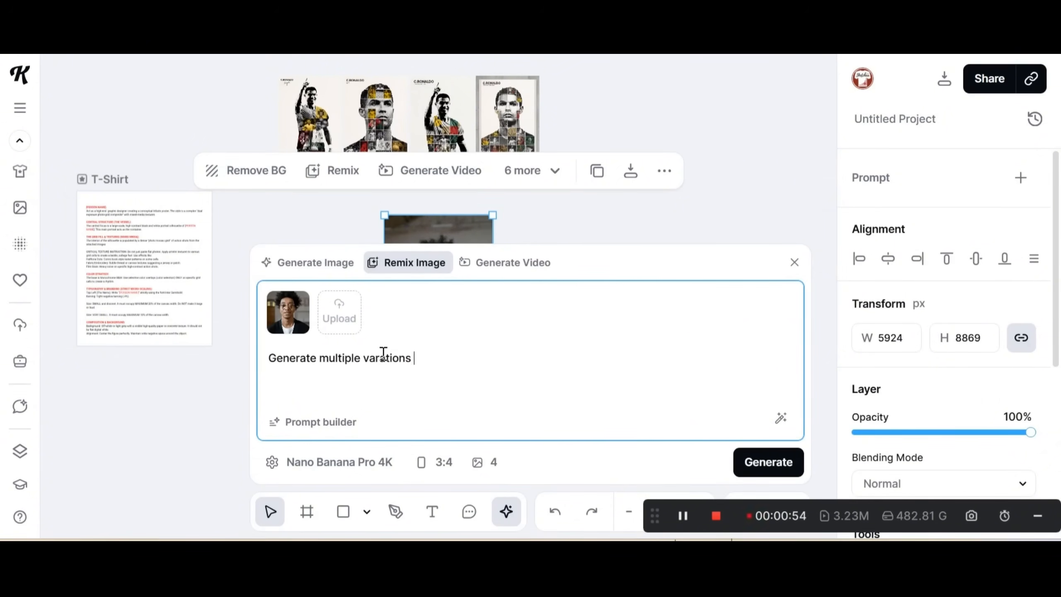
{"action": "right_click", "coordinate": [381, 352]}
{"action": "left_click", "coordinate": [413, 180]}
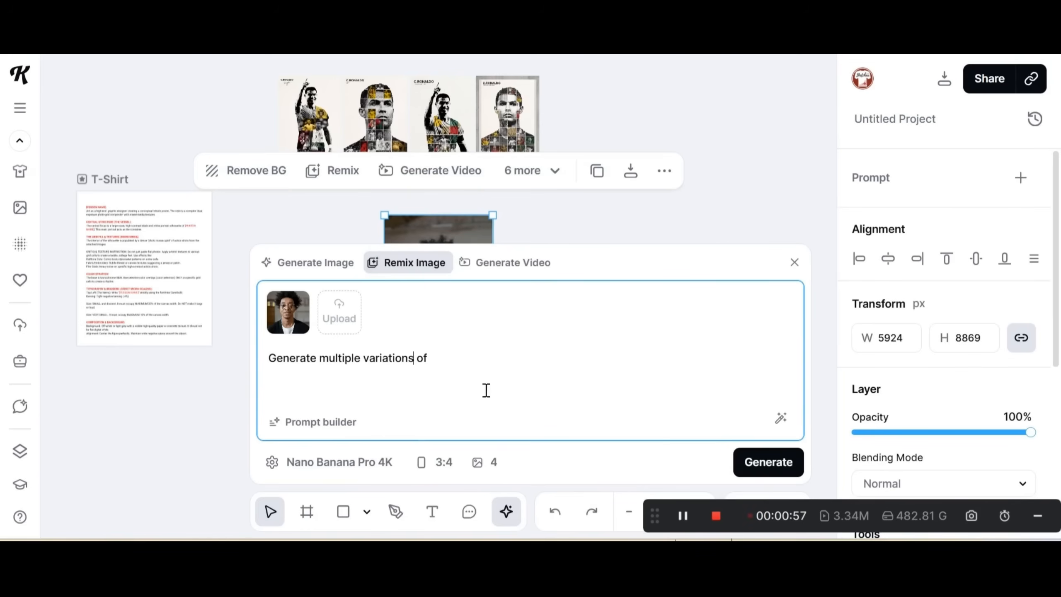
{"action": "type", "text": "the attache"}
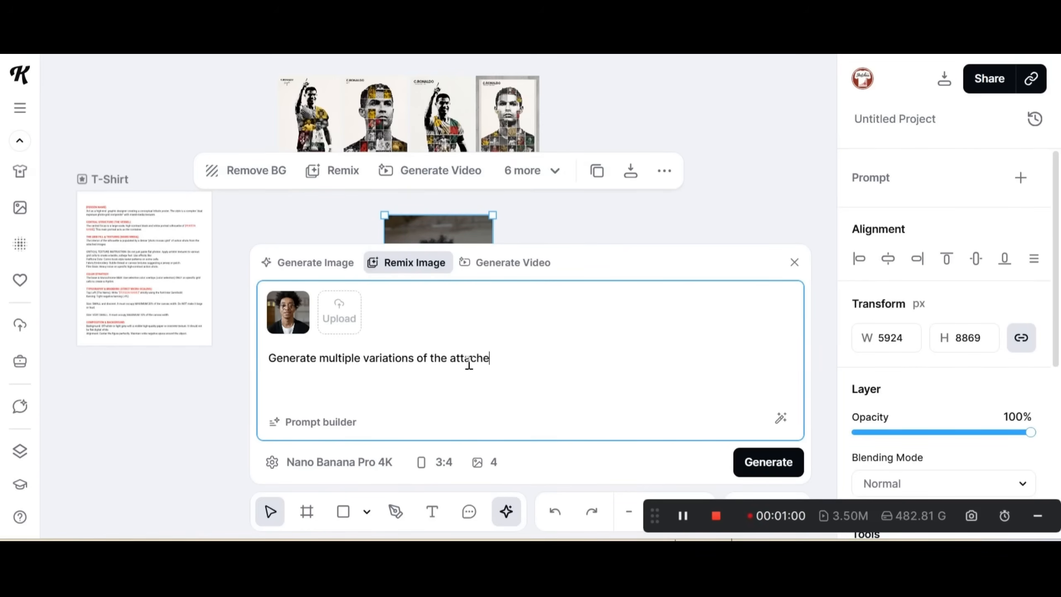
{"action": "type", "text": "d persons image, with"}
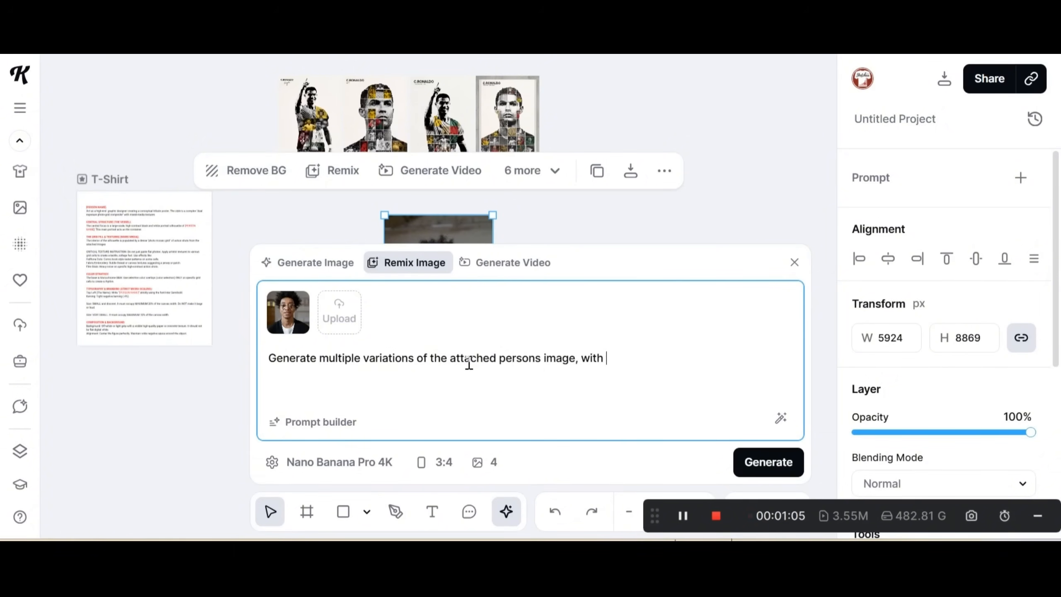
{"action": "type", "text": " di"}
{"action": "type", "text": "fferent positions, with different clothings, and different fascial expresions. Keep the same person identity and hair styl"}
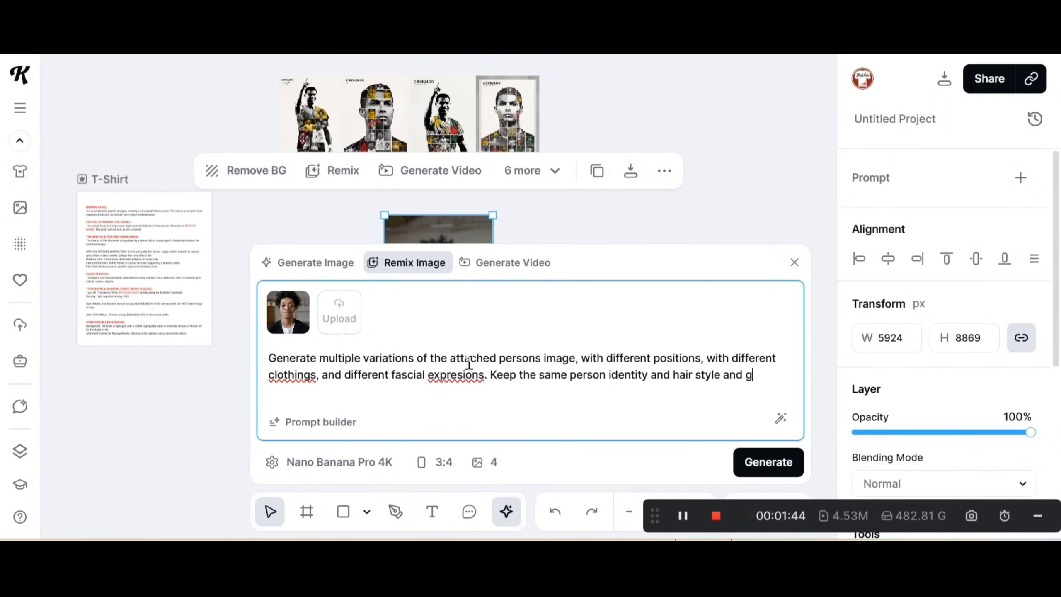
{"action": "type", "text": "e and glasses"}
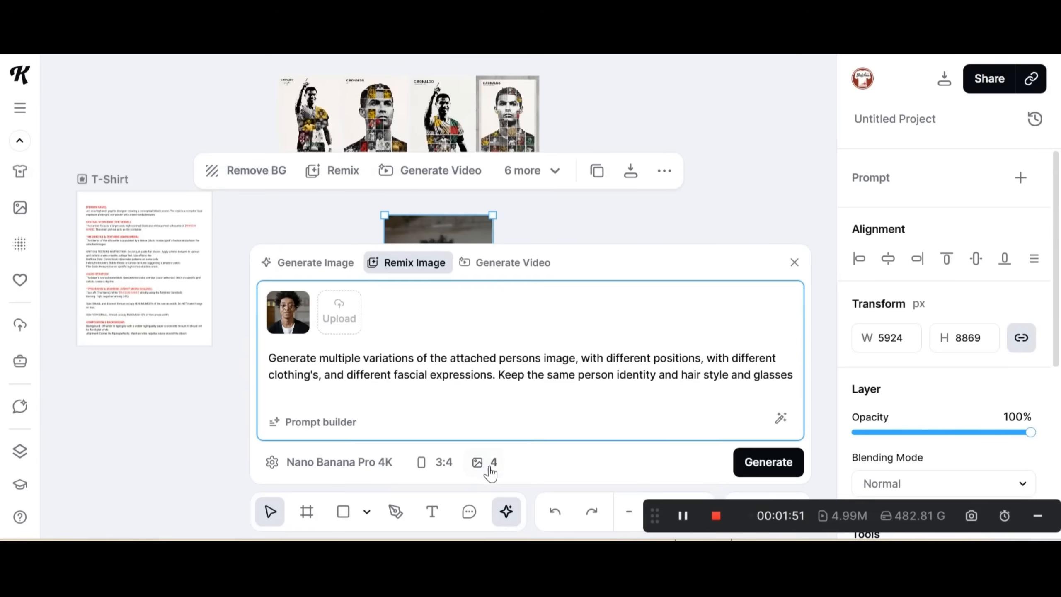
Keep the output at 4 images in 3:4 format and generate the portrait variations
{"action": "left_click", "coordinate": [485, 460]}
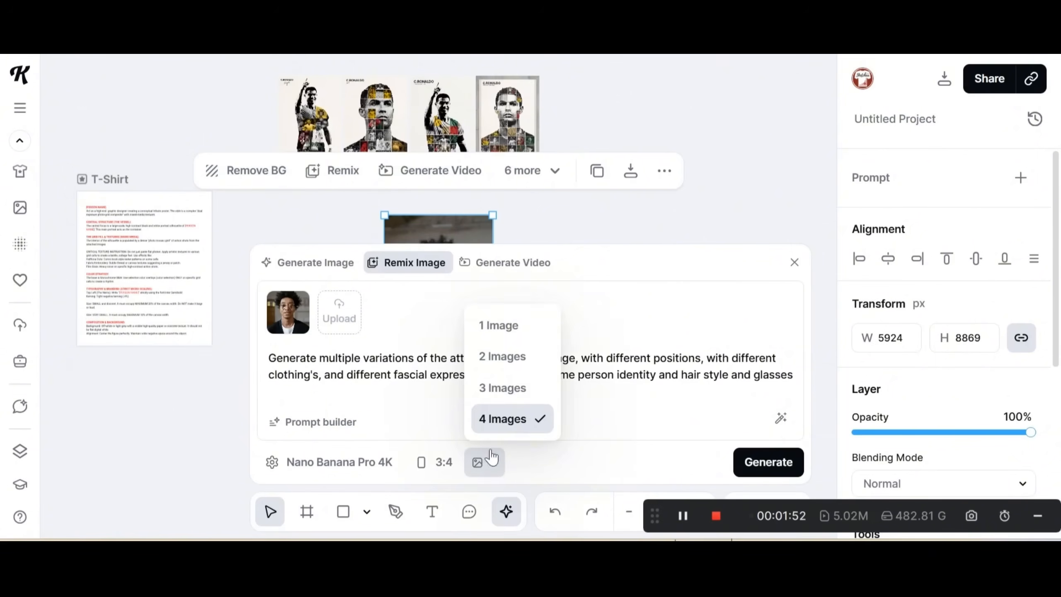
{"action": "left_click", "coordinate": [491, 456]}
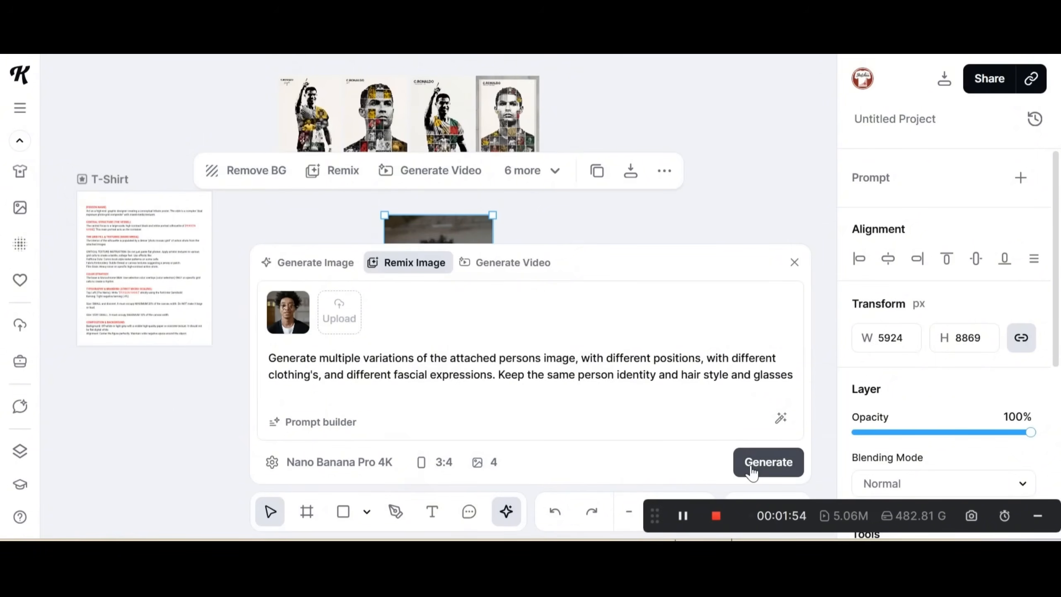
{"action": "left_click", "coordinate": [750, 468]}
{"action": "left_click", "coordinate": [763, 469]}
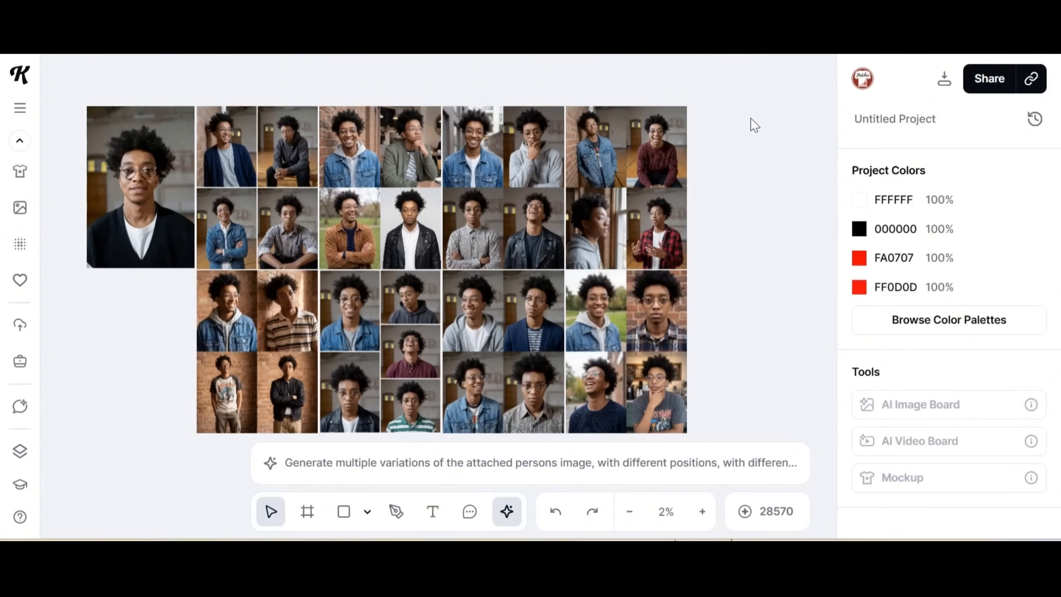
Select the original portrait together with all the generated variation images in the grid
{"action": "left_click_drag", "start_coordinate": [752, 112], "coordinate": [248, 334]}
{"action": "left_click_drag", "start_coordinate": [610, 195], "coordinate": [259, 340]}
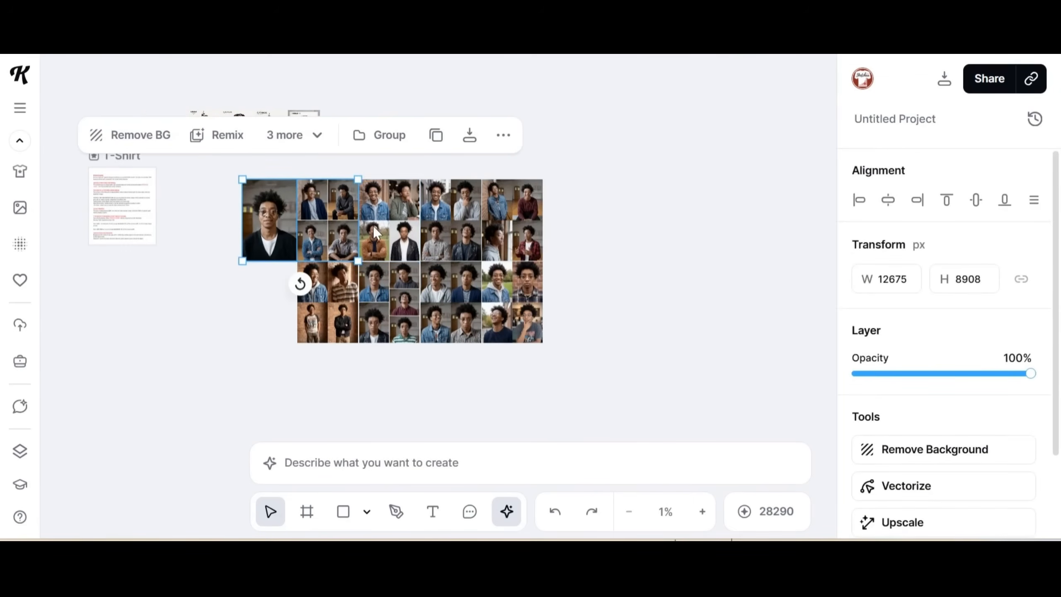
{"action": "left_click", "coordinate": [384, 224], "text": "shift"}
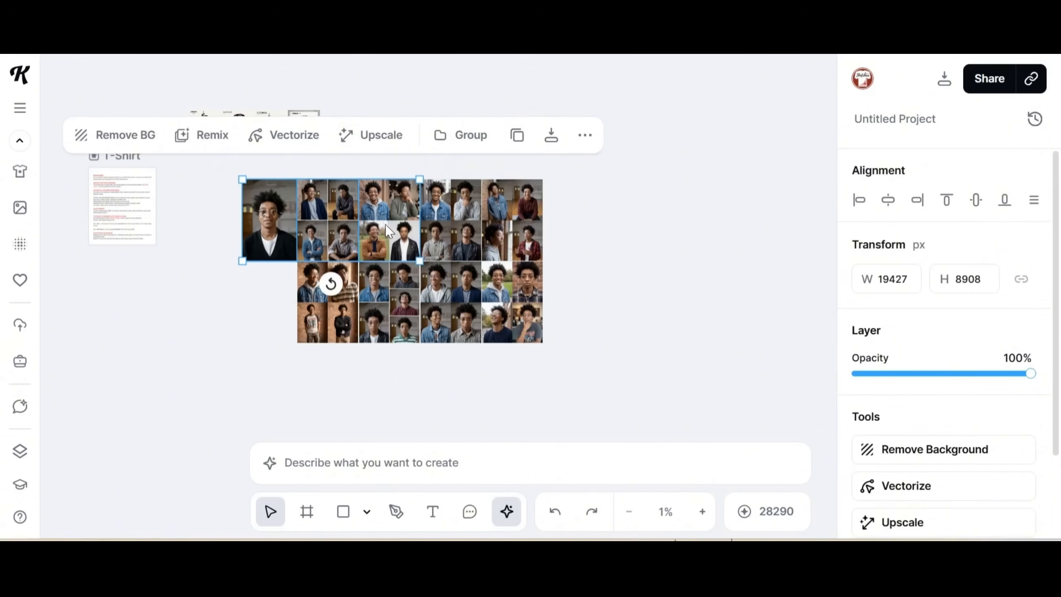
{"action": "left_click", "coordinate": [450, 225], "text": "shift"}
{"action": "left_click", "coordinate": [520, 234], "text": "shift"}
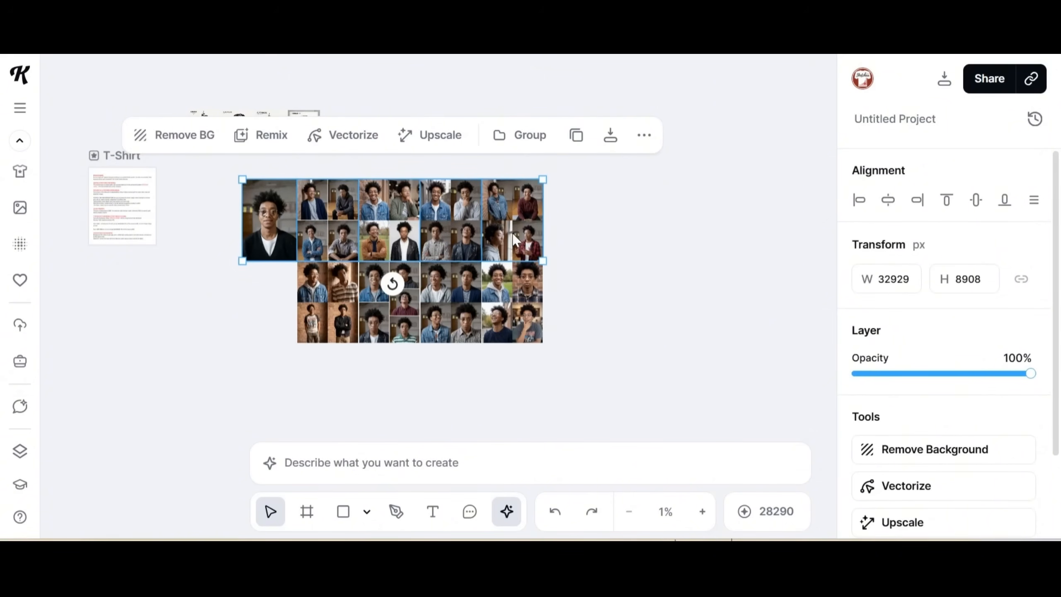
{"action": "left_click", "coordinate": [378, 322], "text": "shift"}
Start a remix of the selected images and paste in the copied photo-mosaic poster prompt
{"action": "left_click", "coordinate": [356, 465]}
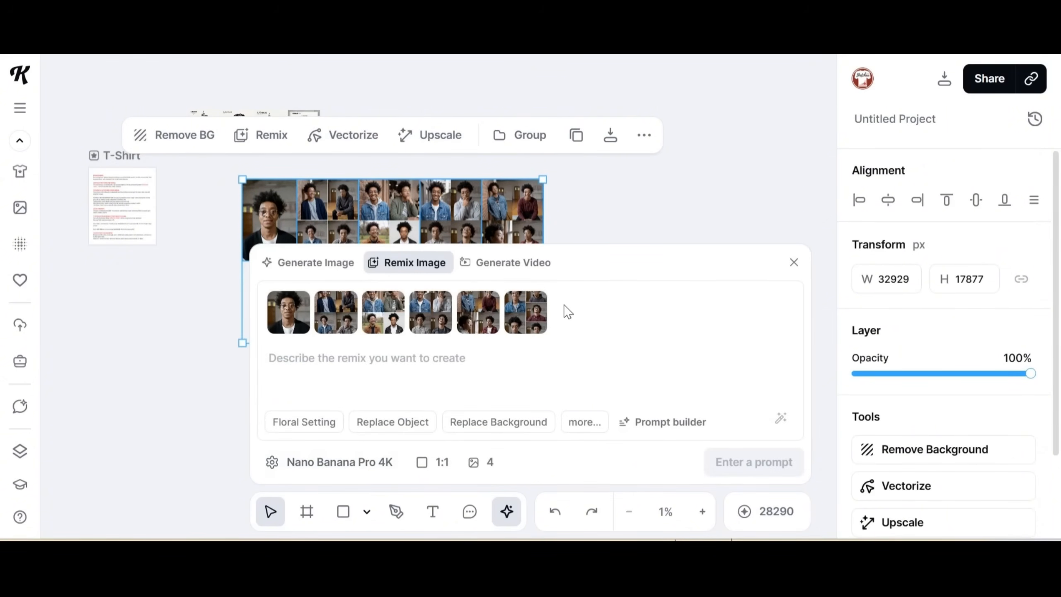
{"action": "left_click", "coordinate": [436, 357]}
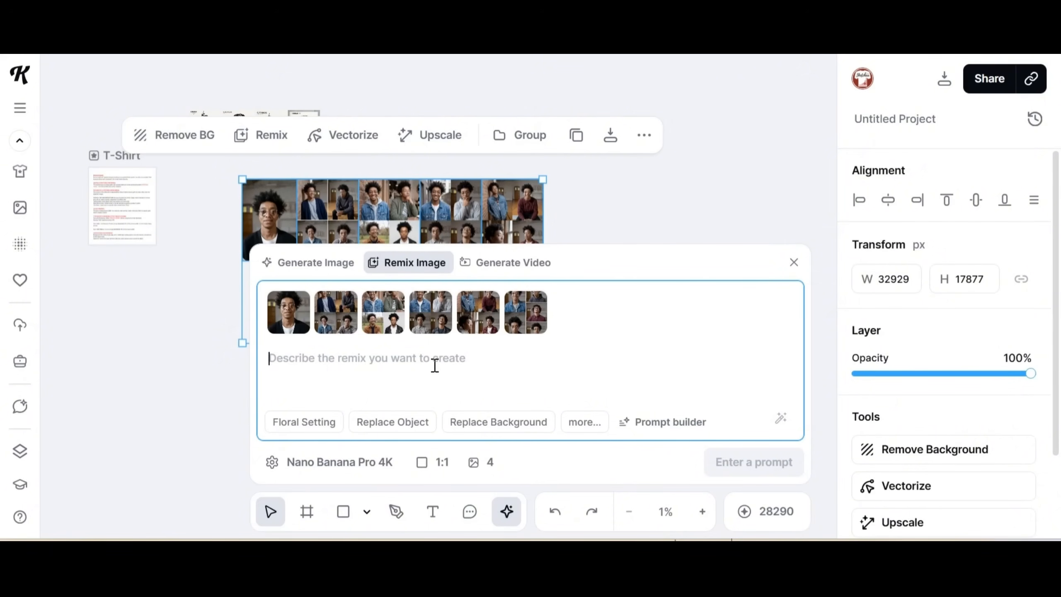
{"action": "key", "text": "ctrl+v"}
In the prompt's color strategy, set the selective color overlays to Pink, Purple and light blue
{"action": "scroll", "coordinate": [802, 409], "scroll_direction": "down", "scroll_amount": 3}
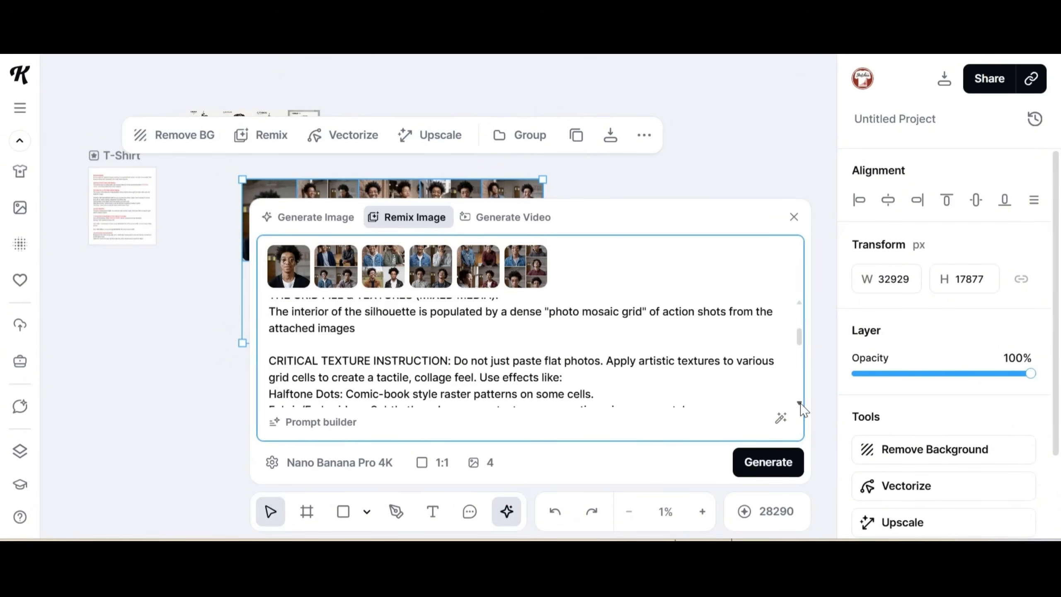
{"action": "scroll", "coordinate": [802, 410], "scroll_direction": "down", "scroll_amount": 1}
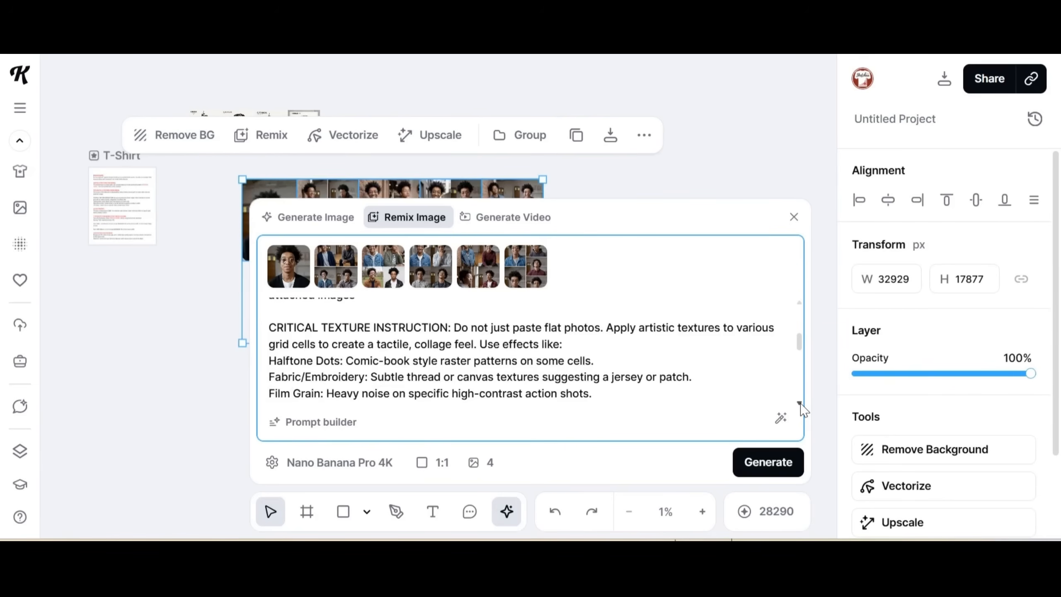
{"action": "scroll", "coordinate": [803, 409], "scroll_direction": "down", "scroll_amount": 3}
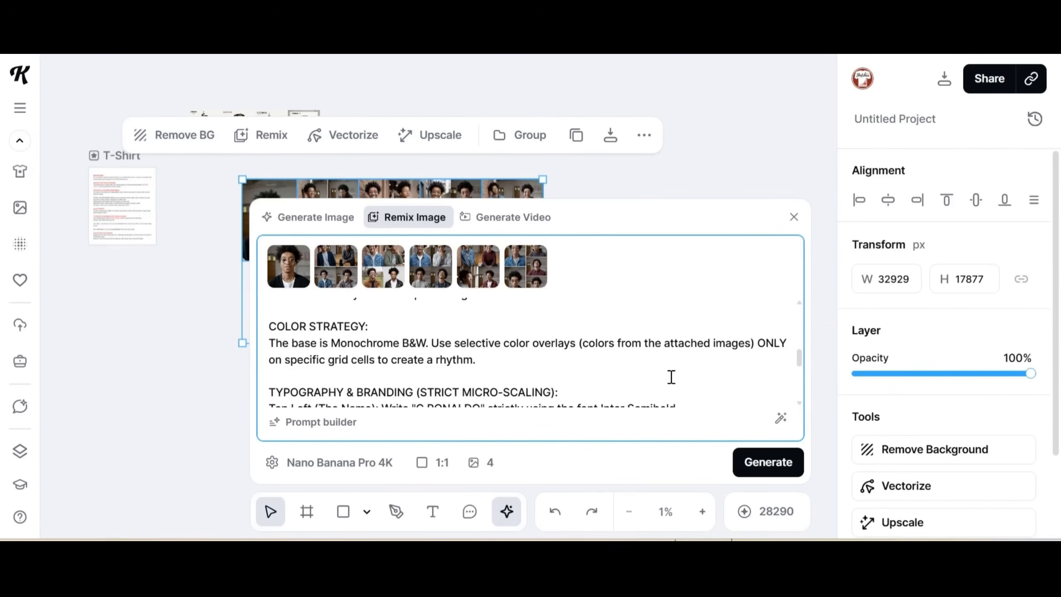
{"action": "left_click_drag", "start_coordinate": [752, 343], "coordinate": [583, 342]}
{"action": "type", "text": "Pink, Purpl"}
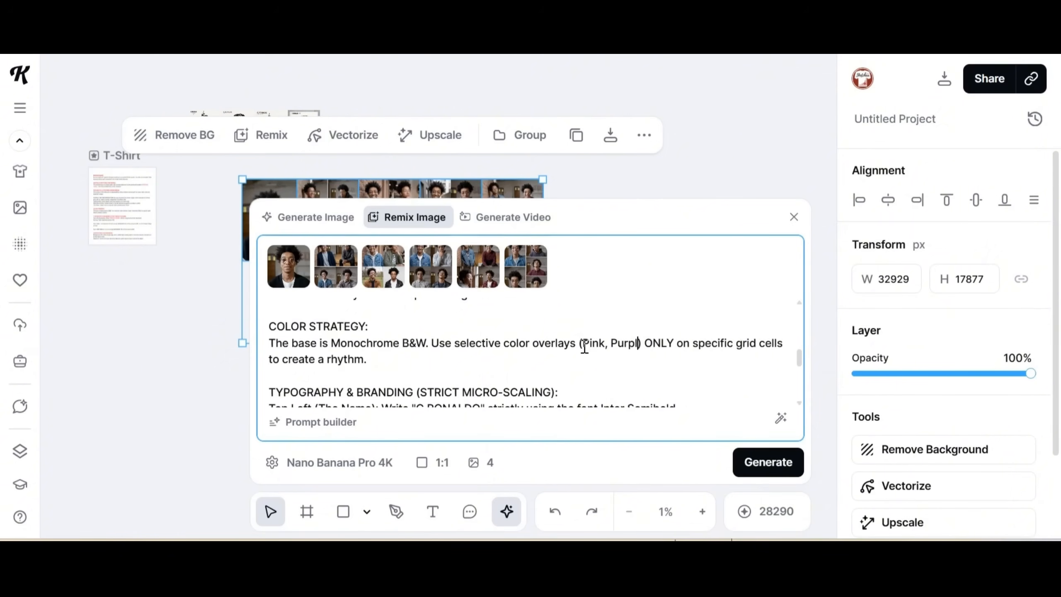
{"action": "type", "text": "e and light "}
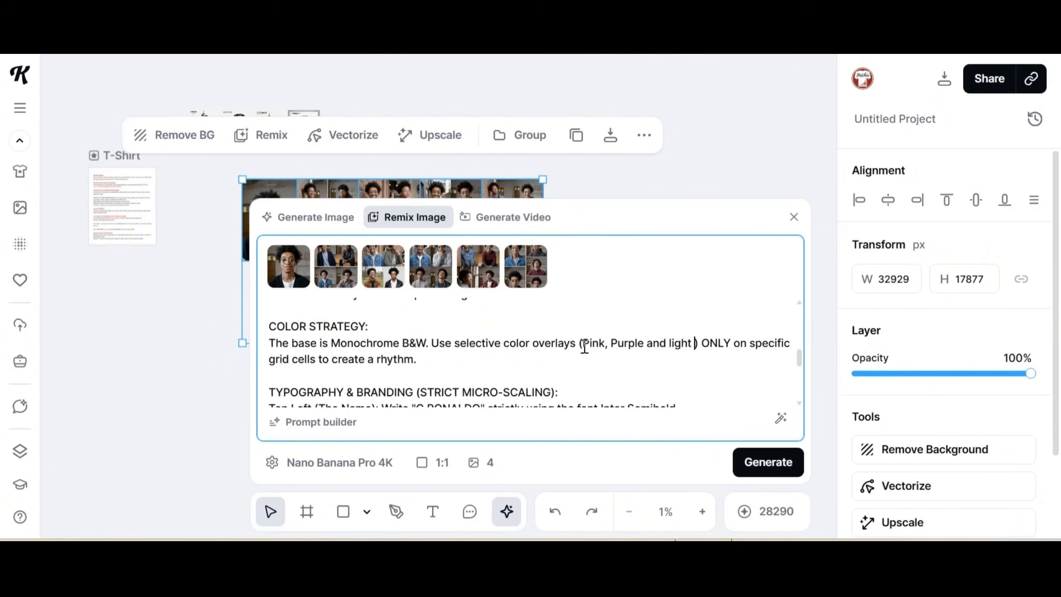
{"action": "type", "text": "blue"}
Replace the top-left name in the prompt's typography section with the portrait subject's nickname
{"action": "scroll", "coordinate": [800, 409], "scroll_direction": "down", "scroll_amount": 2}
{"action": "left_click_drag", "start_coordinate": [481, 342], "coordinate": [418, 350]}
{"action": "key", "text": "BackSpace"}
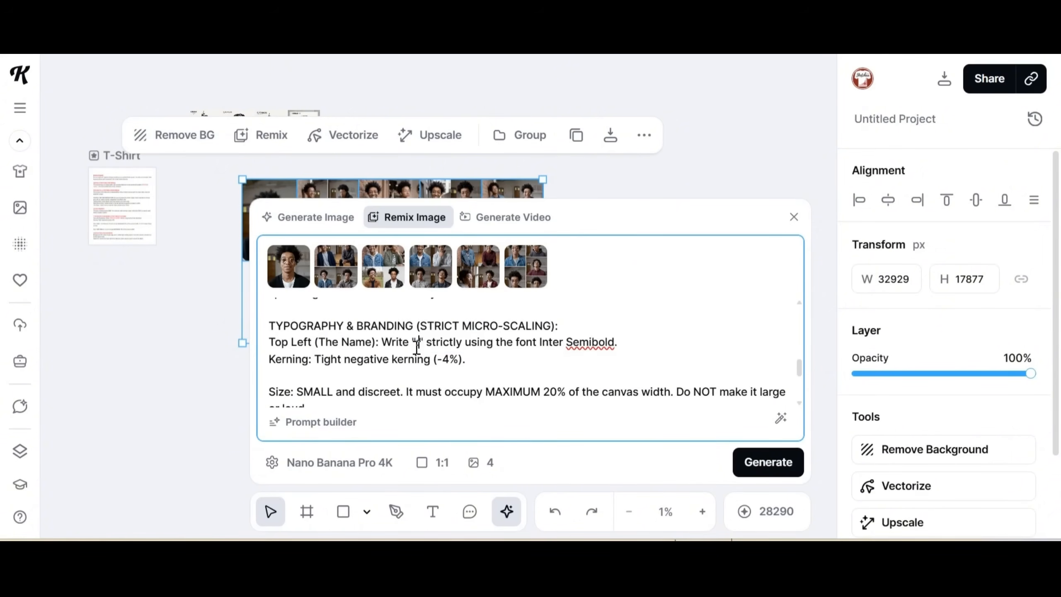
{"action": "type", "text": "Laughing Phil"}
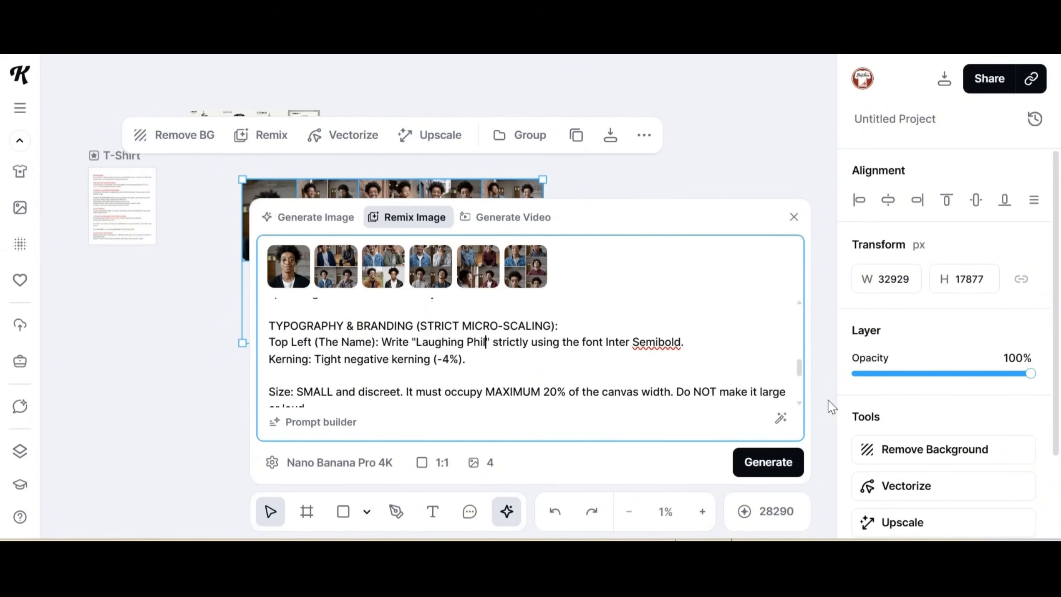
Set the remix aspect ratio to 3:4 and generate 4 posters with Nano Banana Pro 4K
{"action": "scroll", "coordinate": [799, 412], "scroll_direction": "down", "scroll_amount": 4}
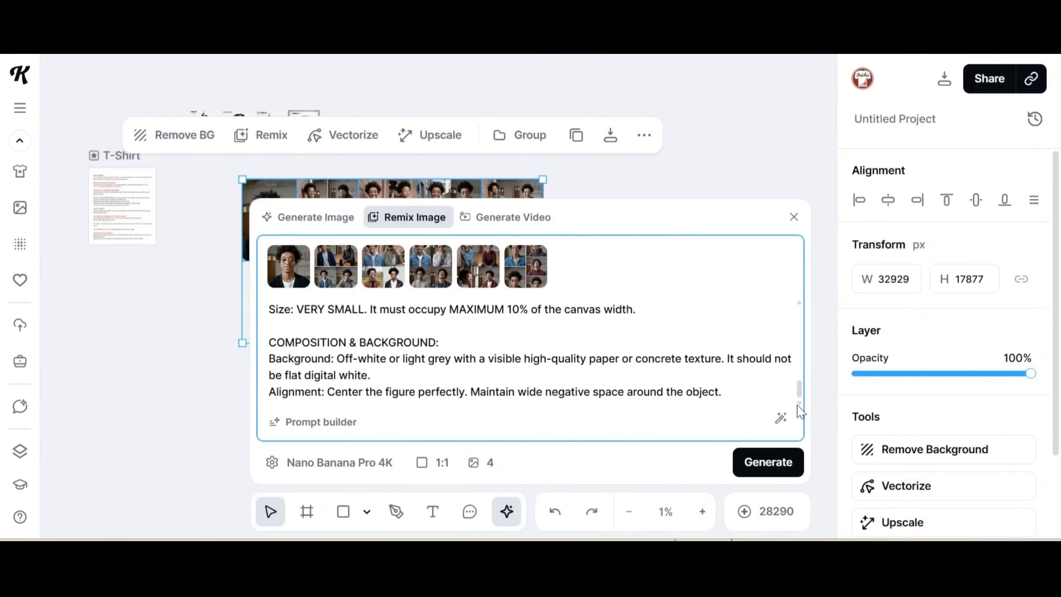
{"action": "left_click", "coordinate": [433, 462]}
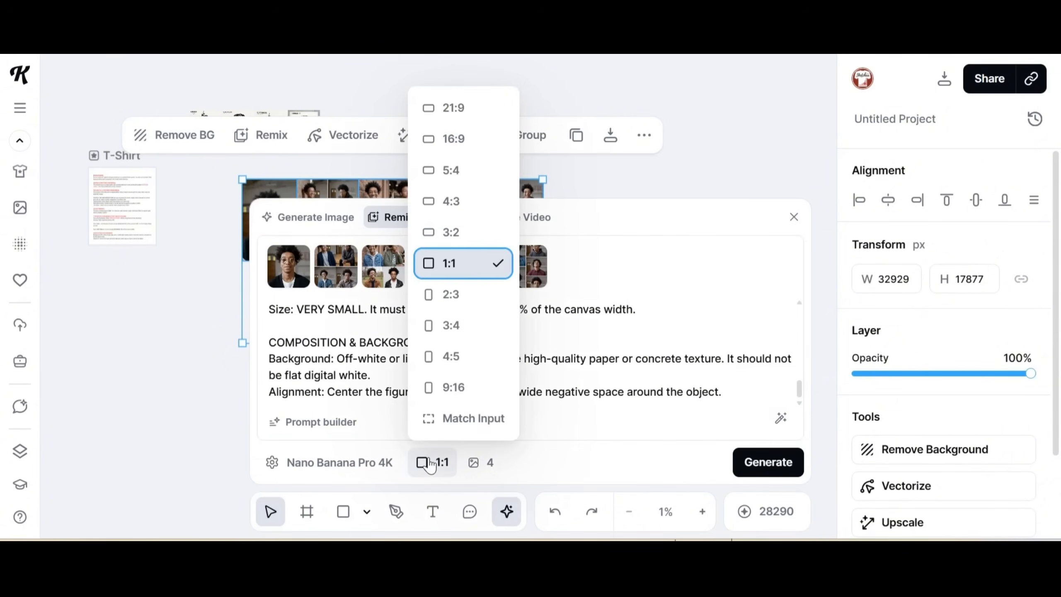
{"action": "left_click", "coordinate": [460, 335]}
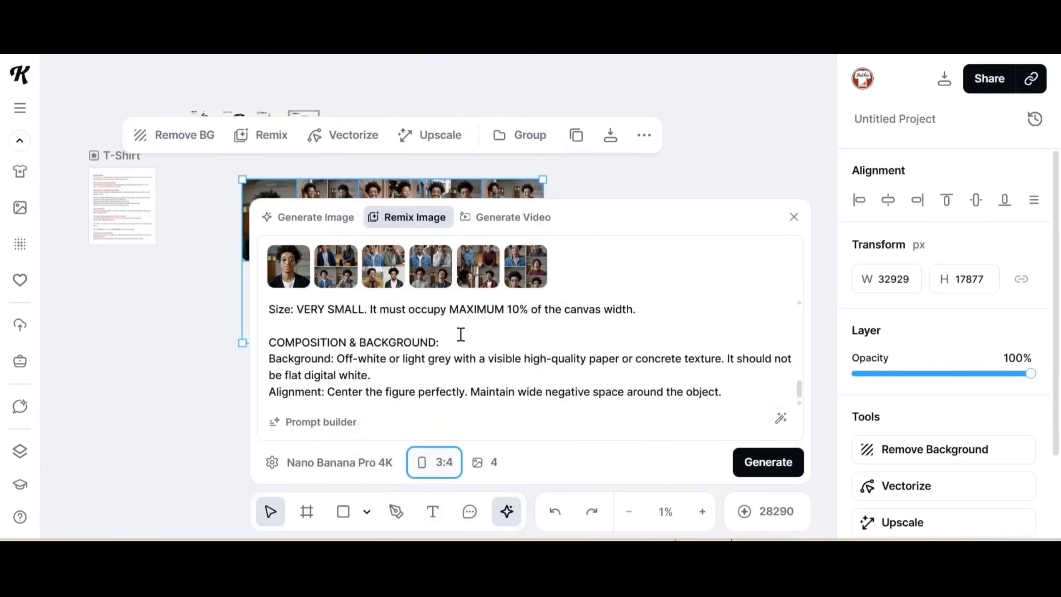
{"action": "left_click", "coordinate": [766, 472]}
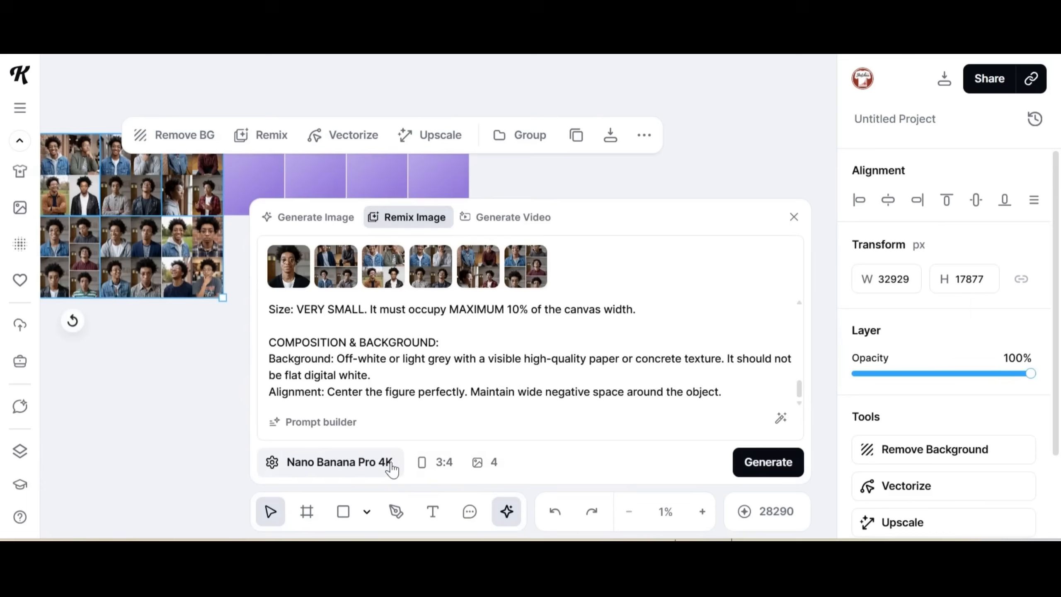
Switch the AI model to Flux.2 Pro HD and generate 4 more posters from the same prompt
{"action": "left_click", "coordinate": [376, 463]}
{"action": "left_click_drag", "start_coordinate": [476, 334], "coordinate": [474, 459]}
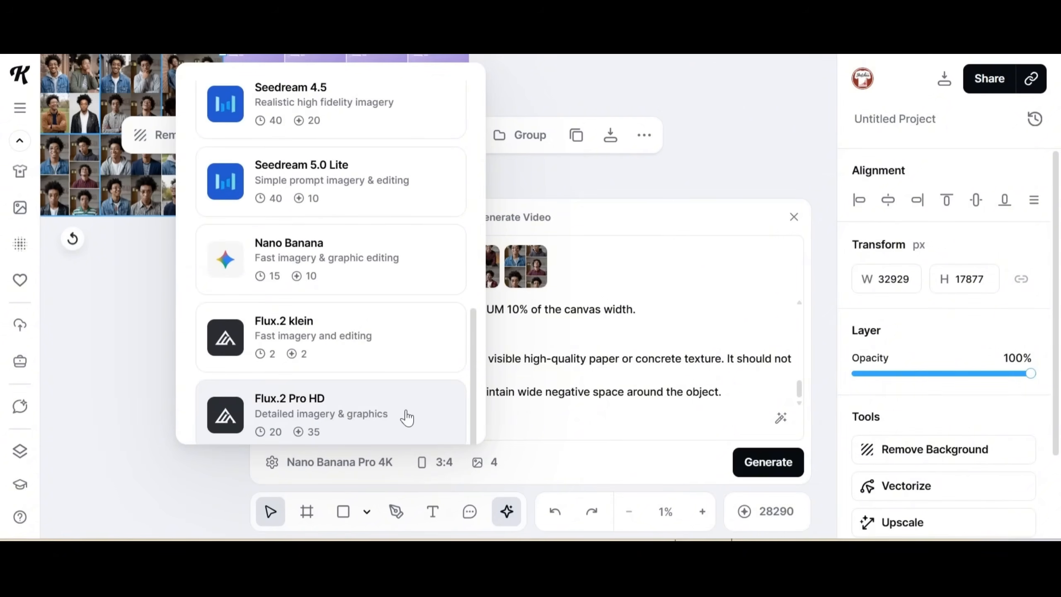
{"action": "left_click", "coordinate": [407, 418]}
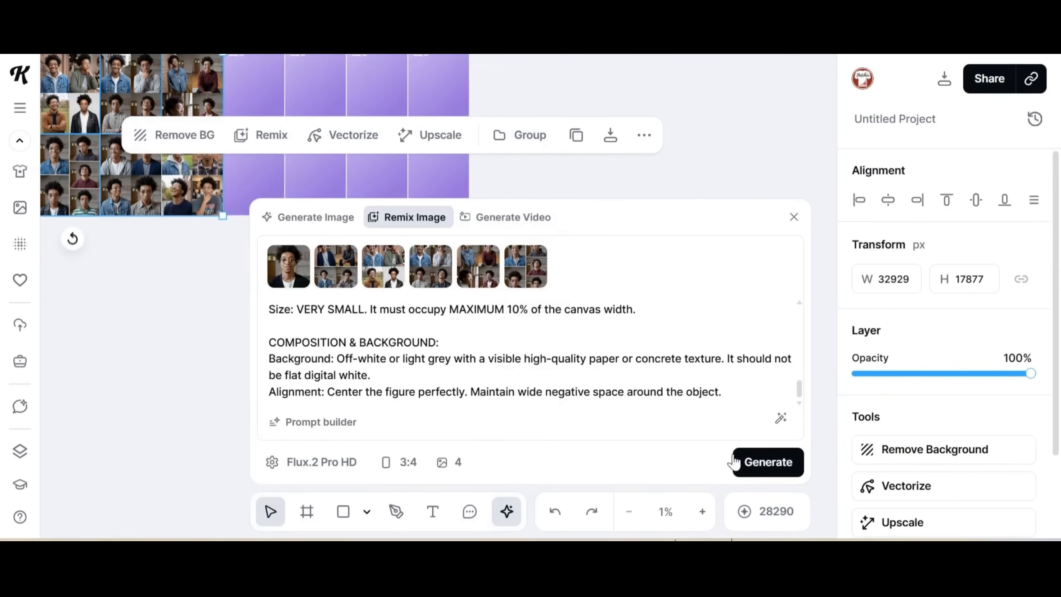
{"action": "left_click", "coordinate": [762, 467]}
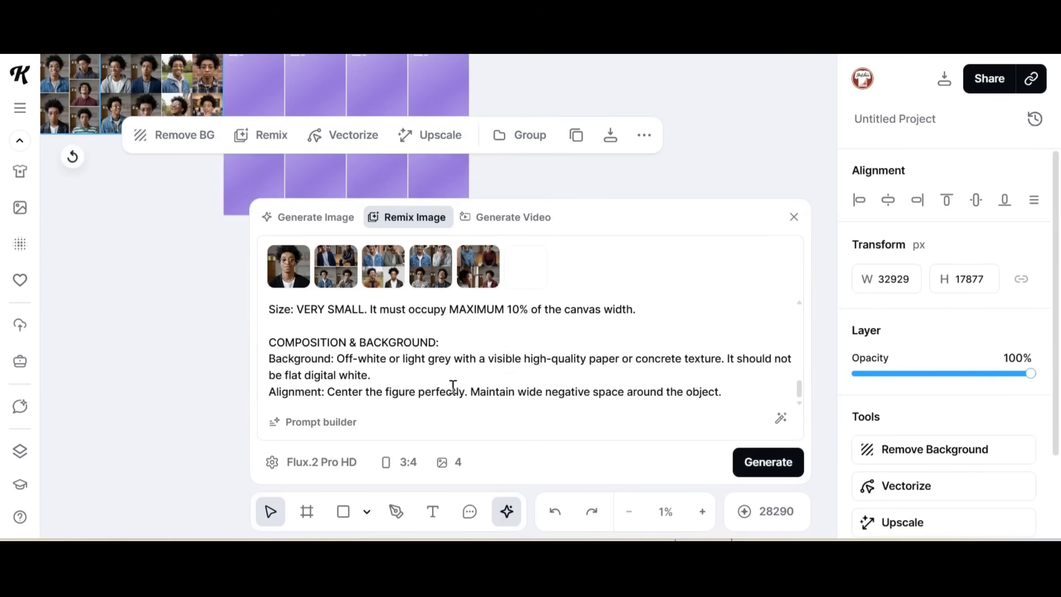
Switch the AI model to Seedream 4.5, generate 4 more posters from the same prompt at 3:4, and close the generator
{"action": "left_click", "coordinate": [334, 463]}
{"action": "scroll", "coordinate": [460, 320], "scroll_direction": "up", "scroll_amount": 2}
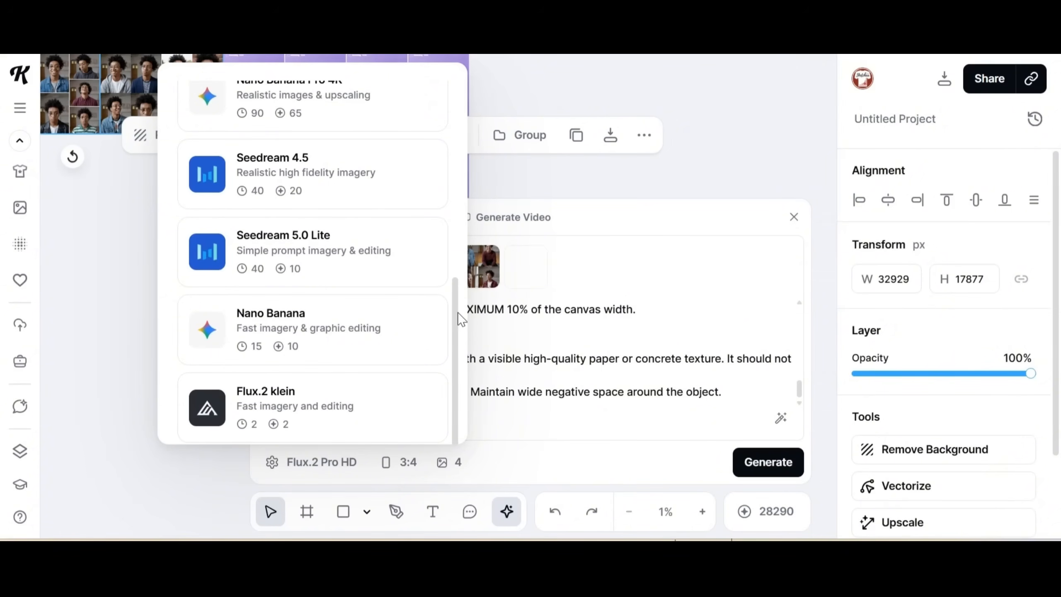
{"action": "left_click", "coordinate": [362, 194]}
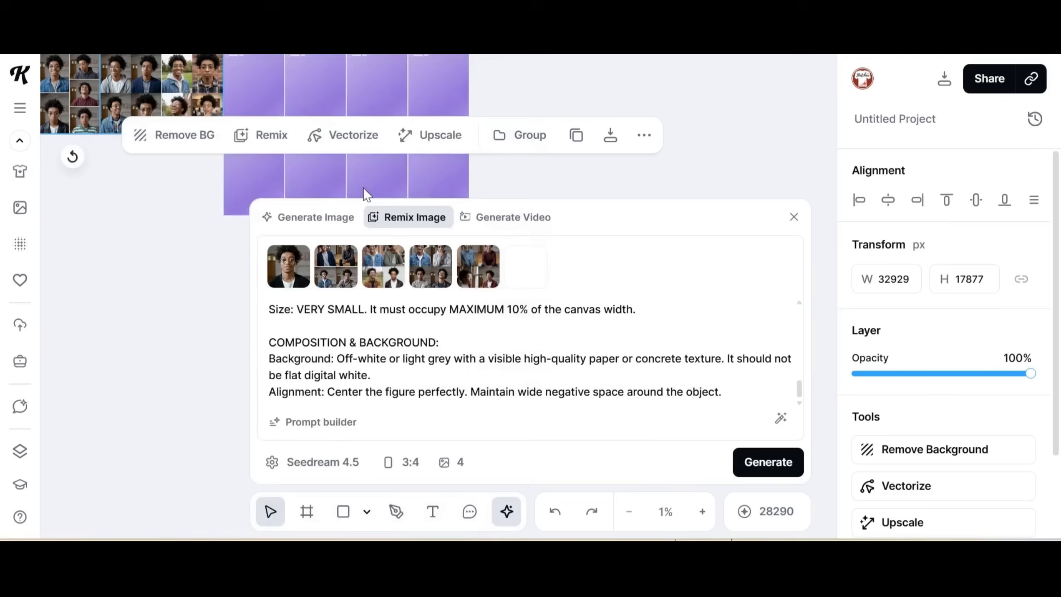
{"action": "left_click", "coordinate": [756, 467]}
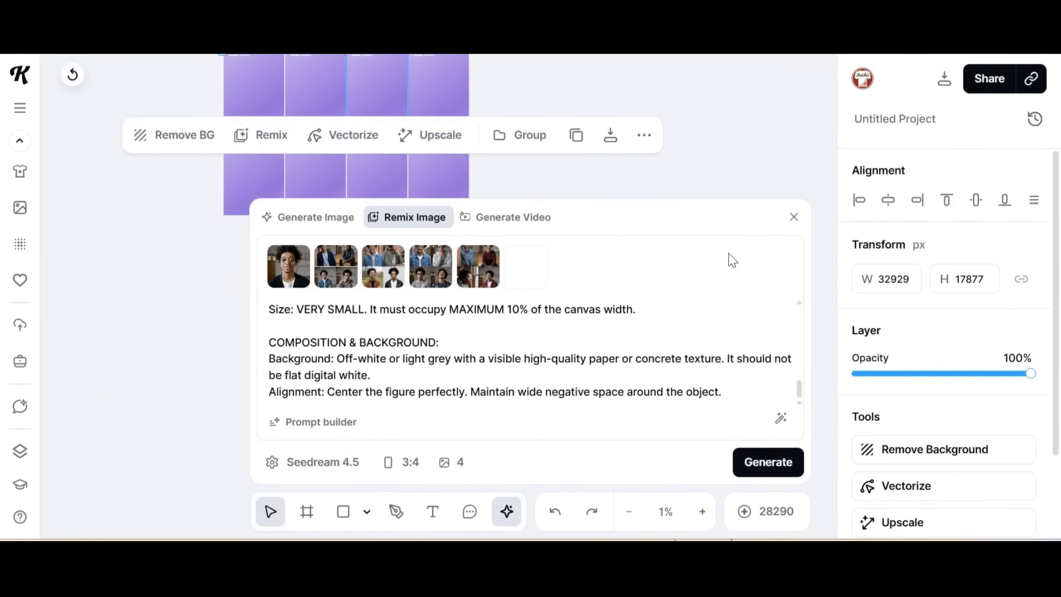
{"action": "left_click", "coordinate": [793, 216]}
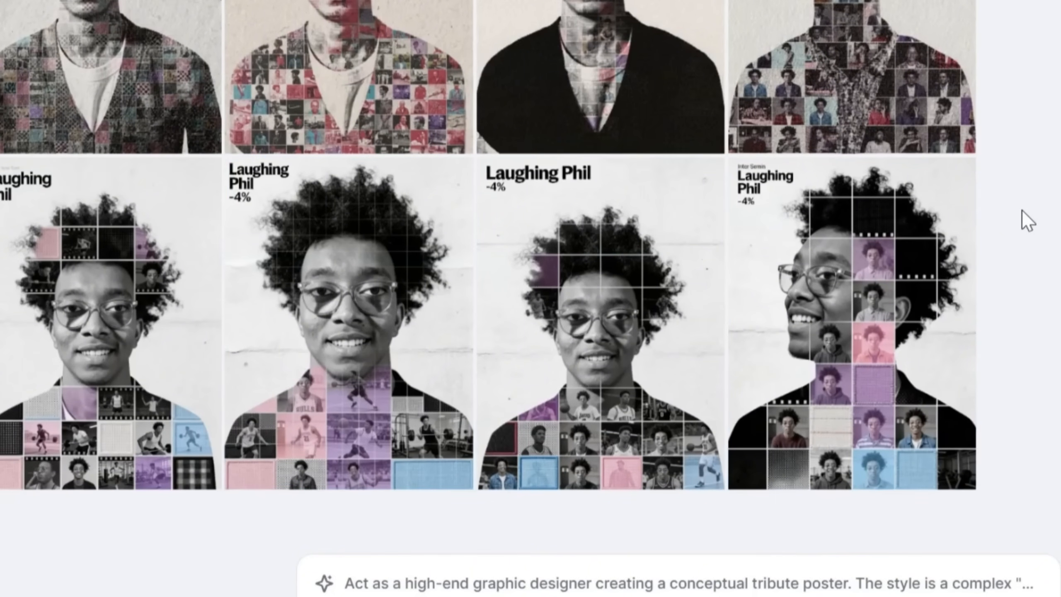
Move the row of four flat, light-background posters directly above the textured poster row and scale it to 26906 px wide to match
{"action": "key", "text": "space"}
{"action": "left_click_drag", "start_coordinate": [1021, 234], "coordinate": [1042, 551]}
{"action": "left_click_drag", "start_coordinate": [774, 248], "coordinate": [789, 301]}
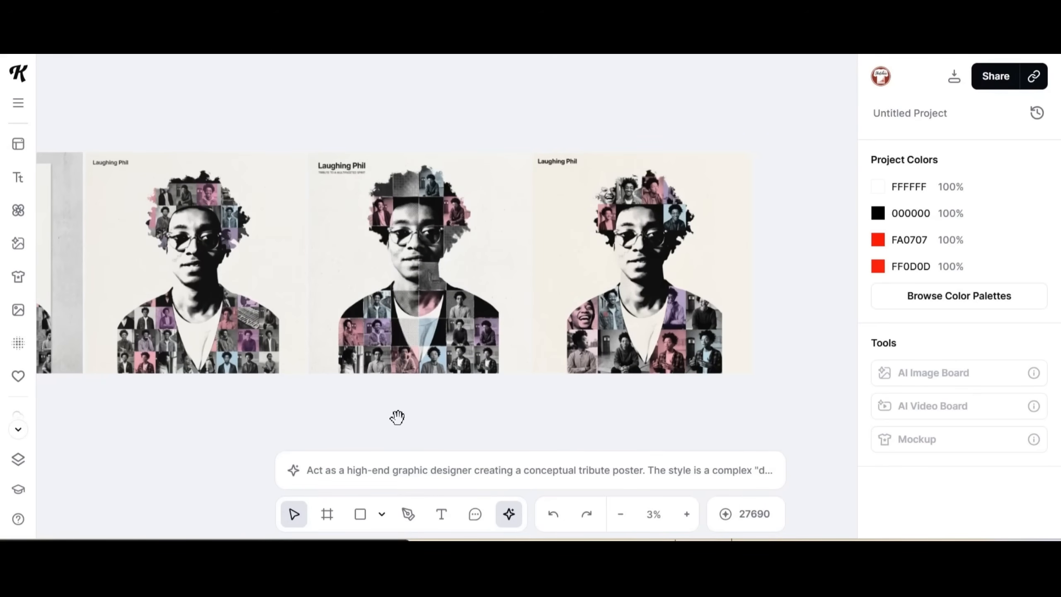
{"action": "left_click_drag", "start_coordinate": [397, 417], "coordinate": [551, 421]}
{"action": "left_click_drag", "start_coordinate": [798, 428], "coordinate": [255, 215]}
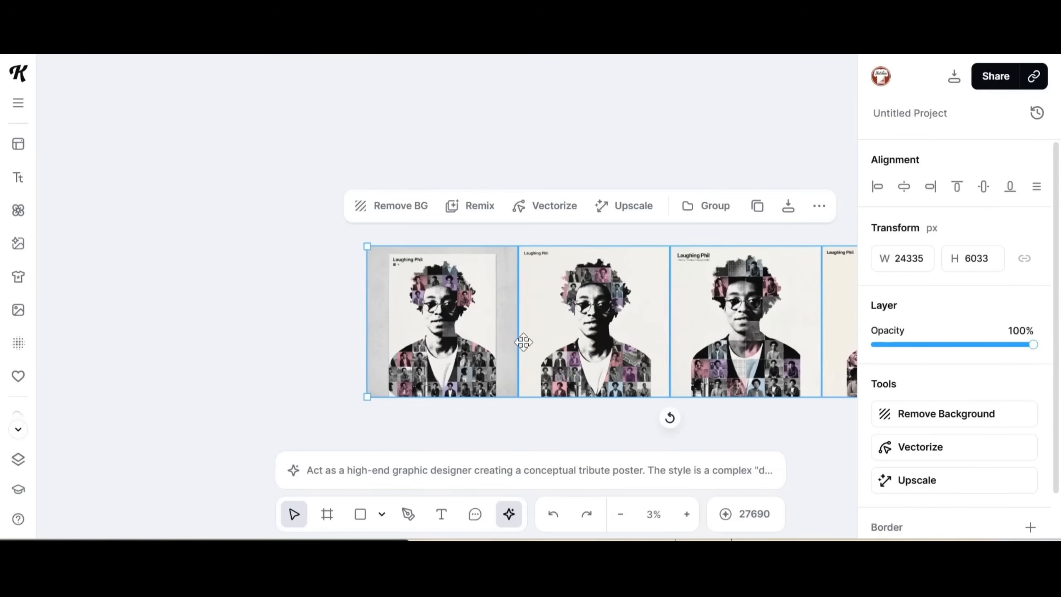
{"action": "left_click_drag", "start_coordinate": [587, 348], "coordinate": [324, 351]}
{"action": "left_click_drag", "start_coordinate": [406, 390], "coordinate": [531, 148]}
{"action": "left_click_drag", "start_coordinate": [435, 151], "coordinate": [347, 348]}
{"action": "left_click_drag", "start_coordinate": [753, 204], "coordinate": [804, 185]}
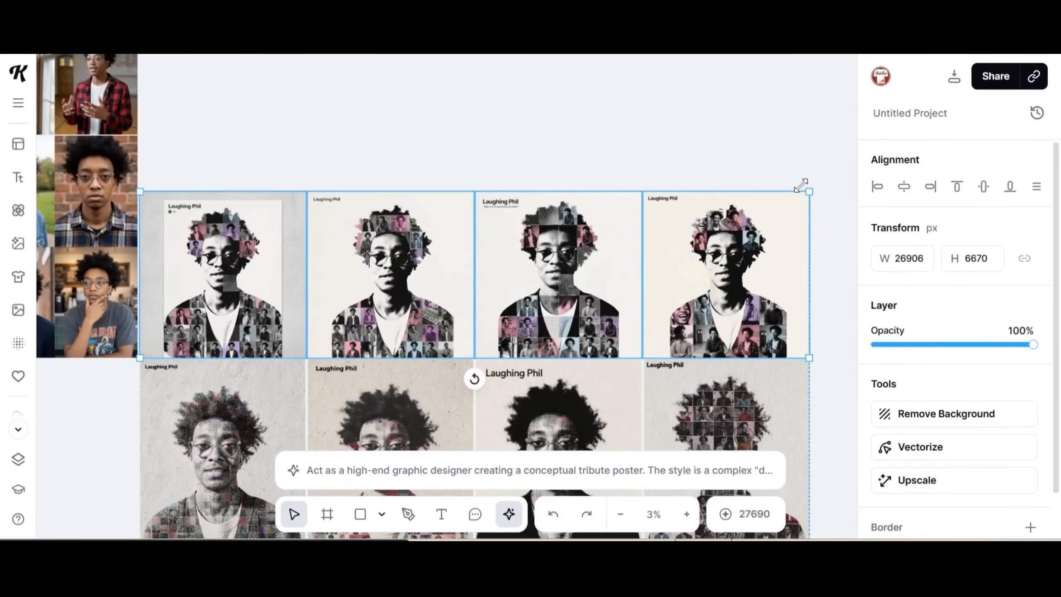
{"action": "left_click", "coordinate": [774, 162]}
Compare the generated posters up close, examining the Seedream 4.5 row and its prompt details, followed by the textured row above it
{"action": "left_click", "coordinate": [621, 514]}
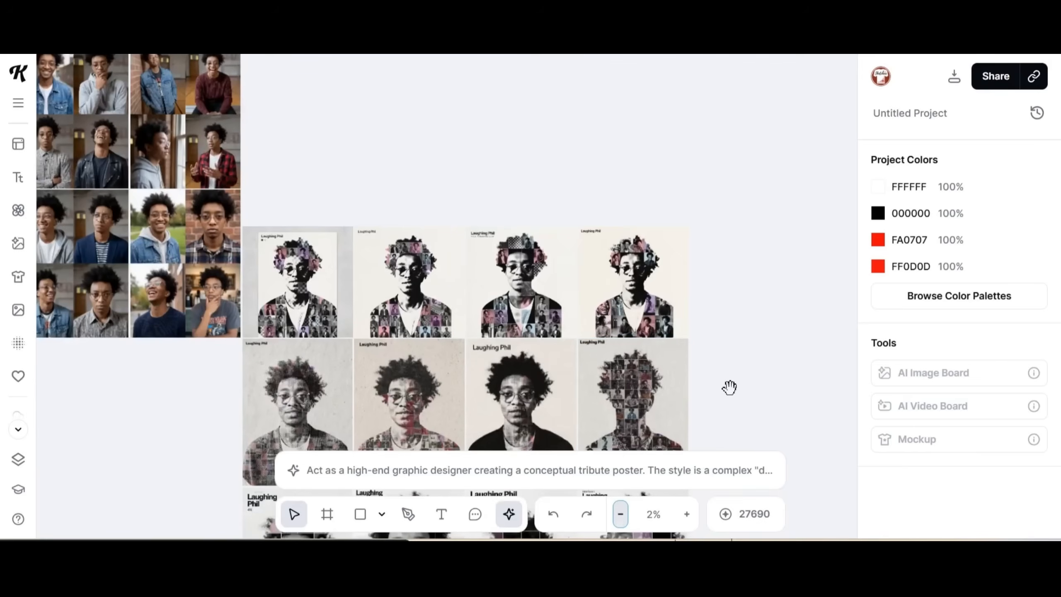
{"action": "scroll", "coordinate": [729, 387], "scroll_direction": "down", "scroll_amount": 3}
{"action": "scroll", "coordinate": [236, 334], "scroll_direction": "up", "scroll_amount": 5}
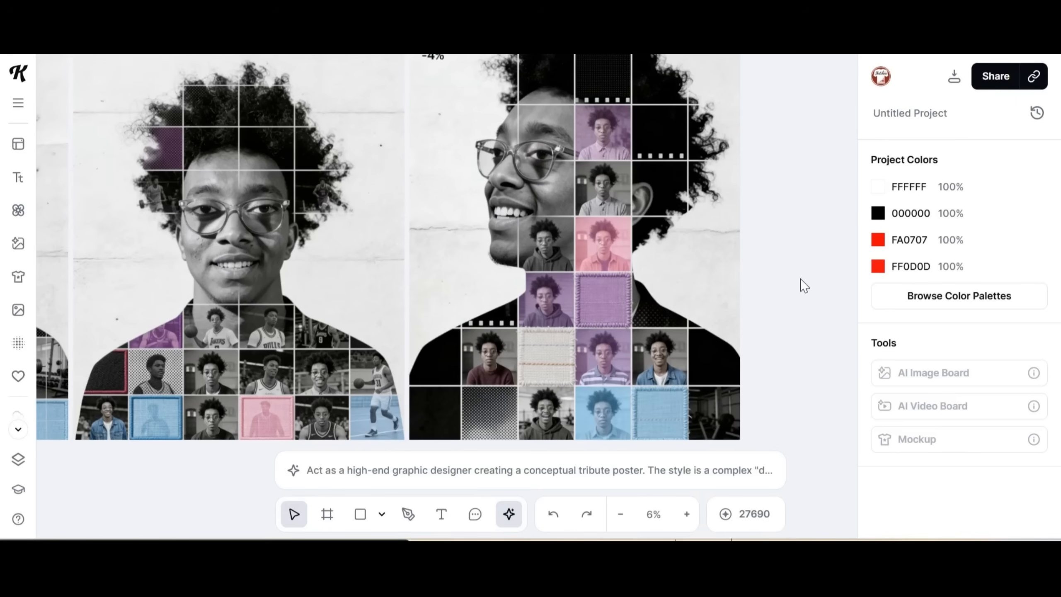
{"action": "left_click_drag", "start_coordinate": [796, 276], "coordinate": [777, 345]}
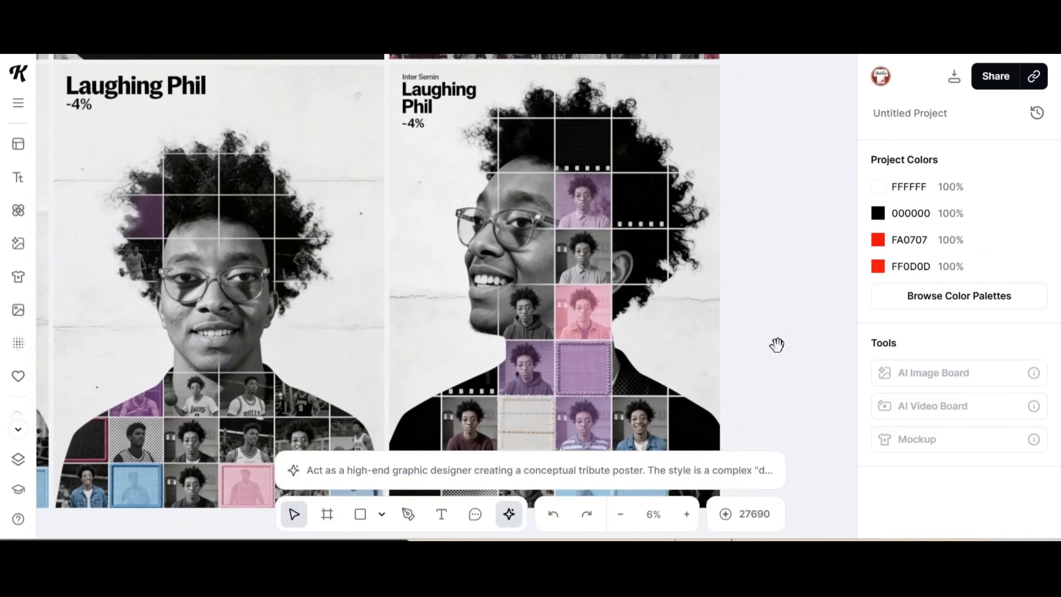
{"action": "left_click_drag", "start_coordinate": [783, 295], "coordinate": [623, 441]}
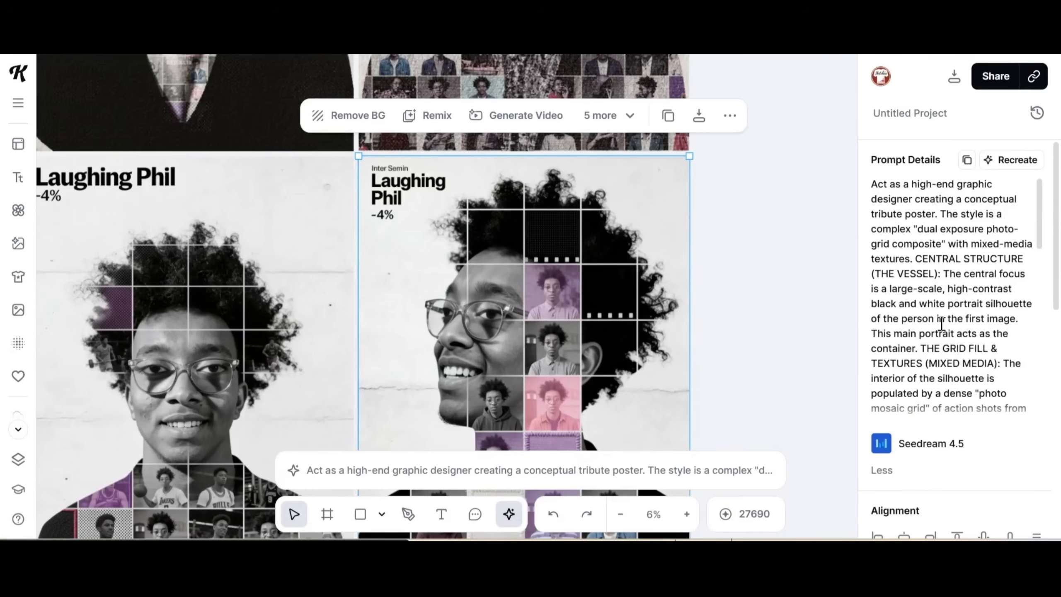
{"action": "left_click_drag", "start_coordinate": [760, 328], "coordinate": [870, 240]}
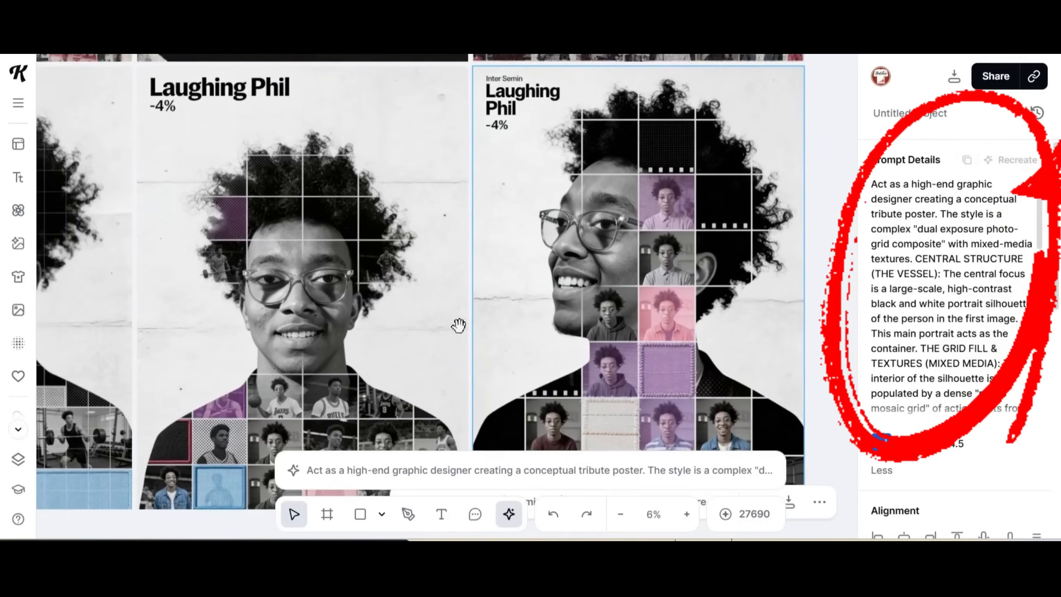
{"action": "left_click_drag", "start_coordinate": [459, 325], "coordinate": [686, 291]}
{"action": "left_click_drag", "start_coordinate": [344, 303], "coordinate": [493, 303]}
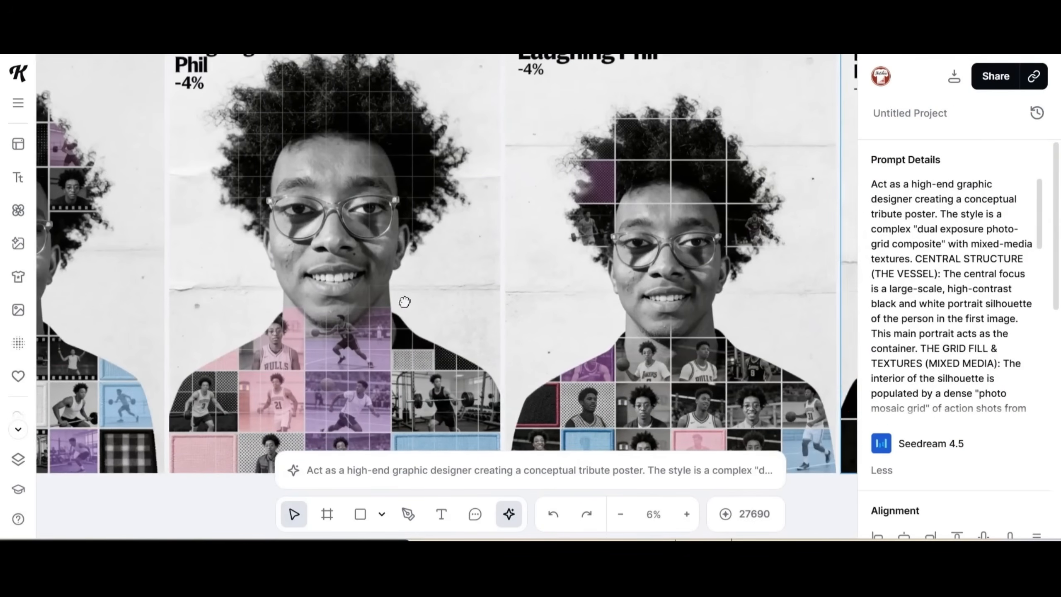
{"action": "left_click_drag", "start_coordinate": [405, 302], "coordinate": [584, 310]}
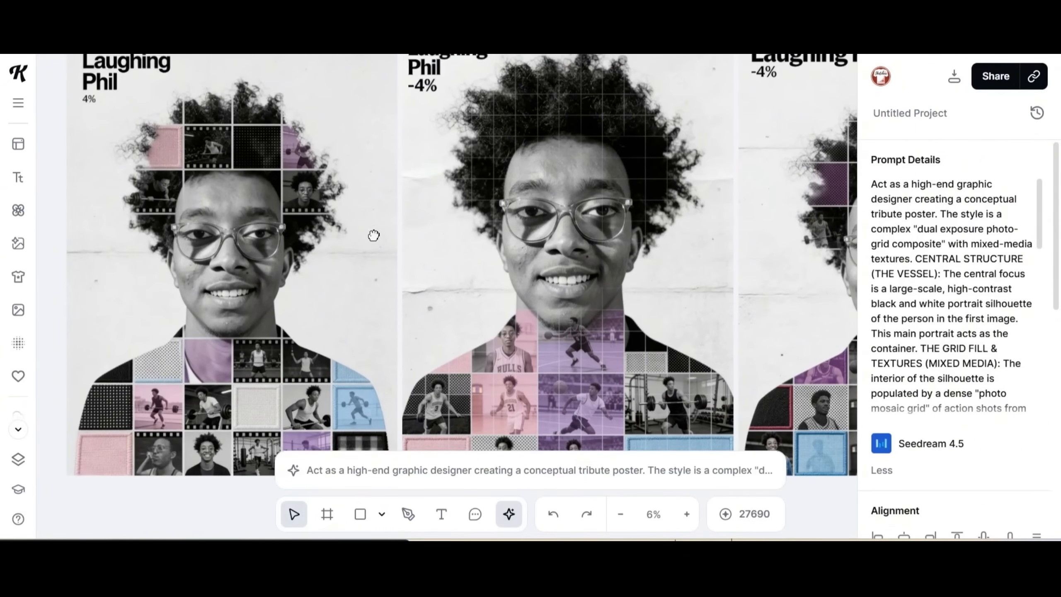
{"action": "left_click_drag", "start_coordinate": [372, 234], "coordinate": [383, 426]}
{"action": "left_click_drag", "start_coordinate": [371, 235], "coordinate": [316, 291]}
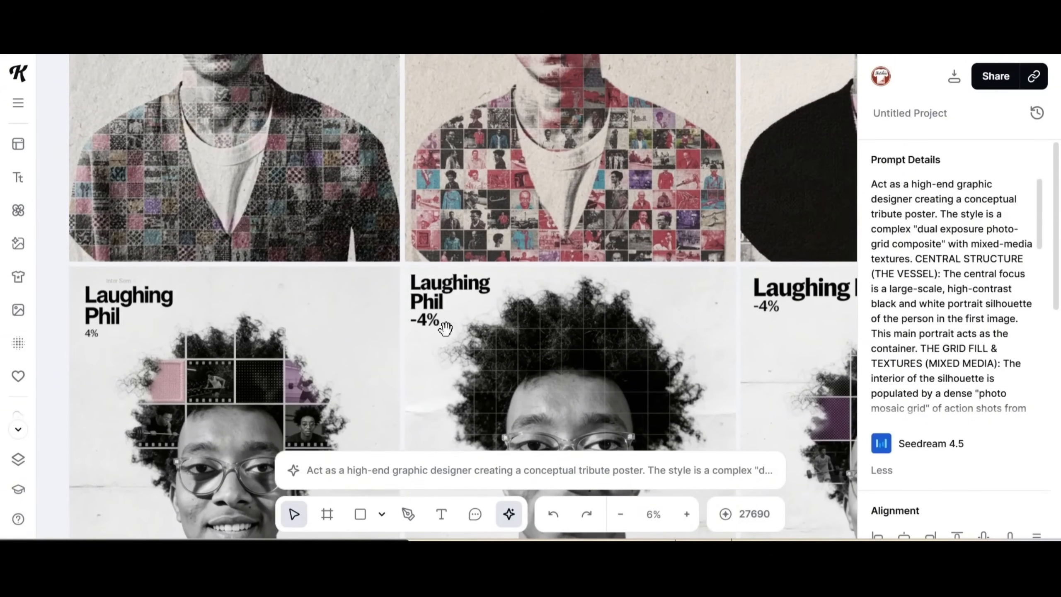
{"action": "left_click_drag", "start_coordinate": [465, 330], "coordinate": [474, 523]}
{"action": "left_click_drag", "start_coordinate": [395, 275], "coordinate": [401, 365]}
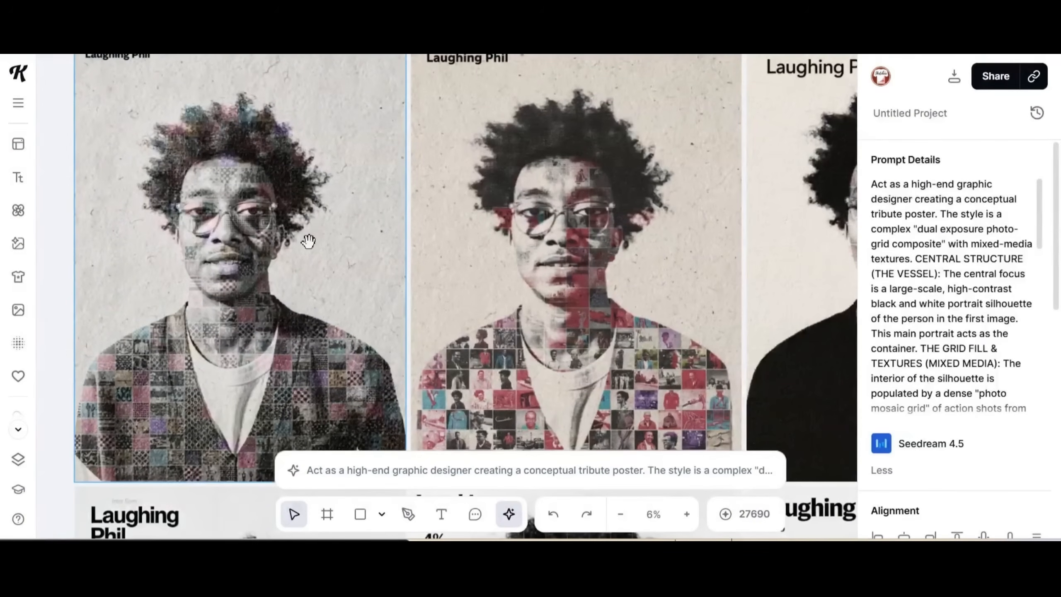
{"action": "left_click_drag", "start_coordinate": [308, 250], "coordinate": [307, 265]}
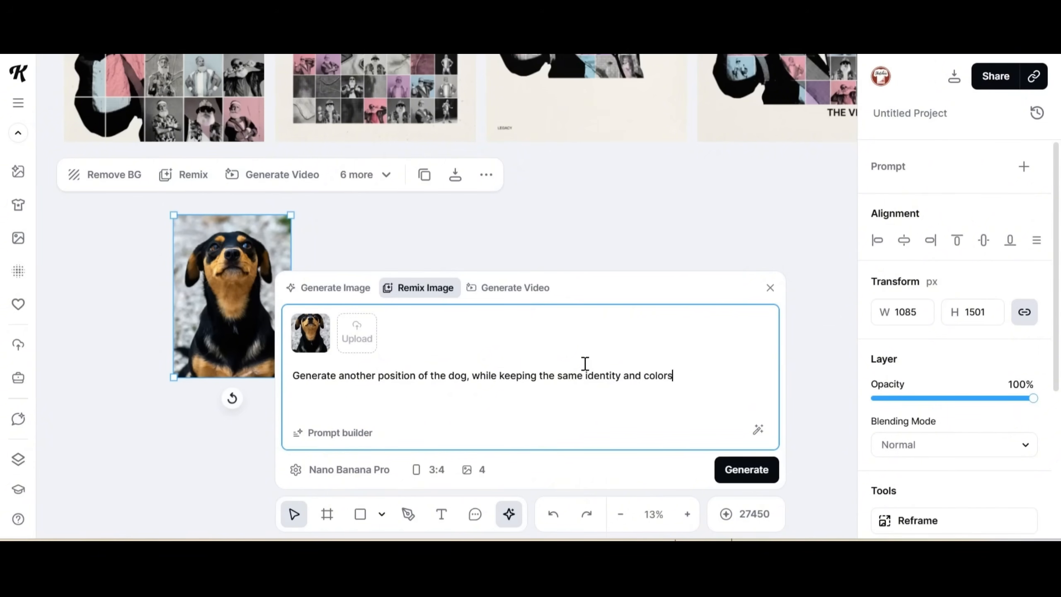
Generate 4 new positions of the dog with Nano Banana Pro at 3:4 and load all five dog photos as remix references
{"action": "left_click", "coordinate": [746, 469]}
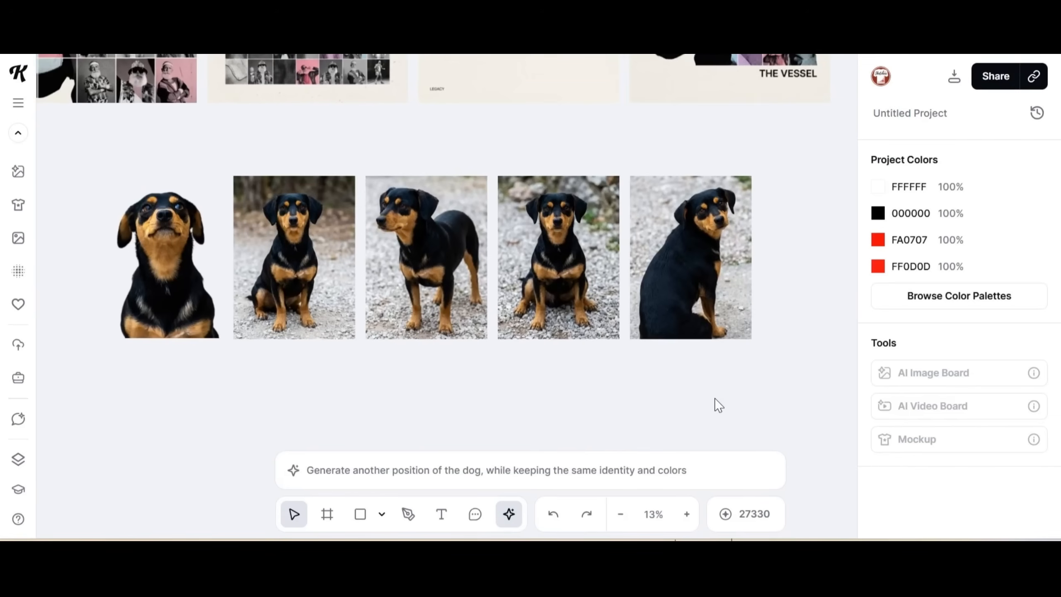
{"action": "left_click_drag", "start_coordinate": [735, 389], "coordinate": [136, 191]}
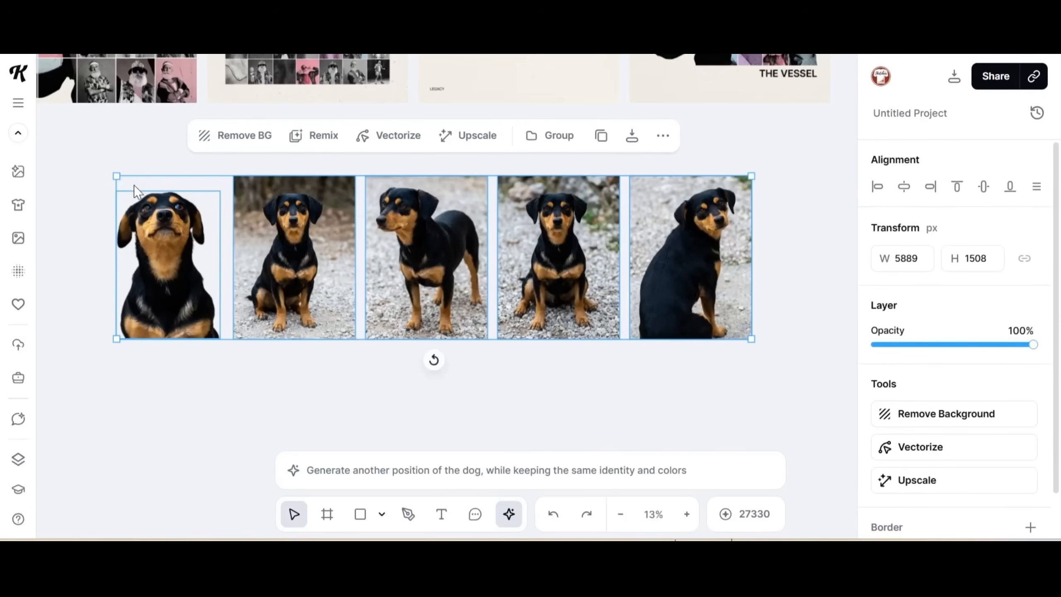
{"action": "left_click", "coordinate": [411, 475]}
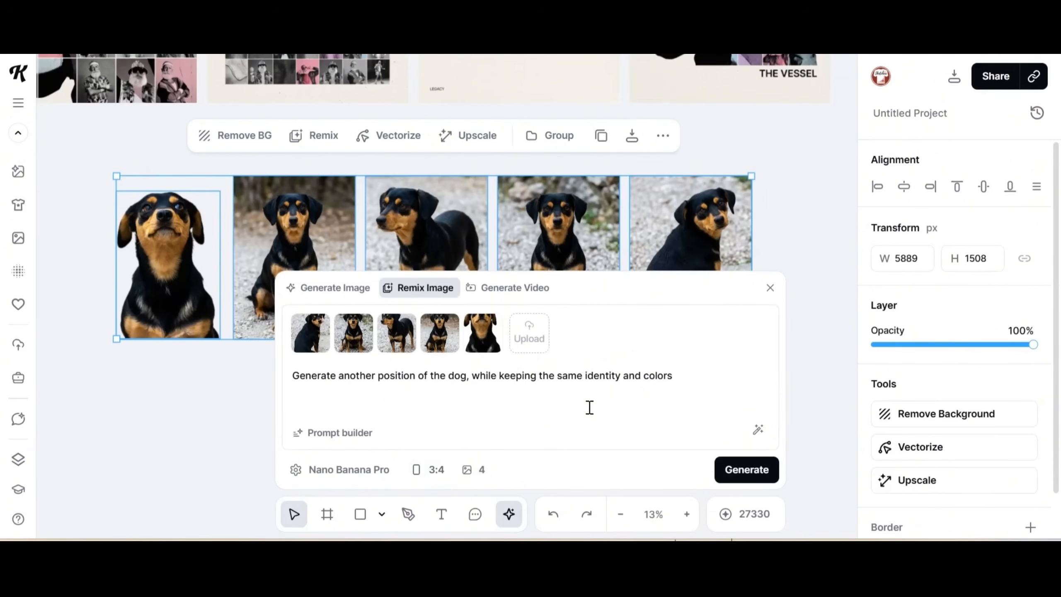
{"action": "left_click_drag", "start_coordinate": [116, 191], "coordinate": [105, 177]}
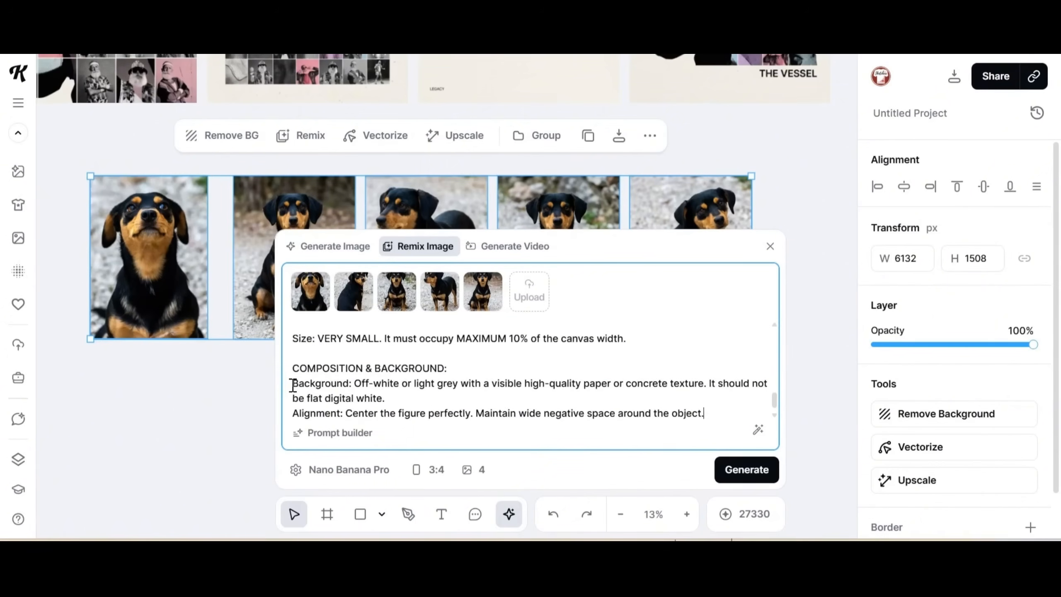
In the tribute poster prompt's color strategy, set the selective color overlays to "mixed colors"
{"action": "scroll", "coordinate": [505, 371], "scroll_direction": "up", "scroll_amount": 10}
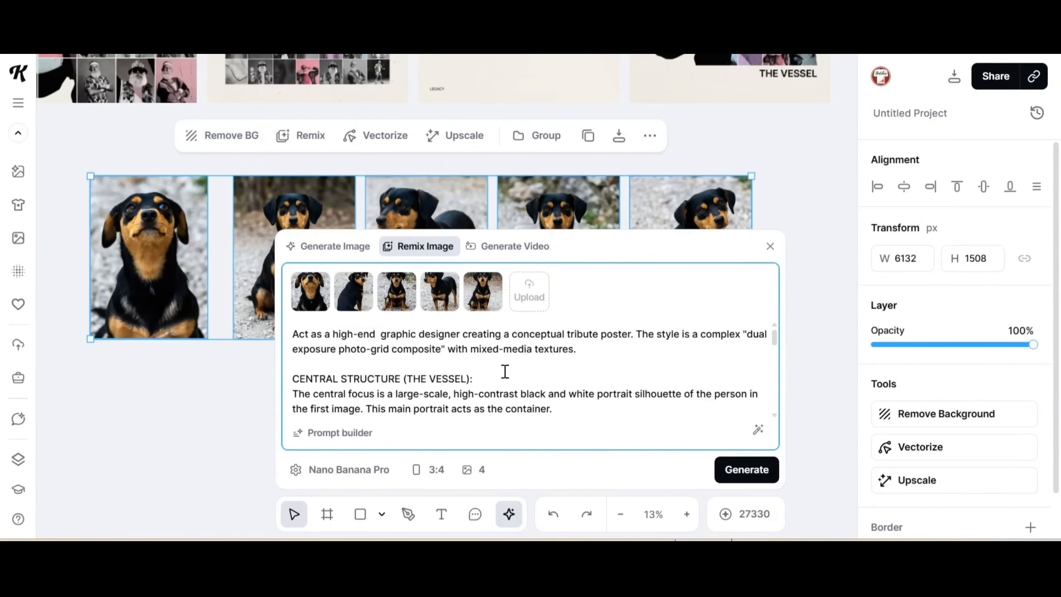
{"action": "scroll", "coordinate": [510, 370], "scroll_direction": "down", "scroll_amount": 5}
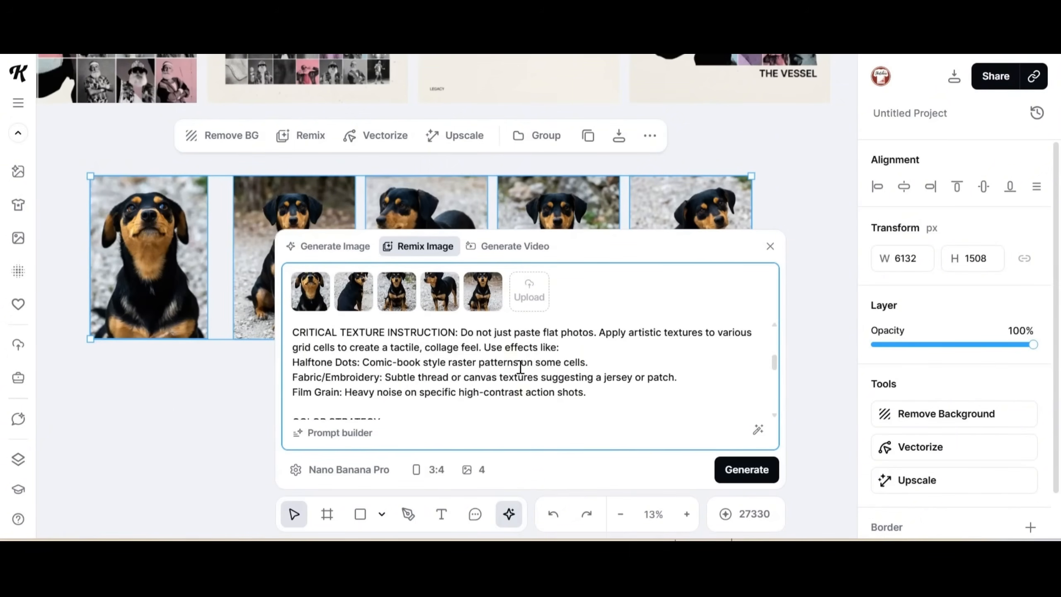
{"action": "scroll", "coordinate": [585, 372], "scroll_direction": "up", "scroll_amount": 3}
{"action": "scroll", "coordinate": [710, 374], "scroll_direction": "down", "scroll_amount": 5}
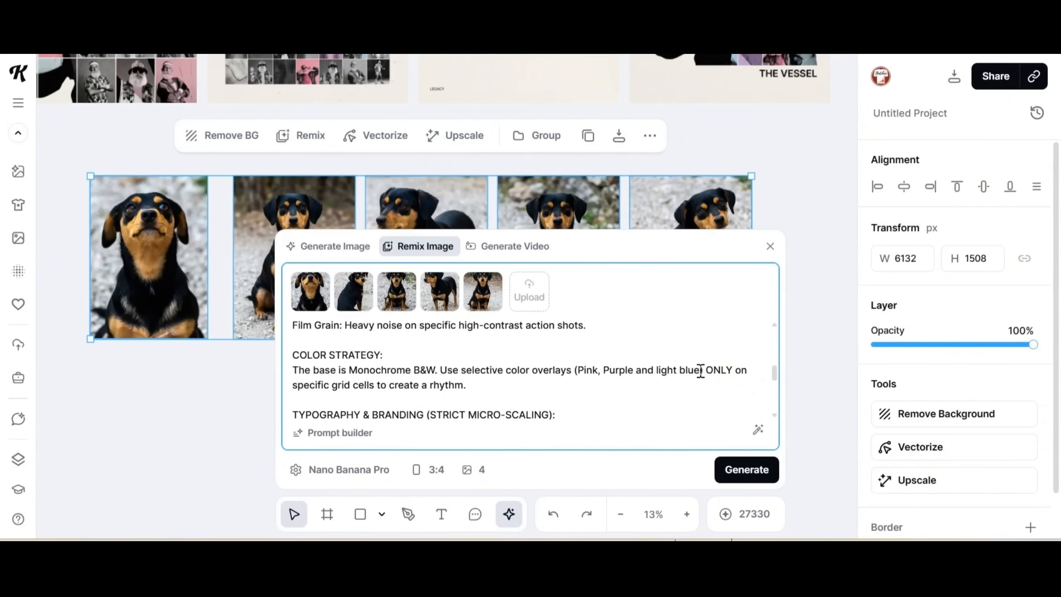
{"action": "left_click_drag", "start_coordinate": [700, 371], "coordinate": [578, 372]}
{"action": "type", "text": "mixed colors"}
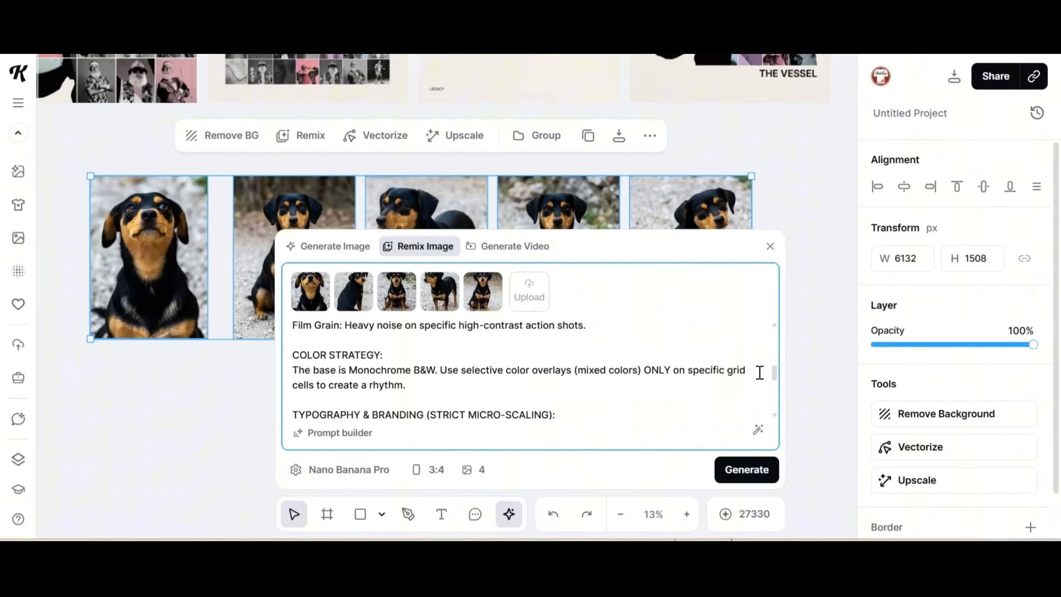
Set the top-left name in the prompt's typography section to "Milo"
{"action": "left_click_drag", "start_coordinate": [776, 377], "coordinate": [781, 385]}
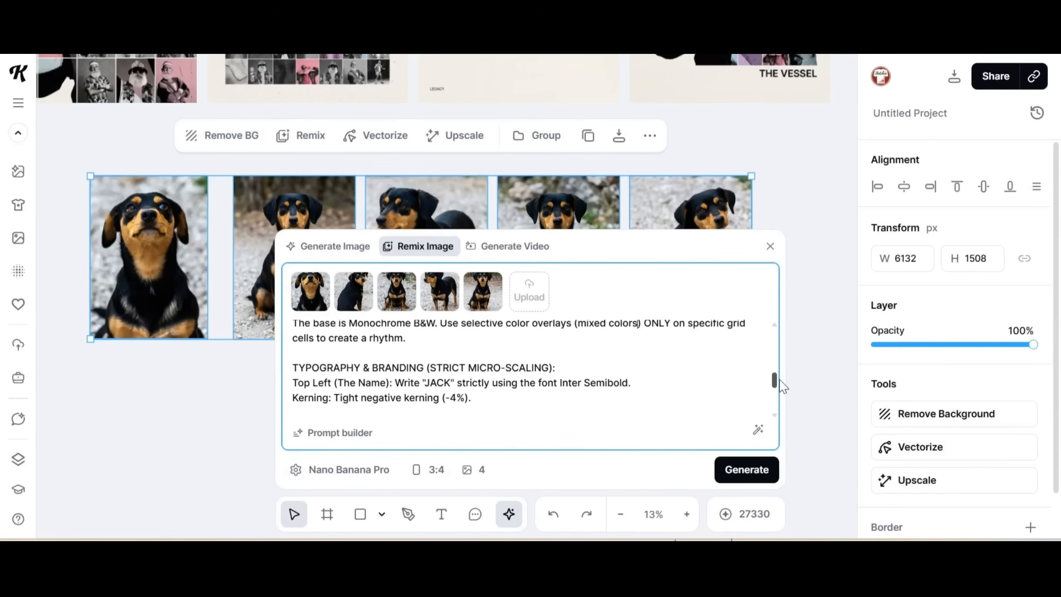
{"action": "left_click_drag", "start_coordinate": [454, 383], "coordinate": [427, 383]}
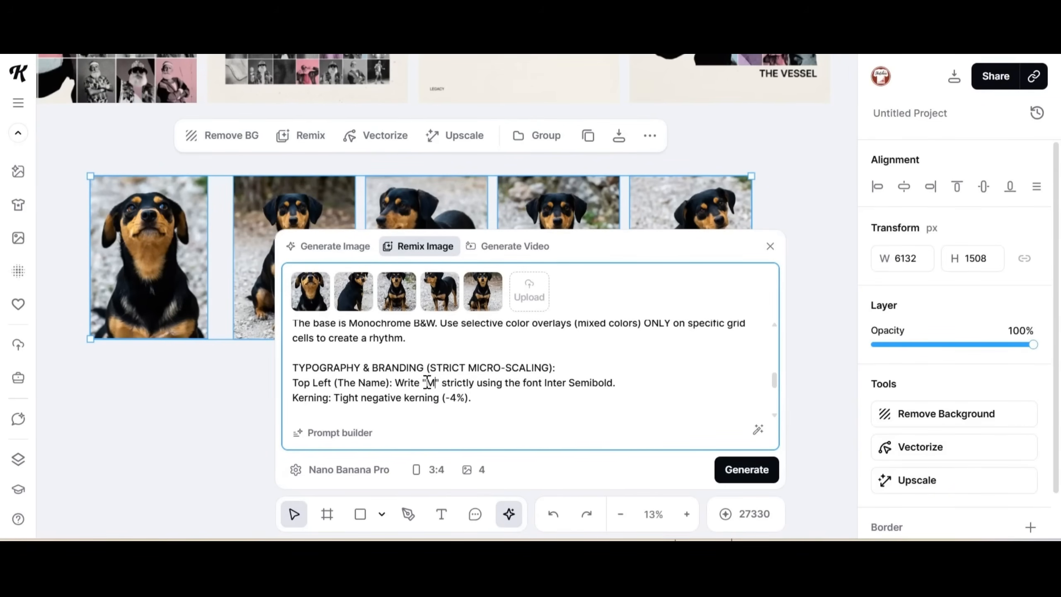
{"action": "type", "text": "Milo"}
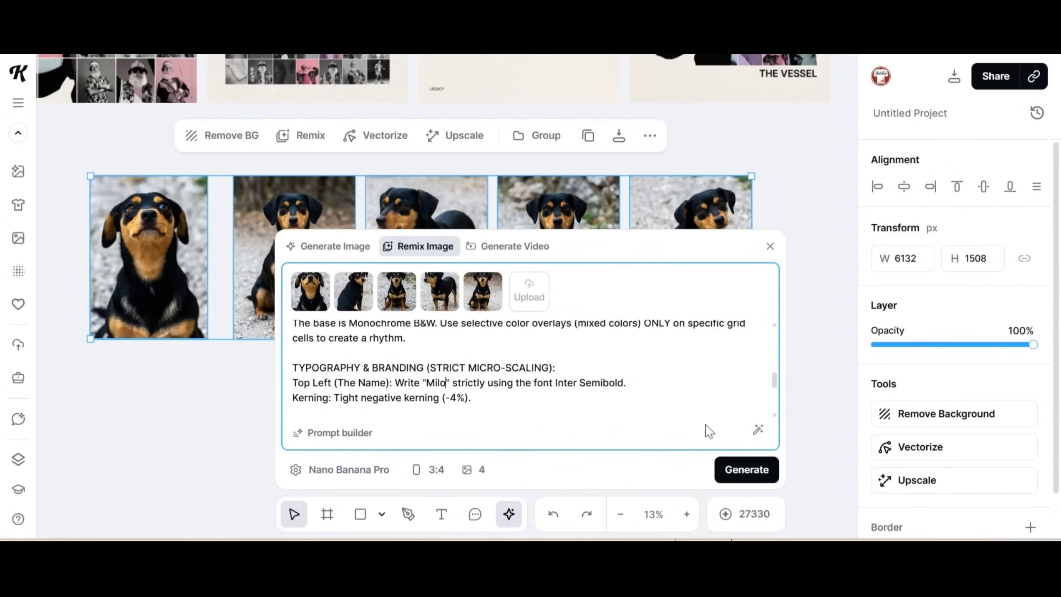
In the prompt's central structure section, replace "person" with "dog" as the subject of the portrait silhouette
{"action": "left_click_drag", "start_coordinate": [776, 394], "coordinate": [778, 415]}
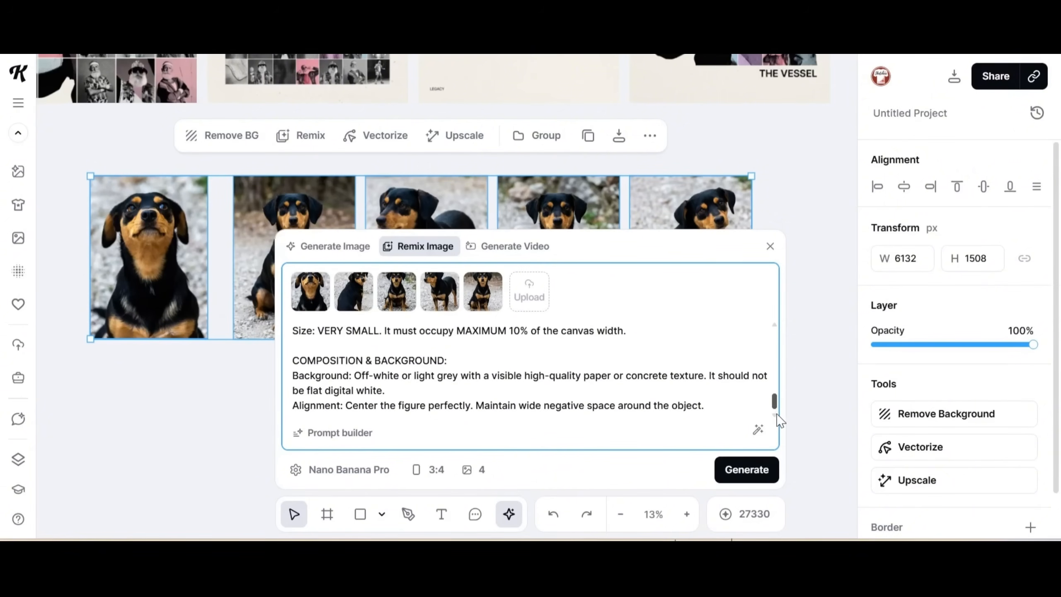
{"action": "left_click_drag", "start_coordinate": [775, 402], "coordinate": [764, 290]}
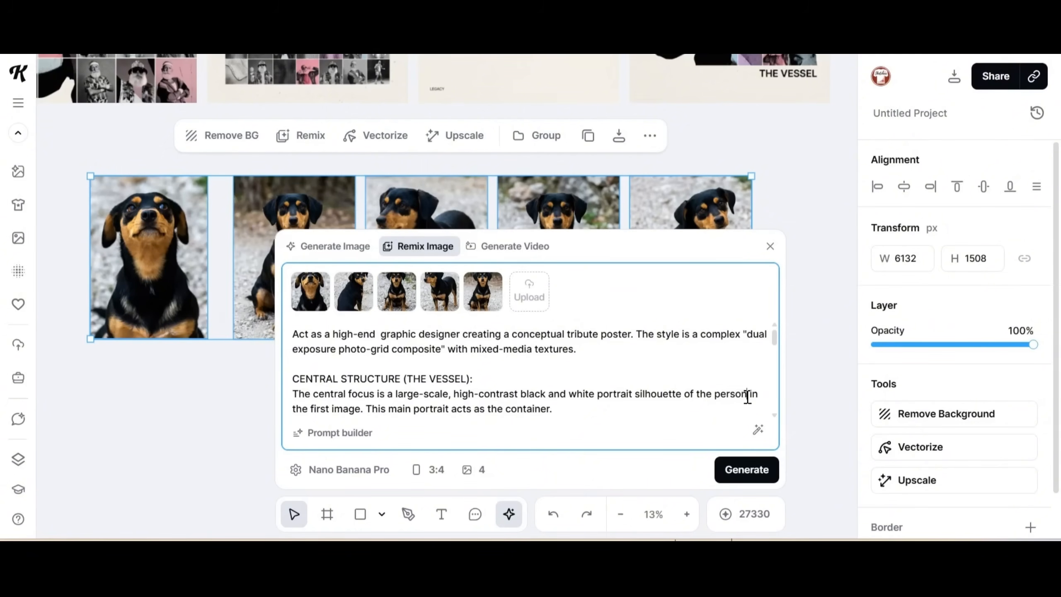
{"action": "left_click_drag", "start_coordinate": [747, 396], "coordinate": [716, 399]}
{"action": "type", "text": "dog"}
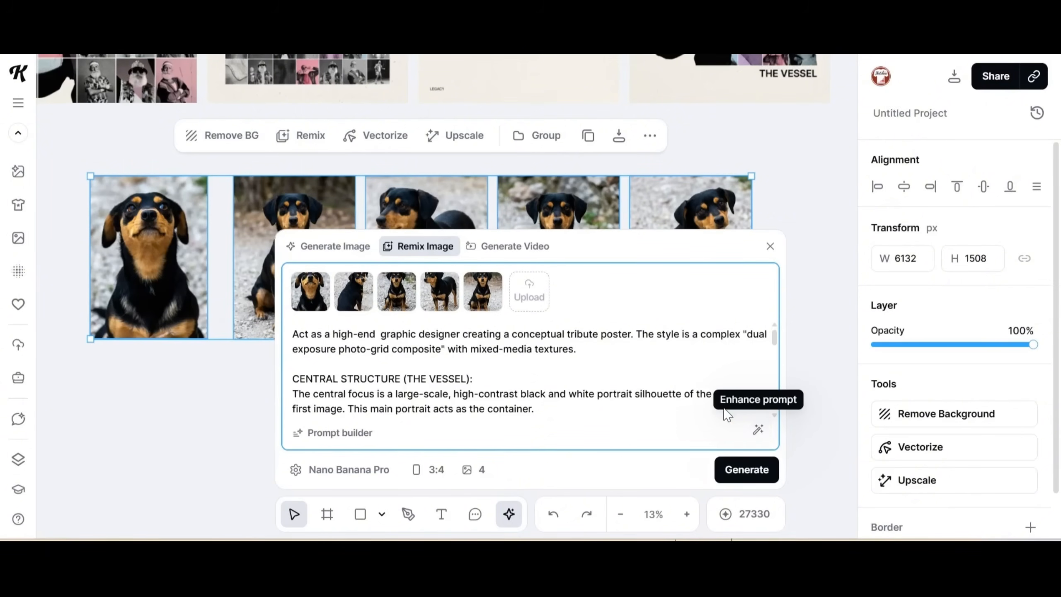
Generate several batches of 4 dog tribute posters with Nano Banana Pro at 3:4 and bring the resulting posters into close view
{"action": "scroll", "coordinate": [771, 420], "scroll_direction": "down", "scroll_amount": 2}
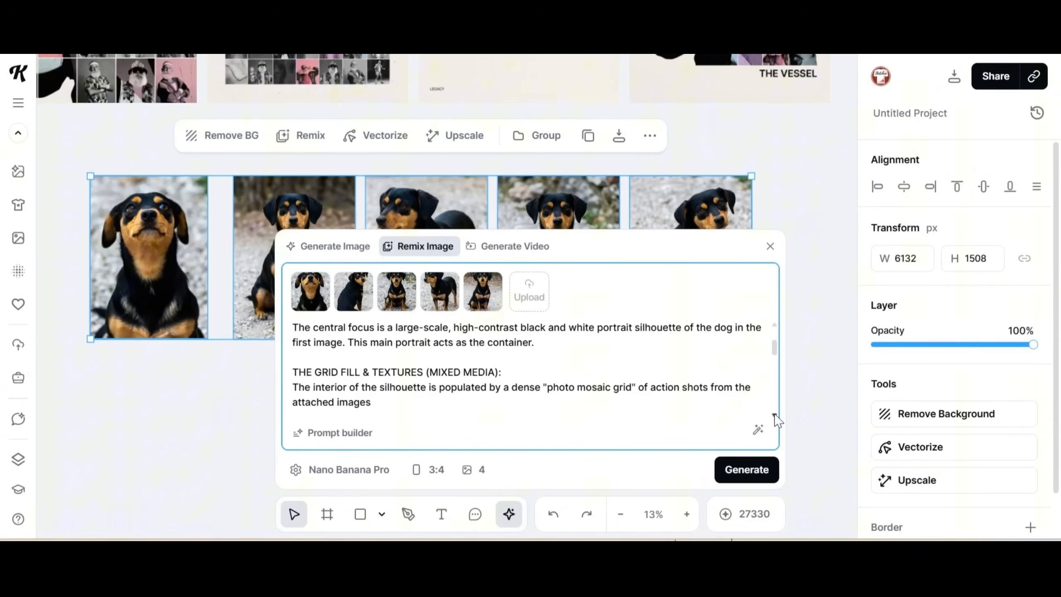
{"action": "scroll", "coordinate": [776, 419], "scroll_direction": "down", "scroll_amount": 5}
{"action": "left_click", "coordinate": [757, 474]}
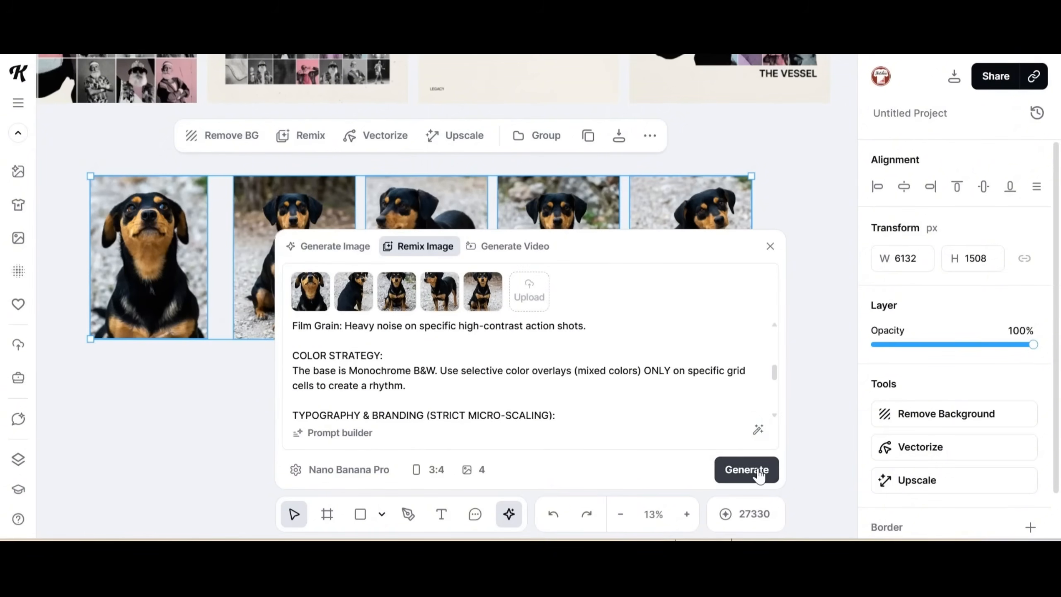
{"action": "left_click", "coordinate": [732, 458]}
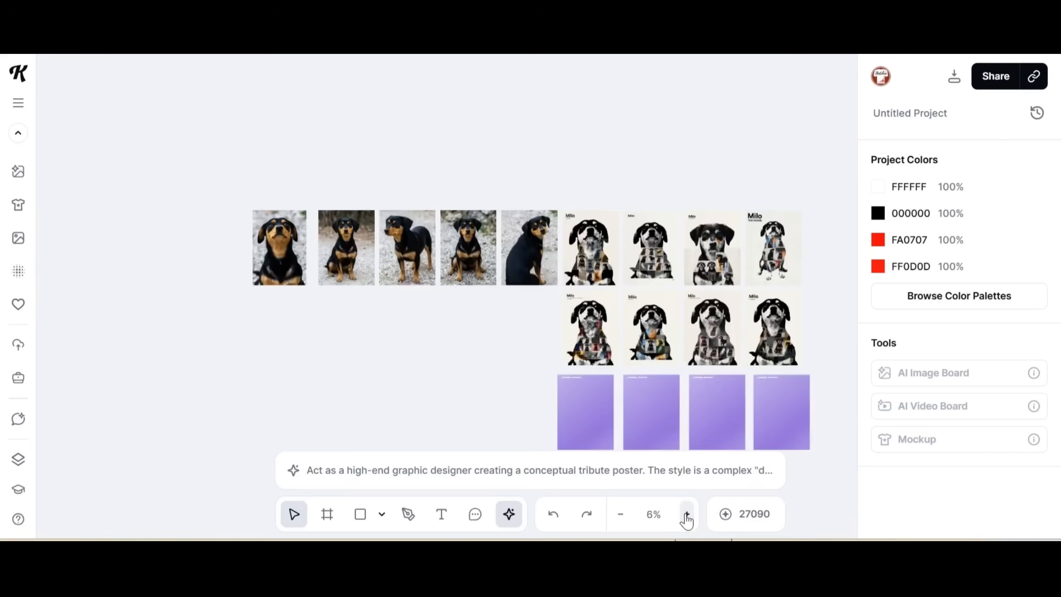
{"action": "left_click", "coordinate": [687, 514]}
{"action": "left_click_drag", "start_coordinate": [527, 408], "coordinate": [52, 343]}
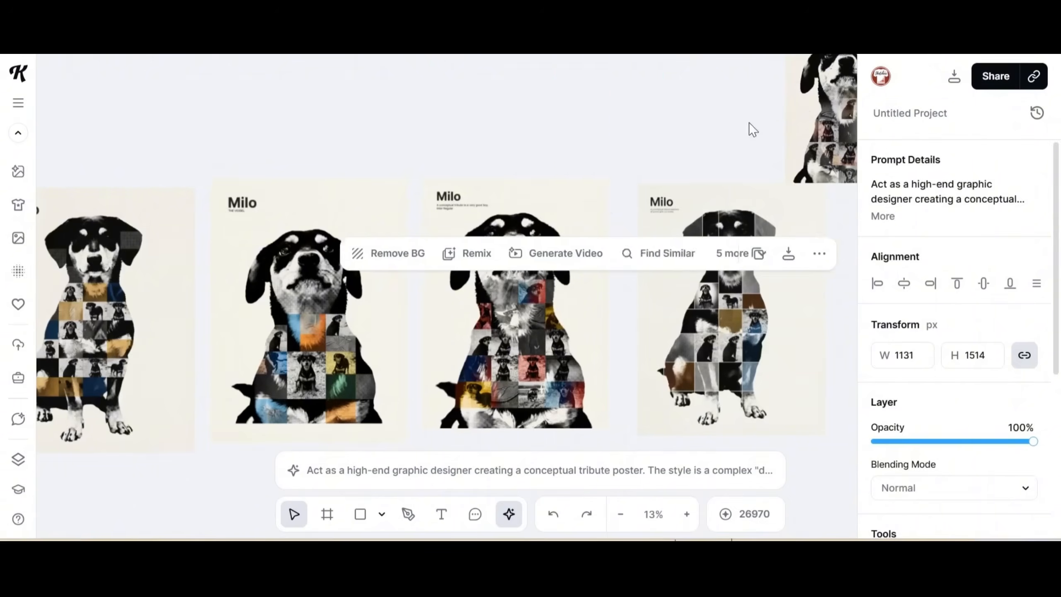
Delete the three earlier Milo posters beside the source dog photos
{"action": "left_click", "coordinate": [752, 130]}
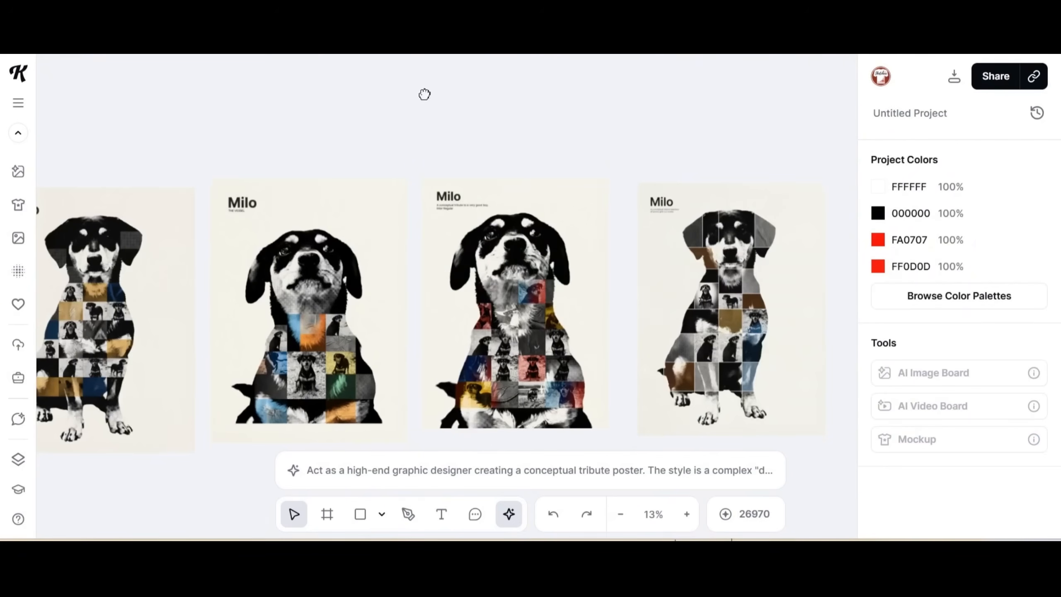
{"action": "left_click_drag", "start_coordinate": [763, 253], "coordinate": [228, 284]}
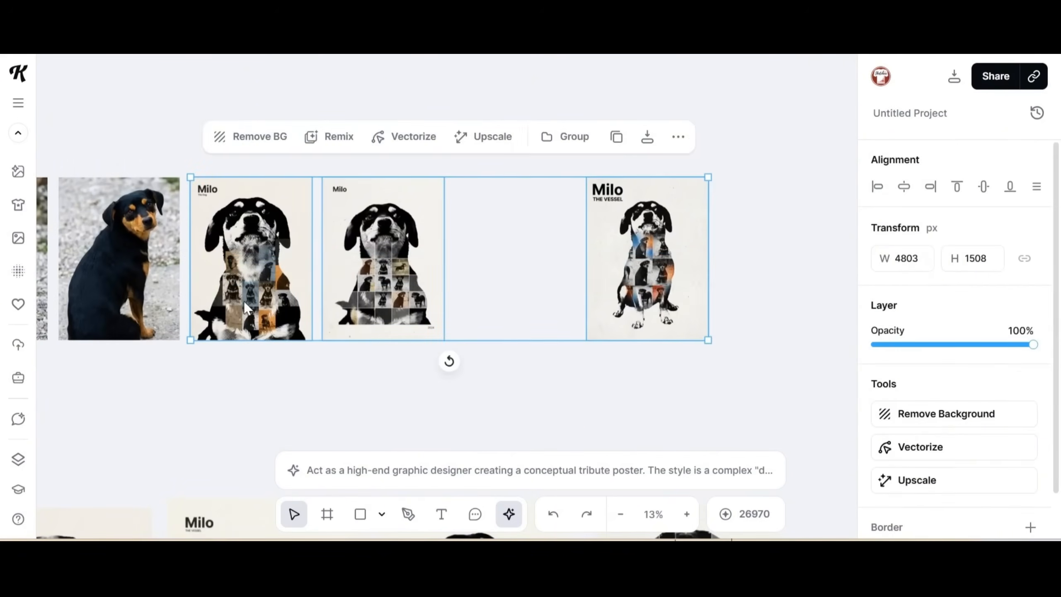
{"action": "key", "text": "Delete"}
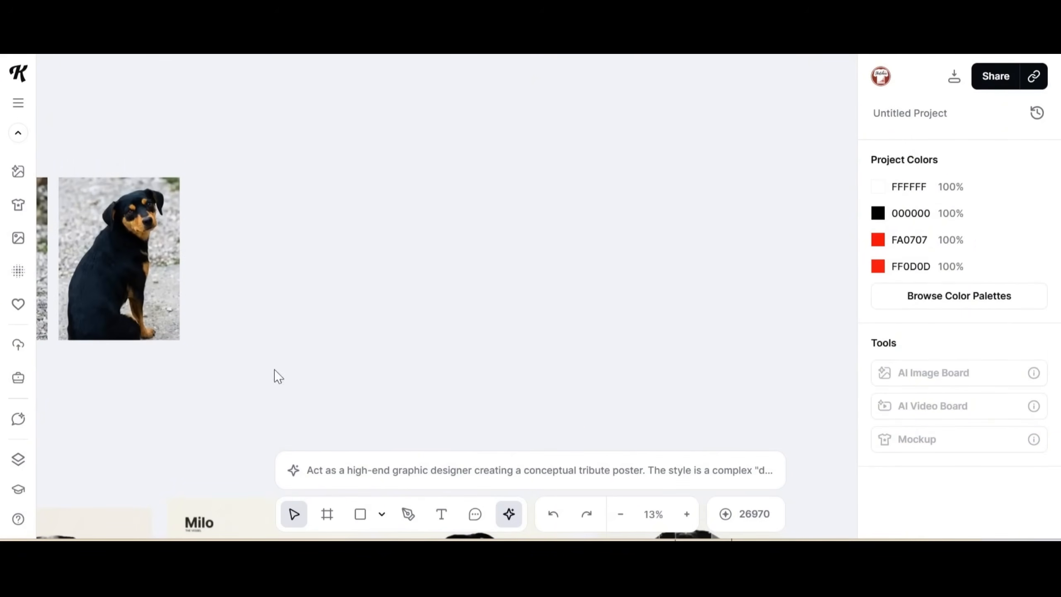
{"action": "left_click_drag", "start_coordinate": [305, 309], "coordinate": [389, 58]}
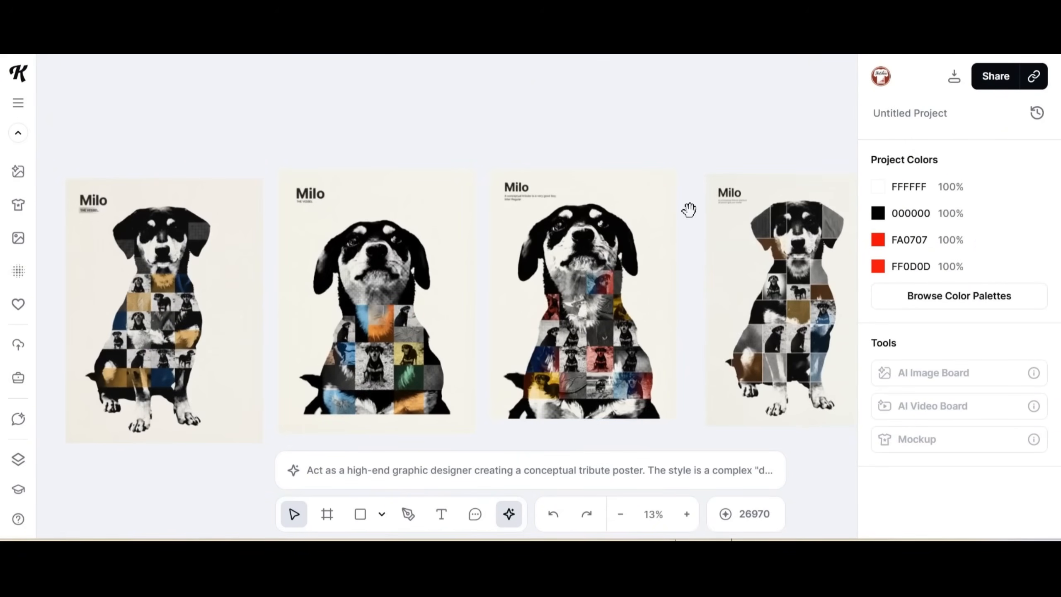
Move the last Milo poster in the row closer to its neighbour and align it with the second poster
{"action": "left_click_drag", "start_coordinate": [656, 208], "coordinate": [595, 202]}
{"action": "left_click_drag", "start_coordinate": [684, 229], "coordinate": [671, 230]}
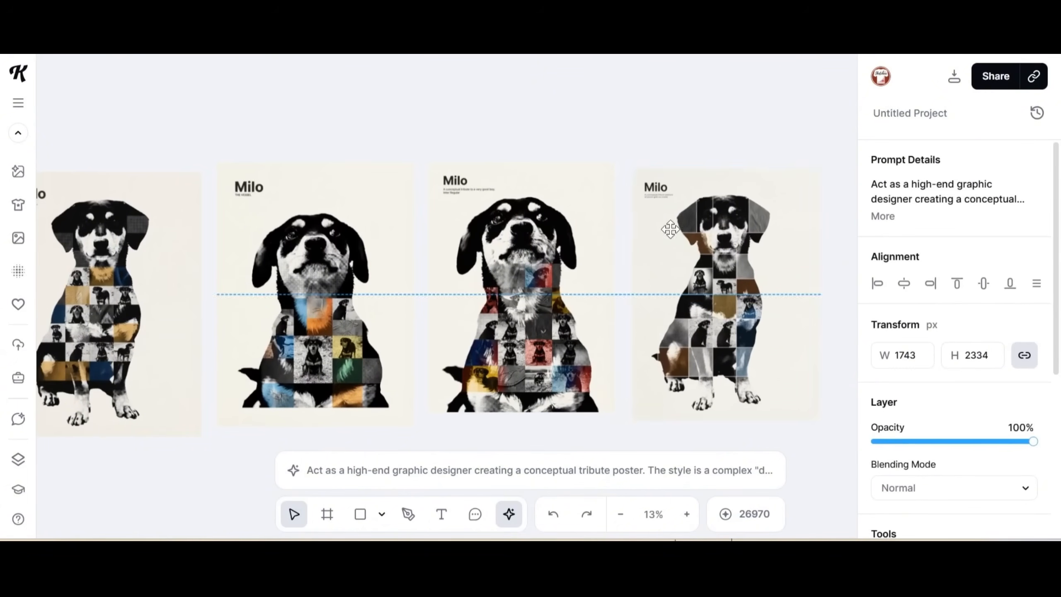
{"action": "left_click_drag", "start_coordinate": [185, 441], "coordinate": [213, 428]}
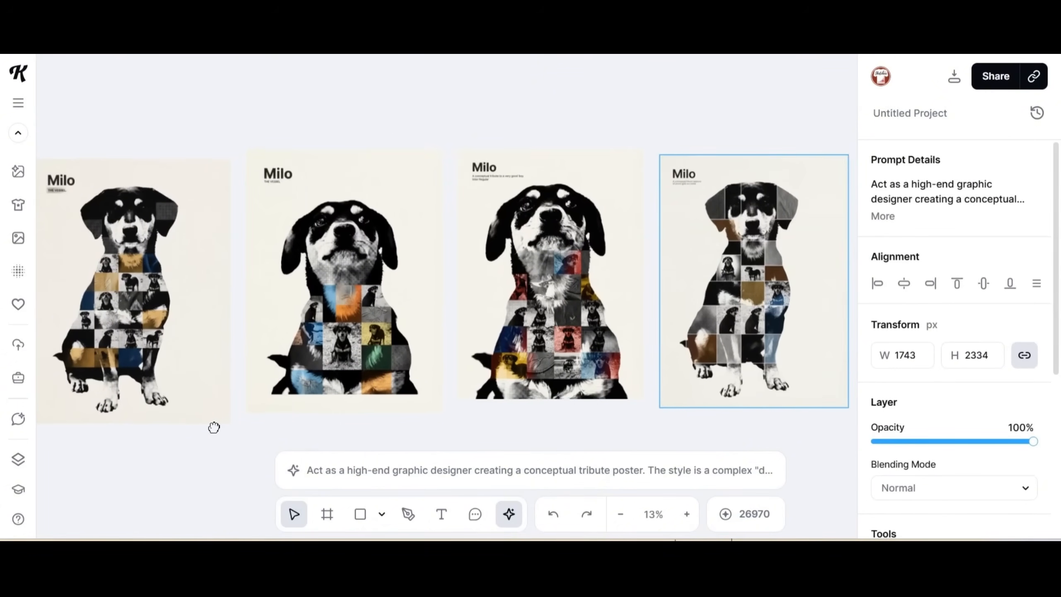
Upscale the third Milo poster, the one with red, blue and yellow cells, and enlarge it to about 2550 × 3415 px
{"action": "left_click", "coordinate": [585, 263]}
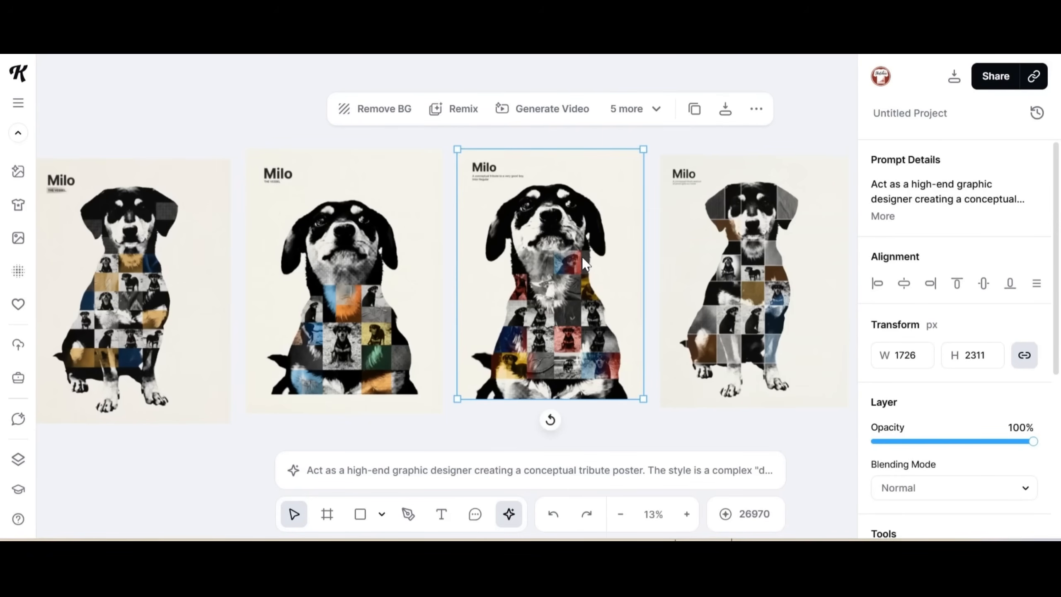
{"action": "left_click", "coordinate": [628, 110]}
{"action": "left_click", "coordinate": [647, 179]}
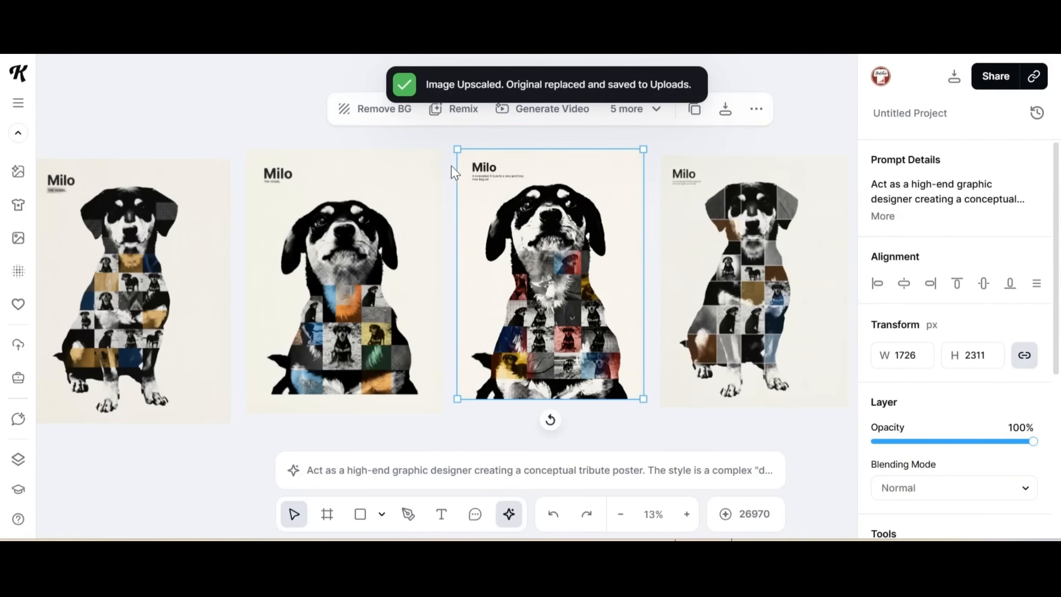
{"action": "left_click_drag", "start_coordinate": [455, 150], "coordinate": [315, 93]}
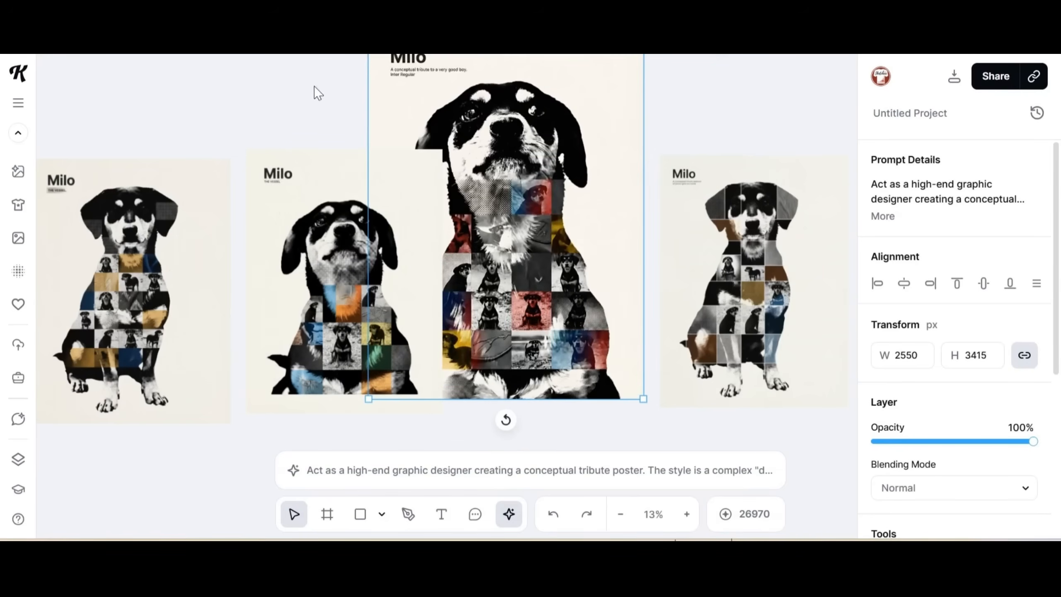
{"action": "left_click_drag", "start_coordinate": [299, 206], "coordinate": [118, 125]}
{"action": "left_click_drag", "start_coordinate": [481, 196], "coordinate": [433, 239]}
{"action": "left_click", "coordinate": [657, 129]}
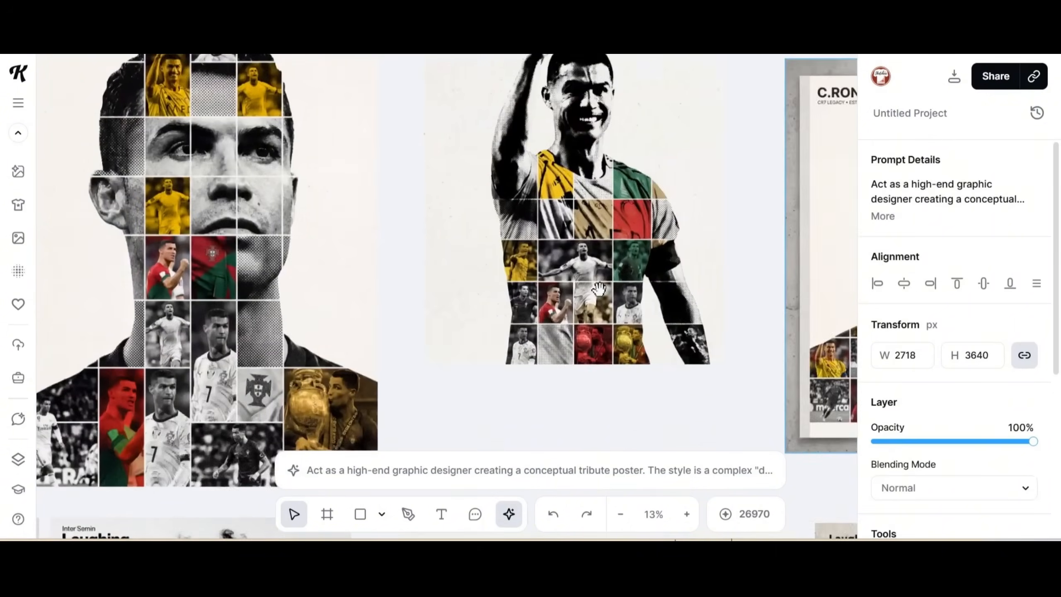
Upscale the Laughing Phil poster subtitled "TRIBUTE TO A MULTIFACETED SPIRIT" and inspect it up close
{"action": "scroll", "coordinate": [449, 329], "scroll_direction": "left", "scroll_amount": 5}
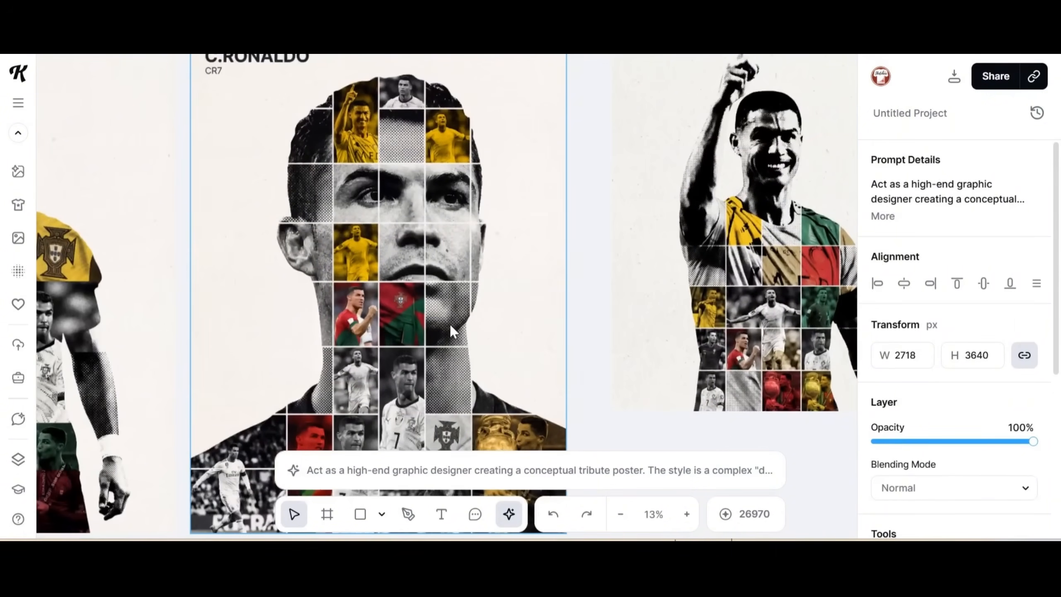
{"action": "left_click", "coordinate": [621, 514]}
{"action": "scroll", "coordinate": [420, 379], "scroll_direction": "left", "scroll_amount": 5}
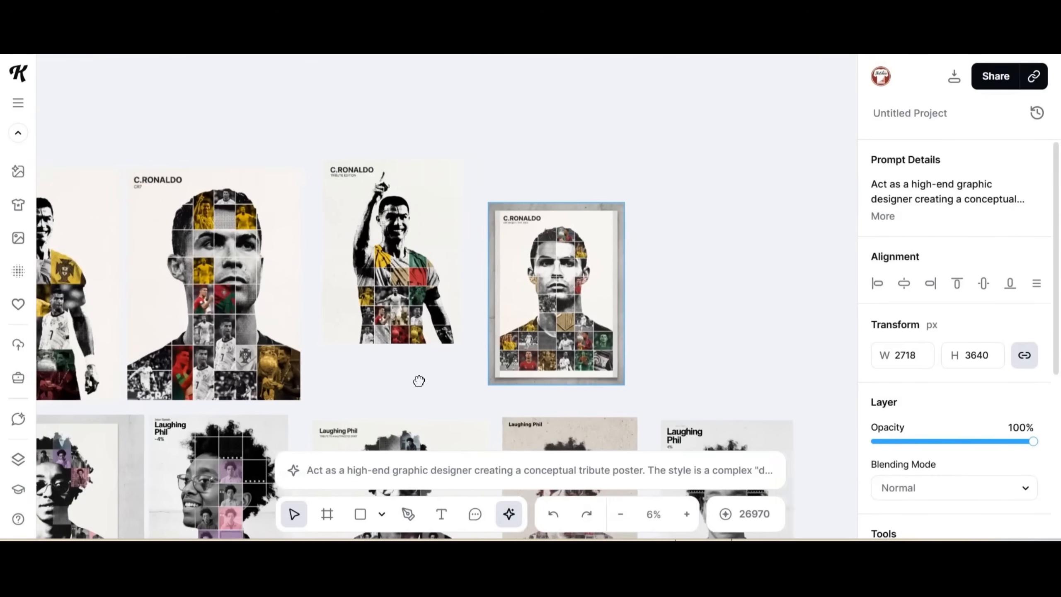
{"action": "scroll", "coordinate": [330, 380], "scroll_direction": "left", "scroll_amount": 3}
{"action": "scroll", "coordinate": [417, 216], "scroll_direction": "down", "scroll_amount": 5}
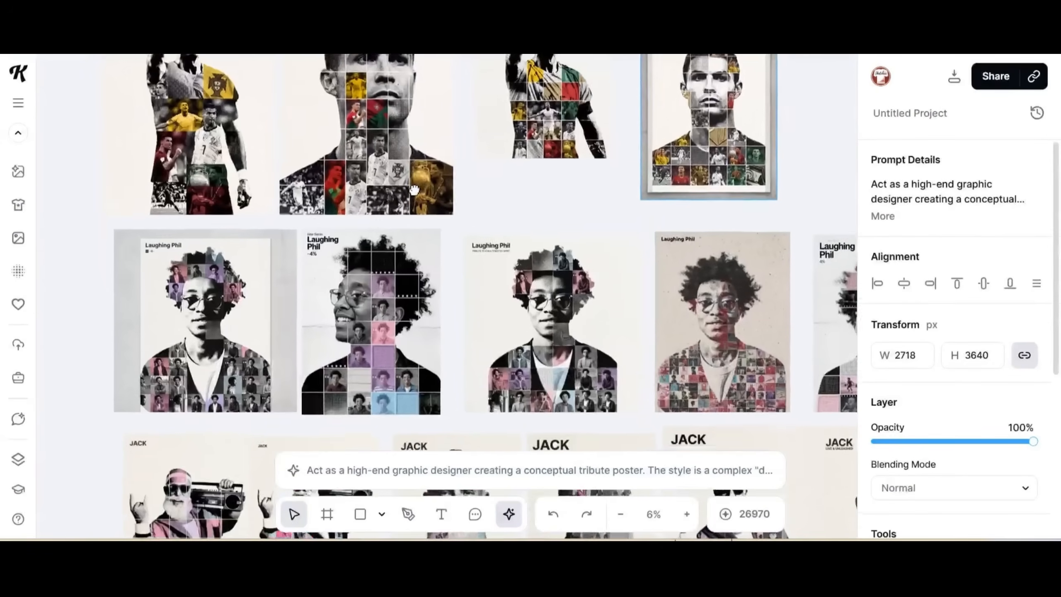
{"action": "left_click", "coordinate": [518, 311]}
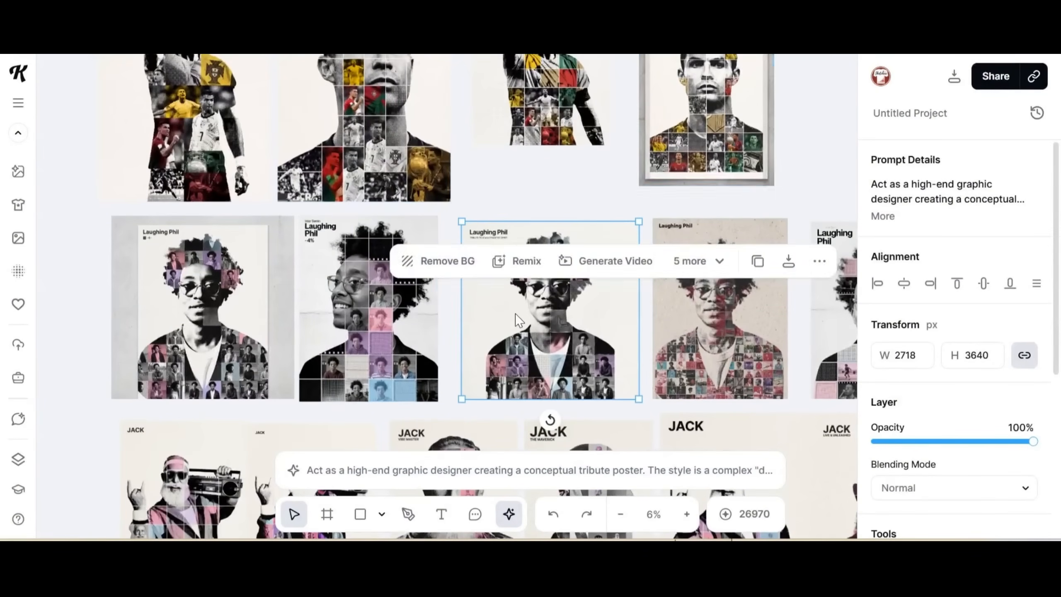
{"action": "left_click", "coordinate": [687, 514]}
{"action": "scroll", "coordinate": [539, 398], "scroll_direction": "up", "scroll_amount": 3}
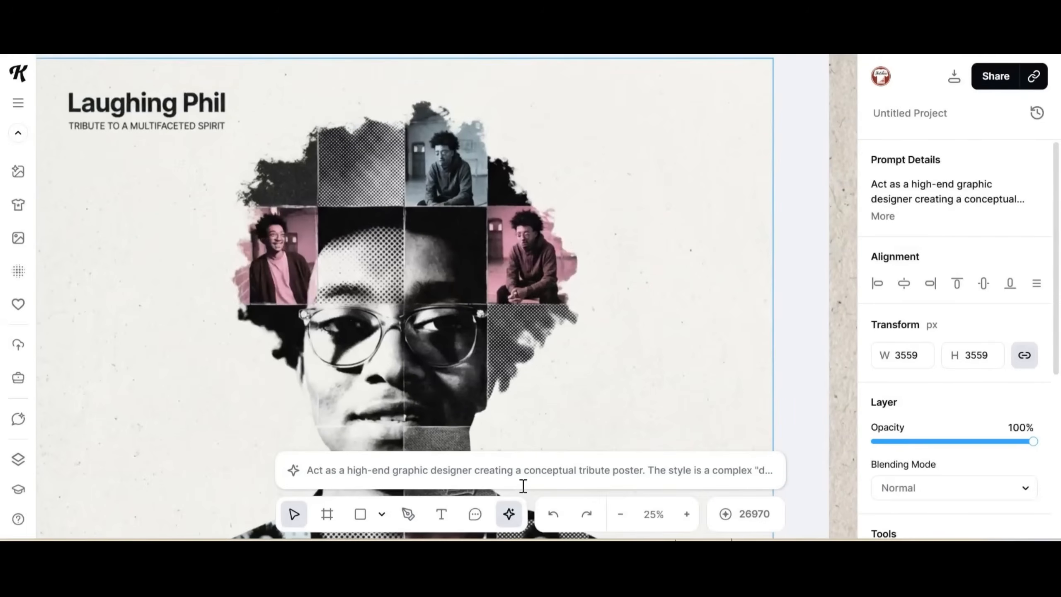
{"action": "left_click", "coordinate": [620, 514]}
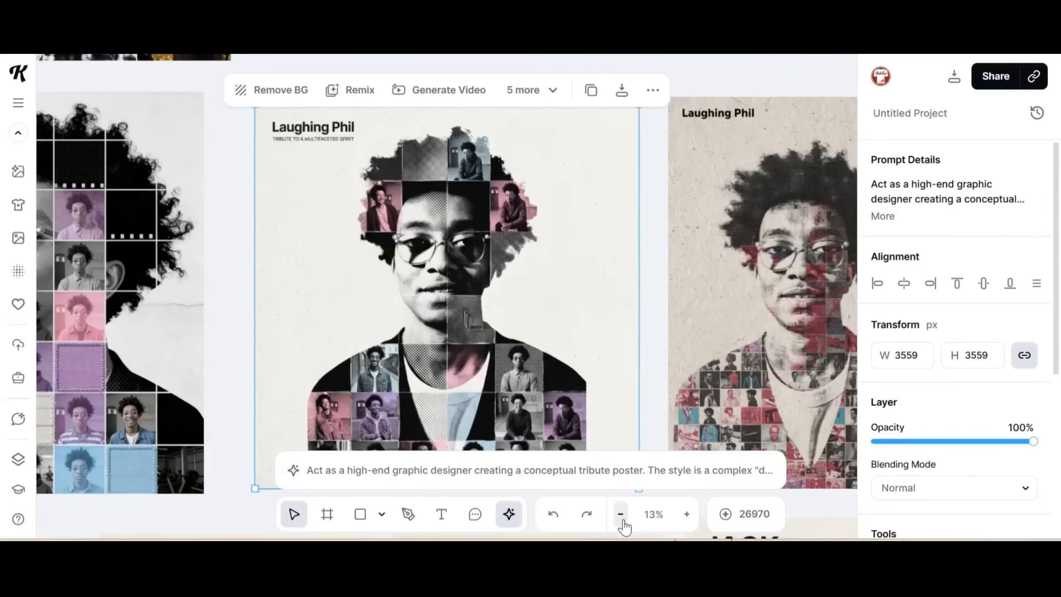
{"action": "left_click", "coordinate": [552, 93]}
{"action": "left_click", "coordinate": [558, 167]}
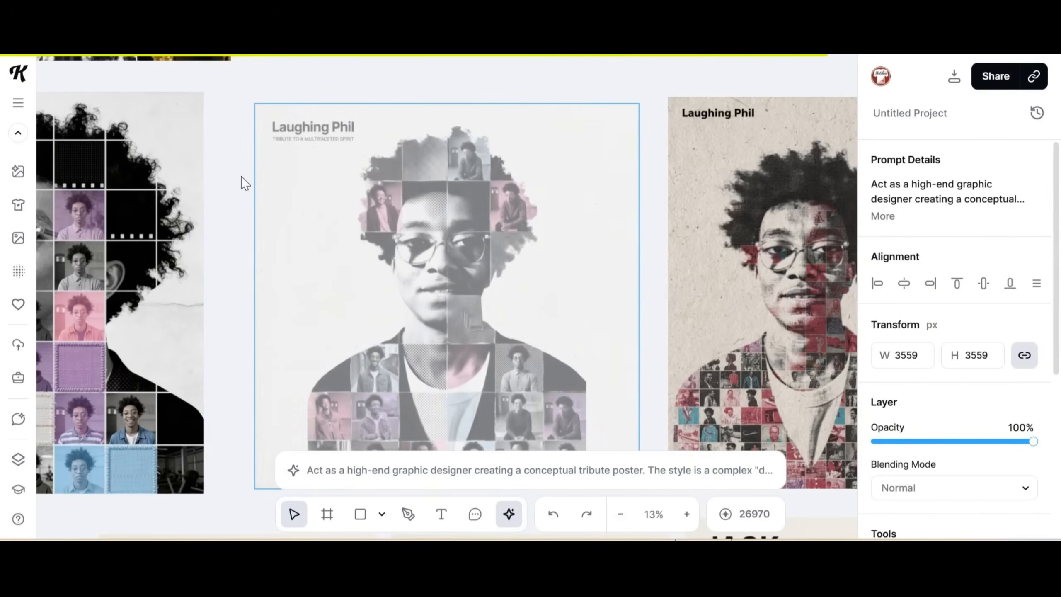
{"action": "left_click", "coordinate": [687, 514]}
{"action": "scroll", "coordinate": [526, 317], "scroll_direction": "up", "scroll_amount": 1}
{"action": "scroll", "coordinate": [526, 316], "scroll_direction": "down", "scroll_amount": 6}
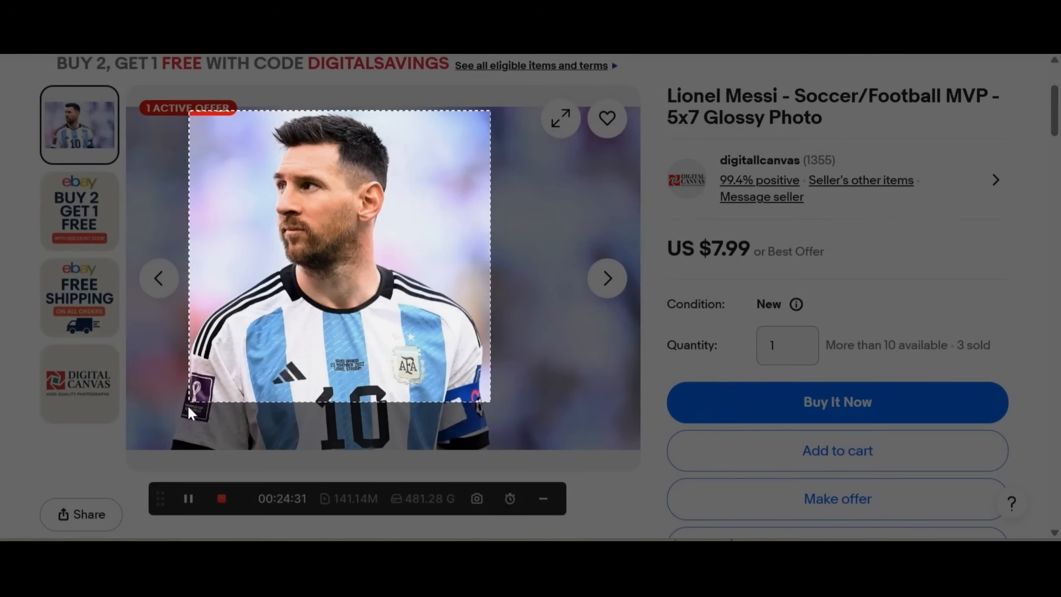
Capture the Lionel Messi photo from the eBay listing with Snipping Tool and copy the capture
{"action": "left_click_drag", "start_coordinate": [187, 405], "coordinate": [178, 442]}
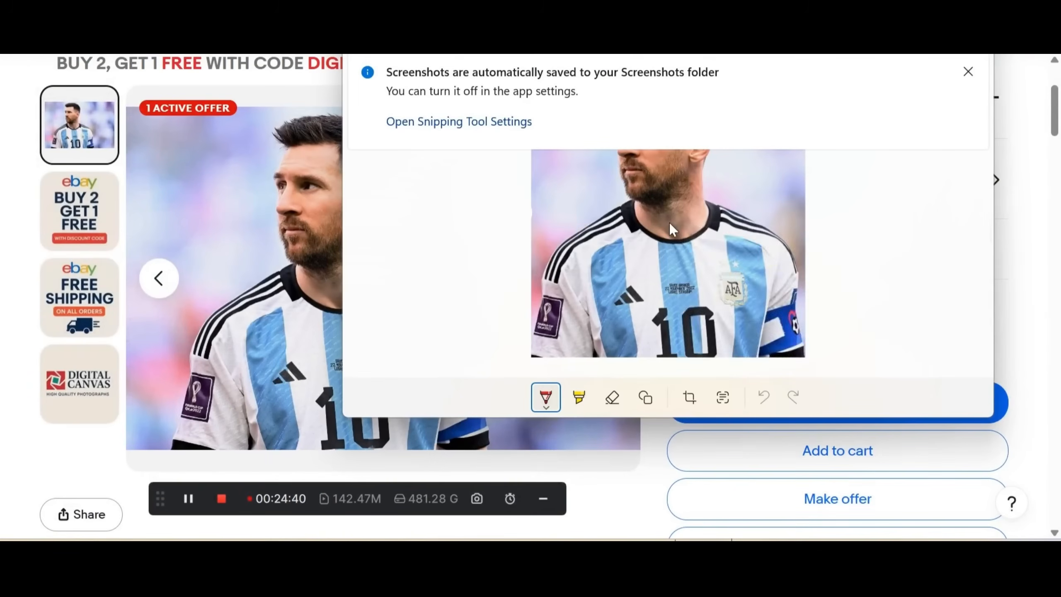
{"action": "right_click", "coordinate": [669, 222]}
{"action": "left_click", "coordinate": [728, 277]}
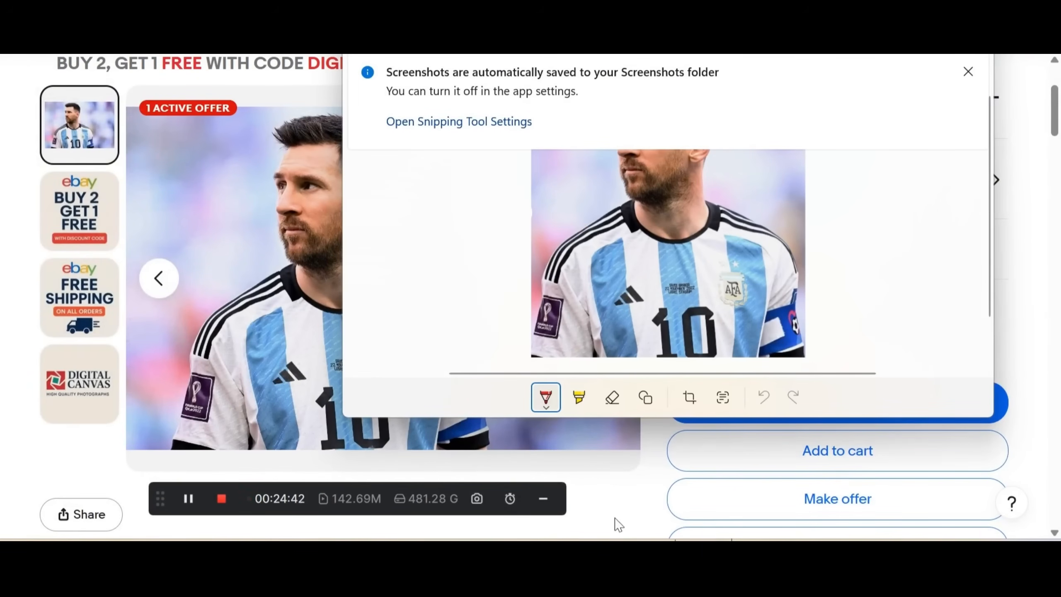
{"action": "mouse_move", "coordinate": [617, 525]}
{"action": "left_click", "coordinate": [627, 502]}
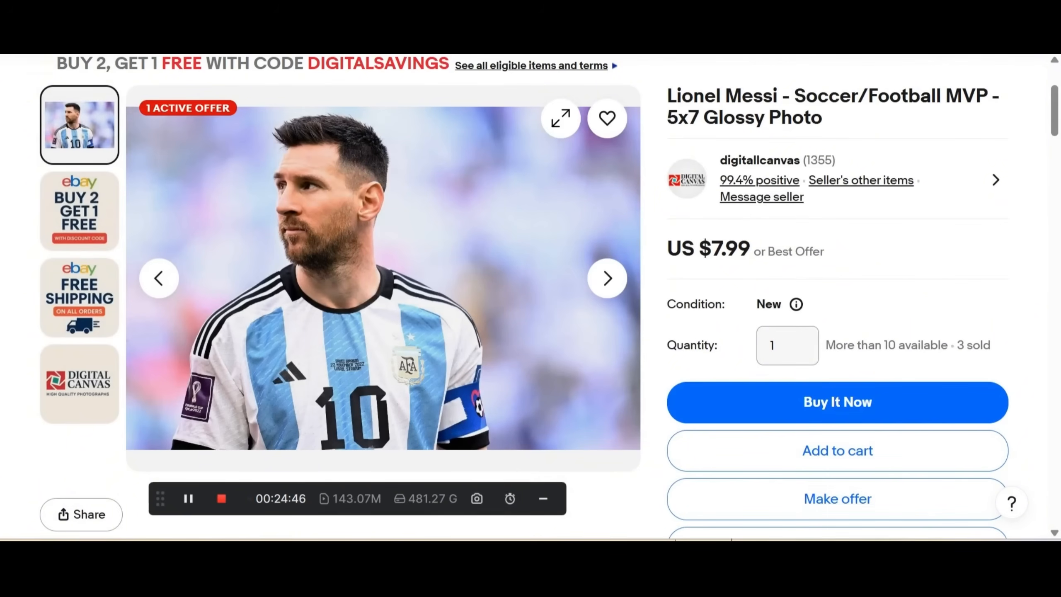
Switch back to Kittl, place the copied Messi photo below the JACK posters, and set it as the Remix Image source
{"action": "key", "text": "ctrl+Tab"}
{"action": "key", "text": "ctrl+Tab"}
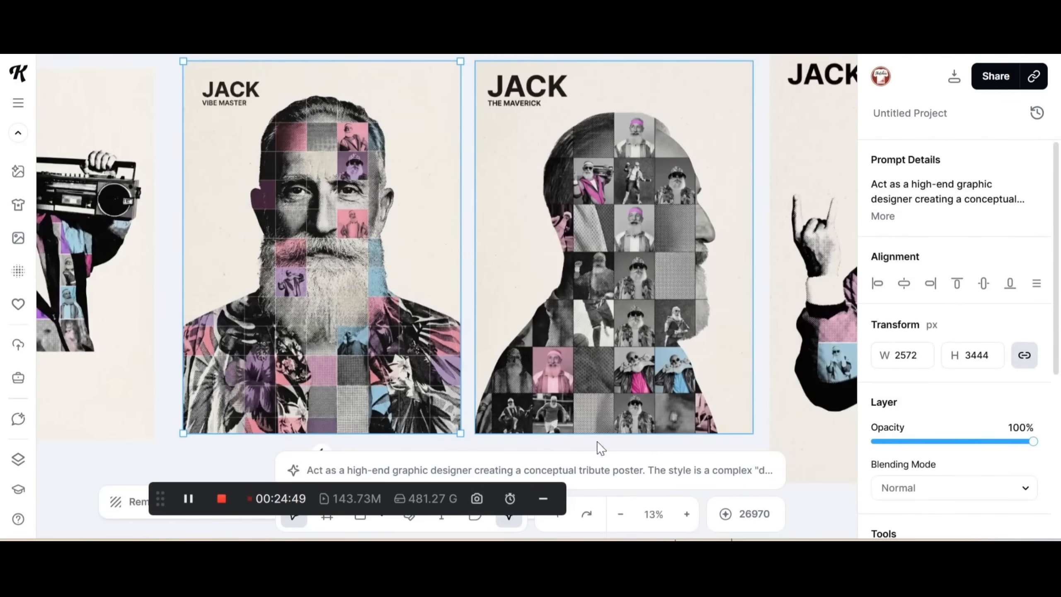
{"action": "scroll", "coordinate": [800, 489], "scroll_direction": "down", "scroll_amount": 5}
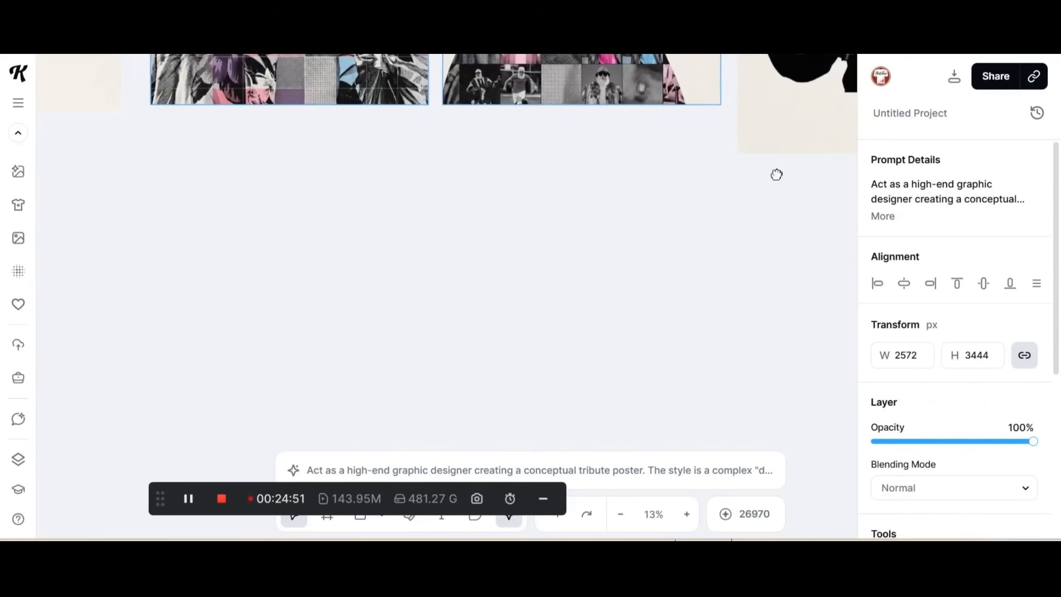
{"action": "left_click", "coordinate": [511, 469]}
{"action": "left_click", "coordinate": [328, 279]}
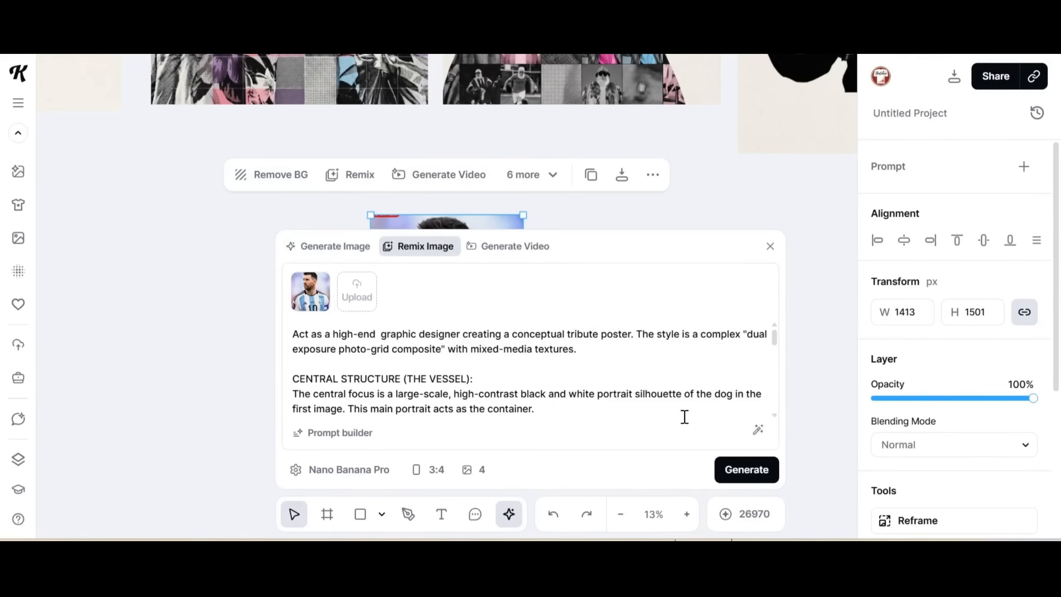
In the prompt's grid fill section, replace "attached images" with "person's career" as the source of the action shots
{"action": "scroll", "coordinate": [710, 397], "scroll_direction": "down", "scroll_amount": 3}
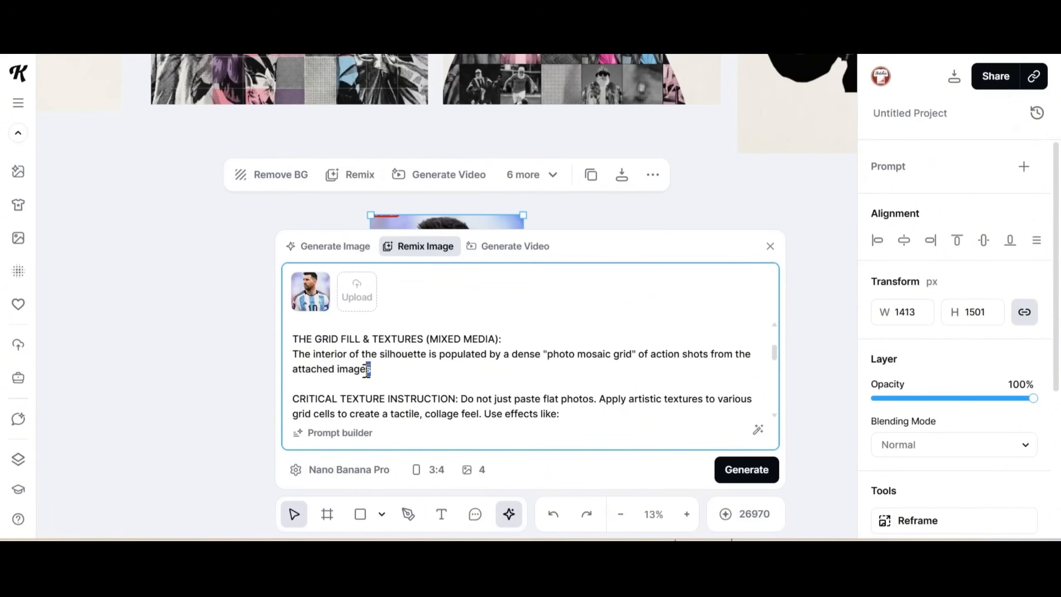
{"action": "left_click_drag", "start_coordinate": [366, 369], "coordinate": [299, 371]}
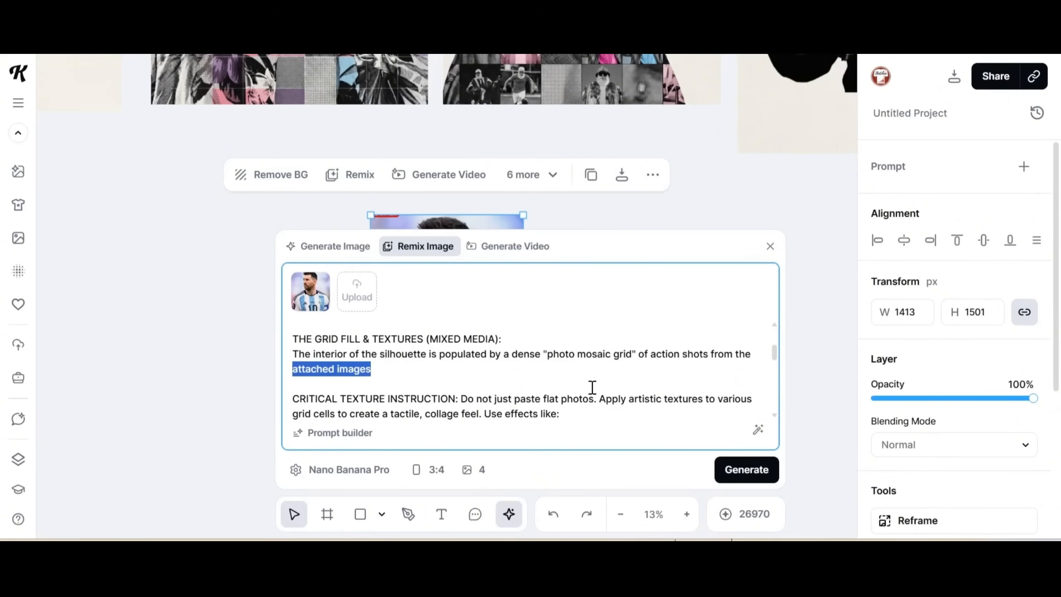
{"action": "type", "text": "person's career"}
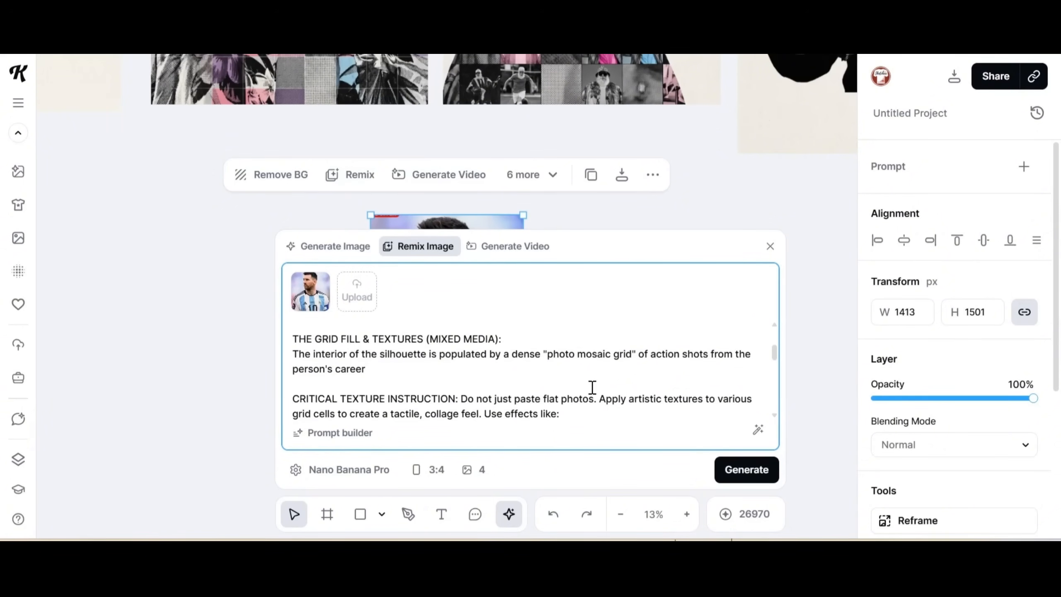
In the prompt's color strategy, set the selective color overlays to "related to the main image colors"
{"action": "scroll", "coordinate": [603, 354], "scroll_direction": "up", "scroll_amount": 10}
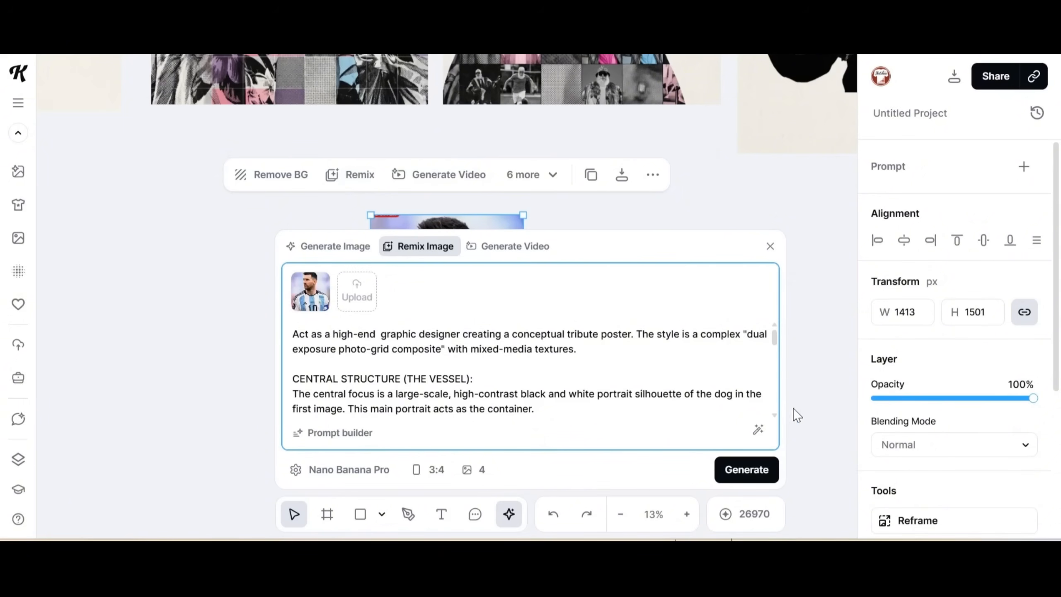
{"action": "scroll", "coordinate": [777, 420], "scroll_direction": "down", "scroll_amount": 5}
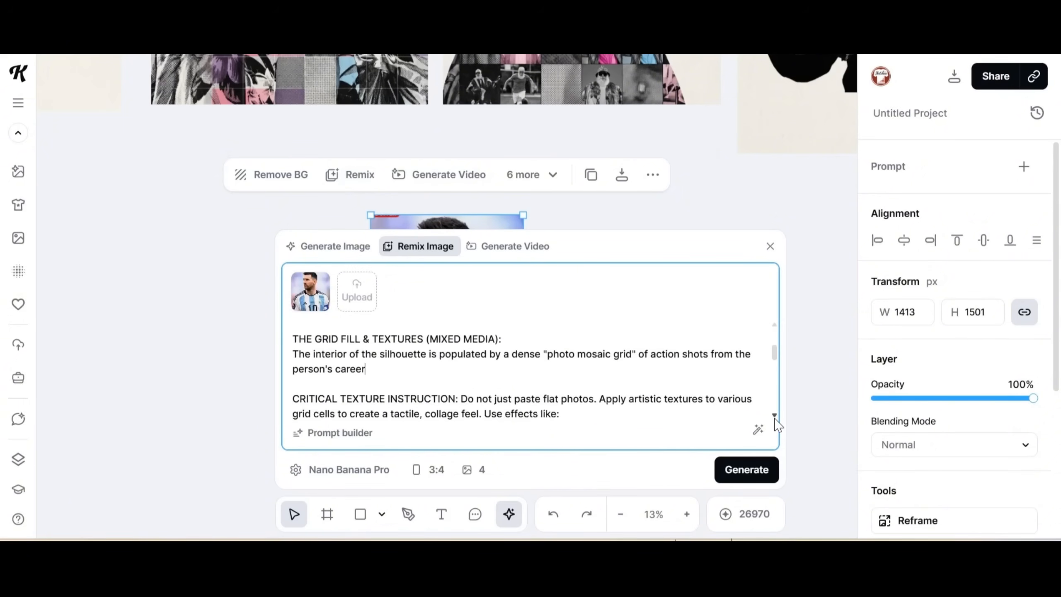
{"action": "scroll", "coordinate": [777, 425], "scroll_direction": "down", "scroll_amount": 4}
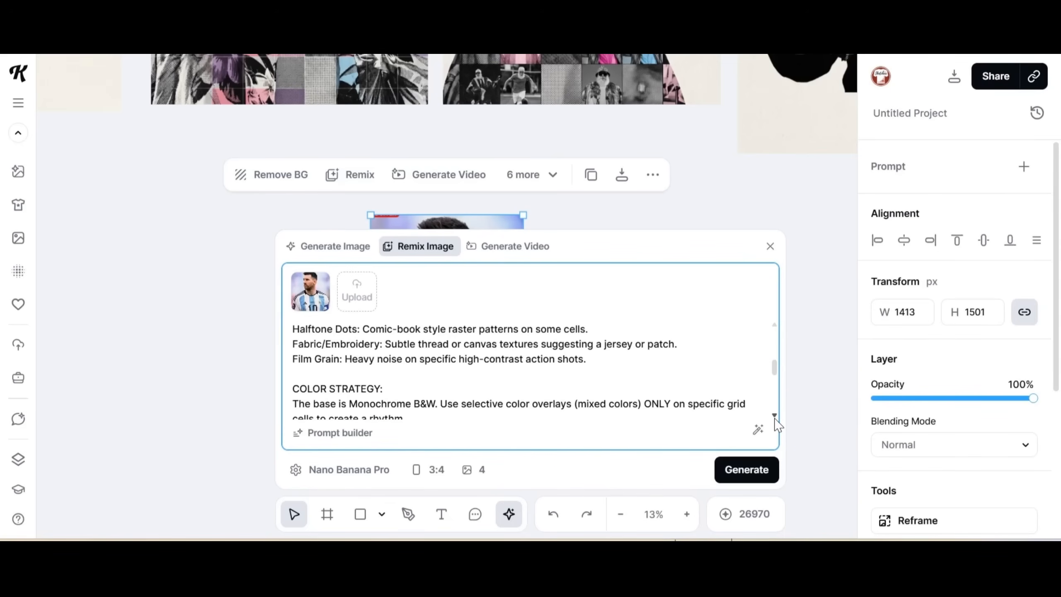
{"action": "left_click_drag", "start_coordinate": [638, 406], "coordinate": [579, 404]}
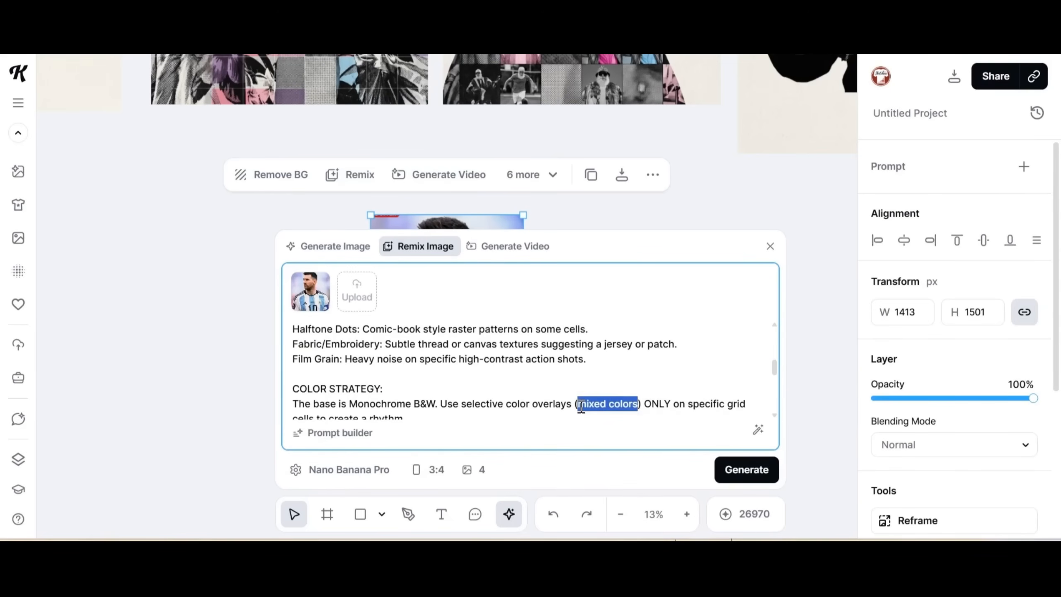
{"action": "type", "text": "related to the main image colors"}
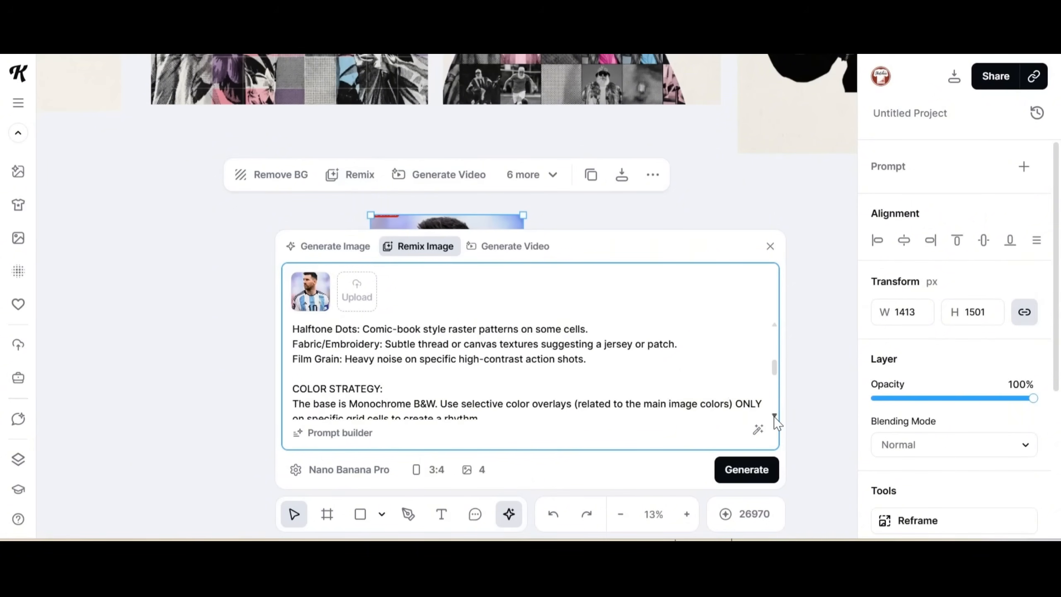
Set the top-left name in the prompt's typography section to "THE GOAT"
{"action": "scroll", "coordinate": [776, 425], "scroll_direction": "down", "scroll_amount": 10}
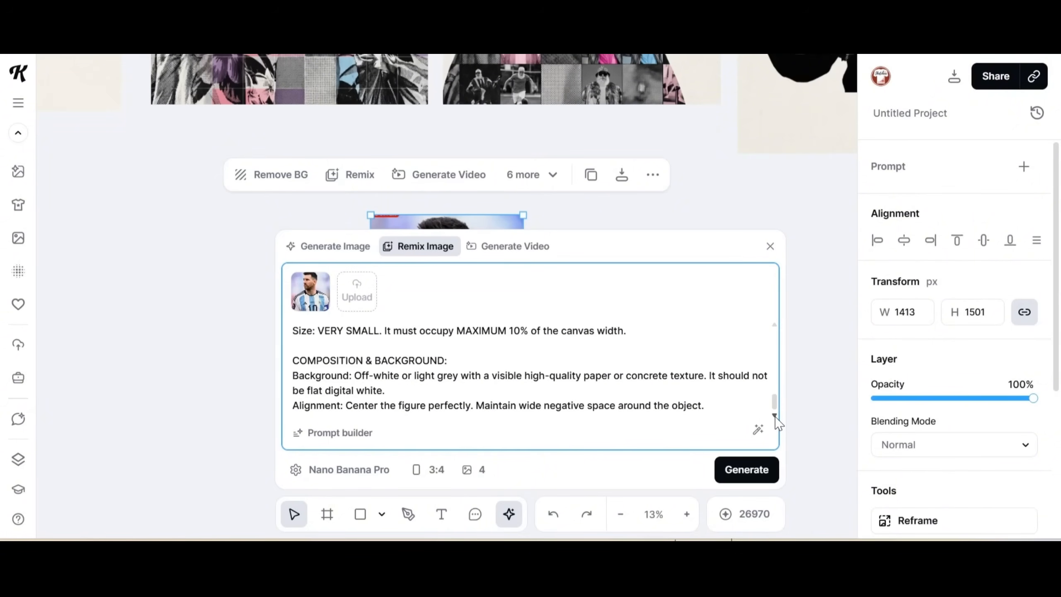
{"action": "scroll", "coordinate": [775, 330], "scroll_direction": "up", "scroll_amount": 4}
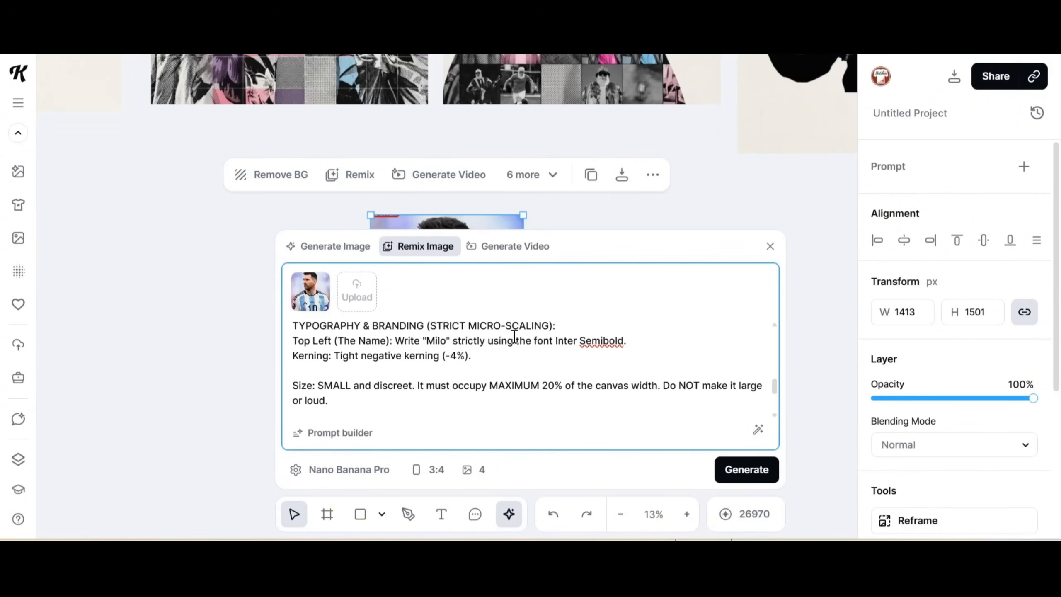
{"action": "type", "text": "THE GOAT"}
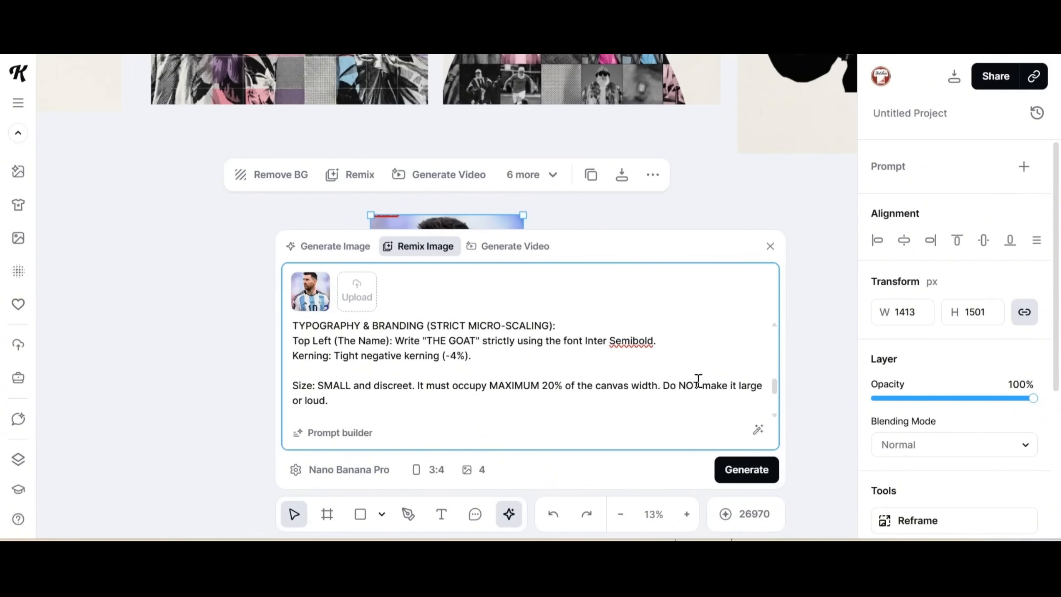
Generate two batches of four "THE GOAT" posters from the Messi photo with Nano Banana Pro at 3:4
{"action": "scroll", "coordinate": [698, 380], "scroll_direction": "down", "scroll_amount": 4}
{"action": "left_click", "coordinate": [756, 476]}
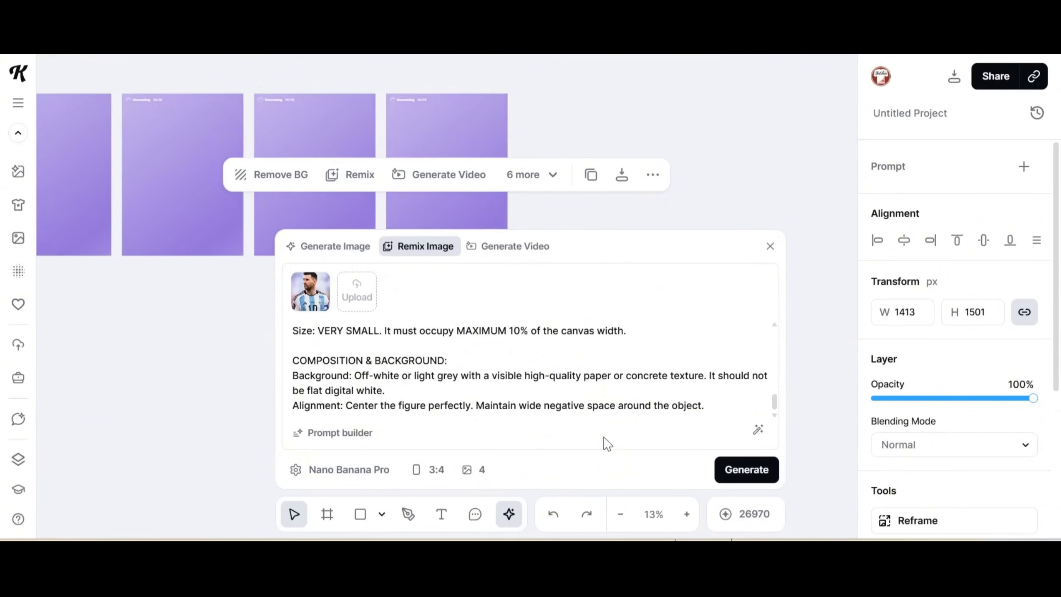
{"action": "left_click", "coordinate": [359, 469]}
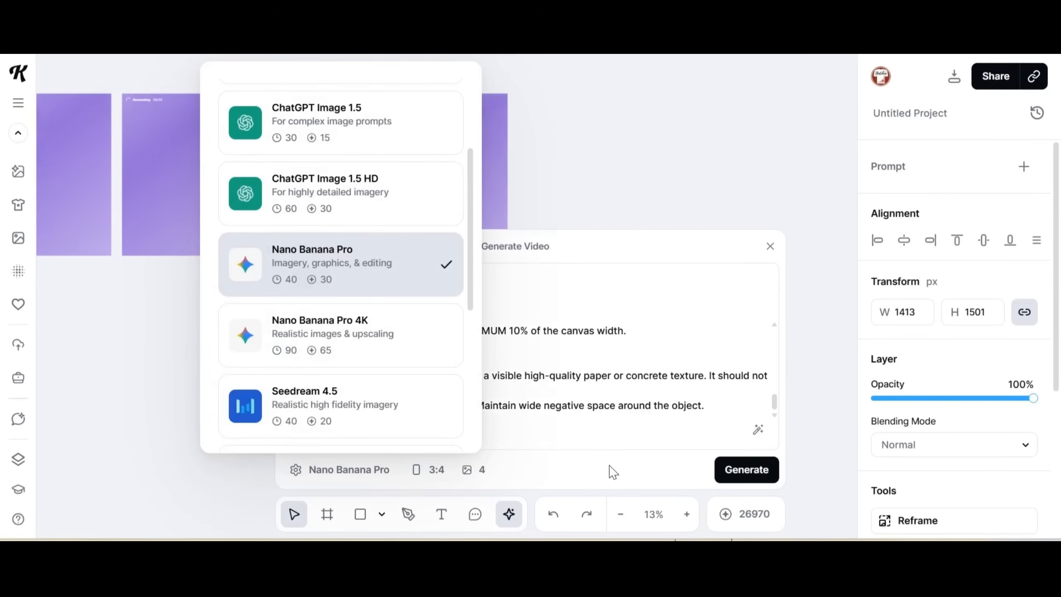
{"action": "left_click", "coordinate": [756, 474]}
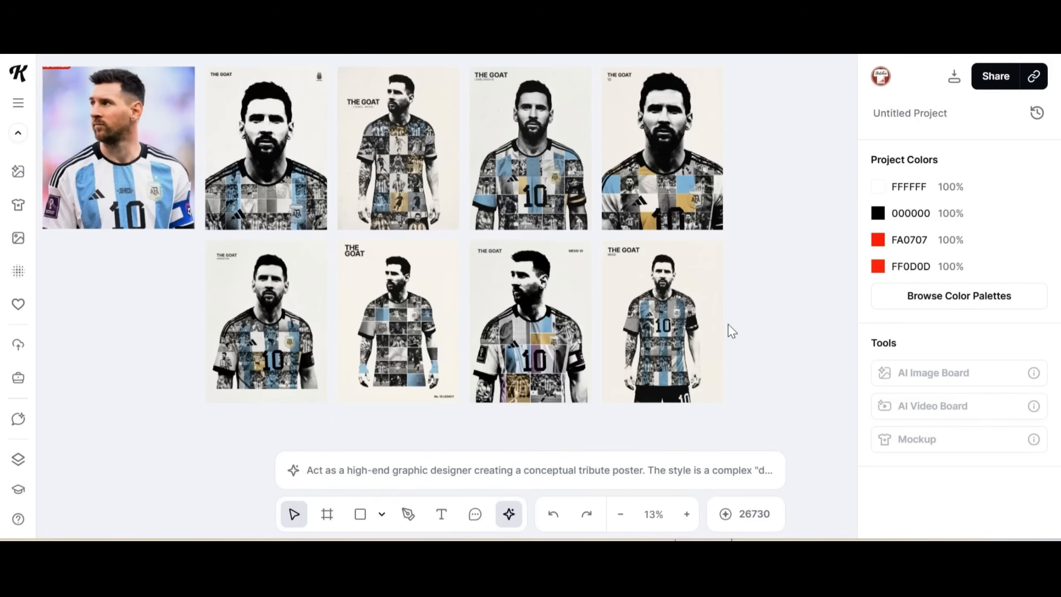
Examine the generated Messi posters up close, comparing their mosaic grids, color overlays and titles across both rows
{"action": "left_click", "coordinate": [687, 514]}
{"action": "scroll", "coordinate": [699, 408], "scroll_direction": "down", "scroll_amount": 3}
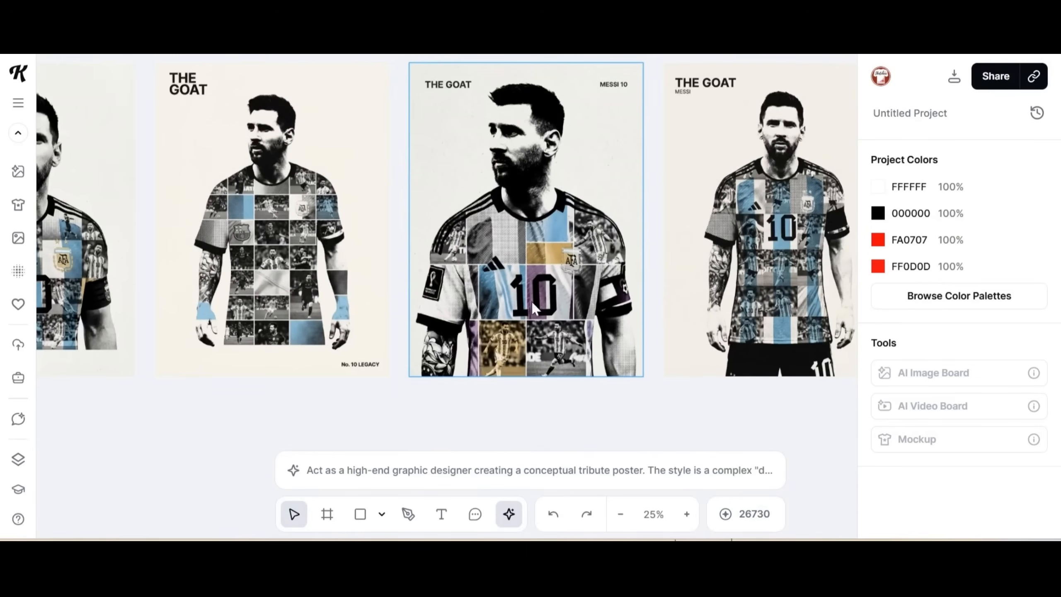
{"action": "mouse_move", "coordinate": [339, 165]}
{"action": "left_mouse_down"}
{"action": "mouse_move", "coordinate": [498, 257]}
{"action": "mouse_move", "coordinate": [557, 317]}
{"action": "mouse_move", "coordinate": [564, 456]}
{"action": "left_mouse_up"}
{"action": "left_click_drag", "start_coordinate": [633, 204], "coordinate": [517, 265]}
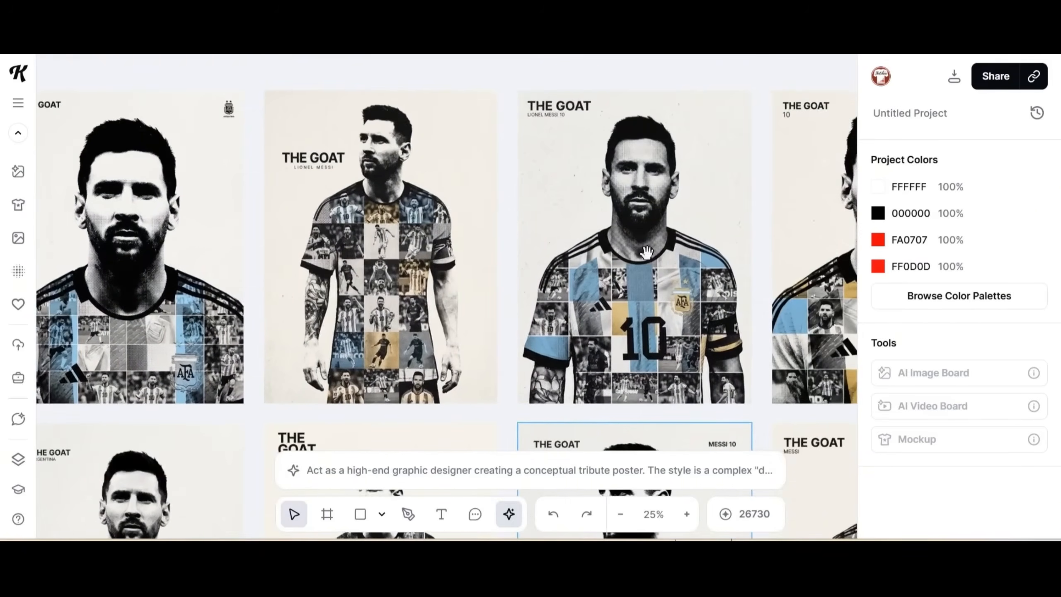
{"action": "left_click_drag", "start_coordinate": [685, 251], "coordinate": [454, 242]}
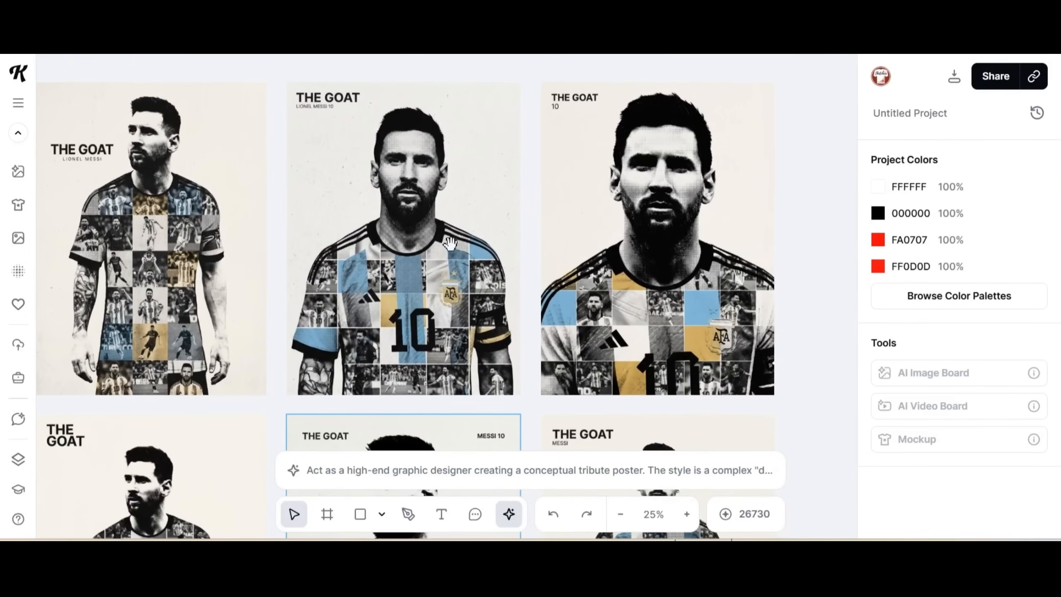
{"action": "left_click_drag", "start_coordinate": [382, 283], "coordinate": [687, 266]}
{"action": "left_click_drag", "start_coordinate": [753, 419], "coordinate": [542, 104]}
Upscale the side-facing "THE GOAT" poster labelled MESSI 10 and enlarge it to about 1288 × 1725 px
{"action": "left_click", "coordinate": [557, 234]}
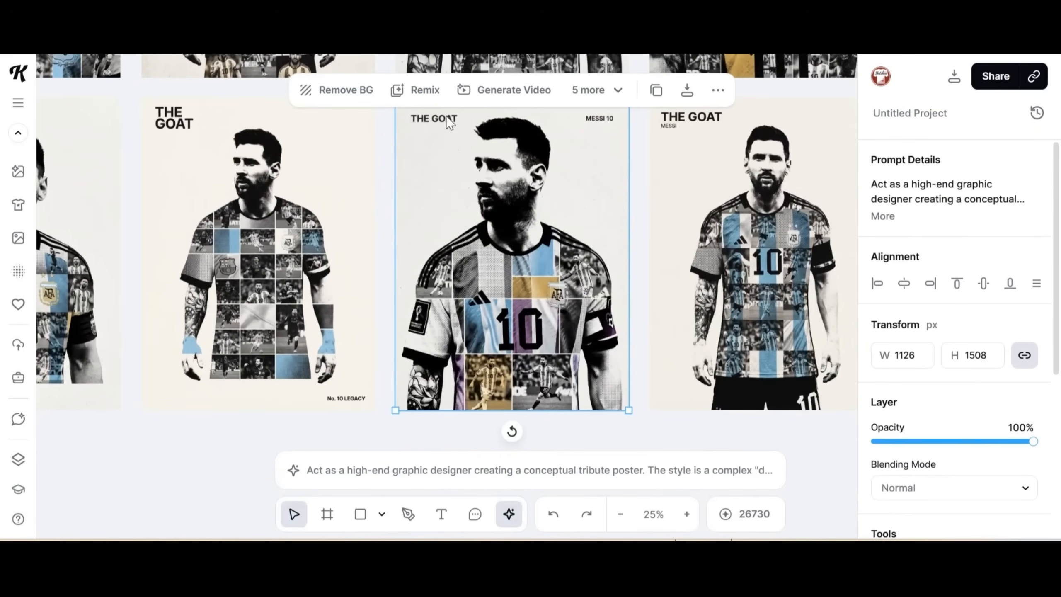
{"action": "left_click", "coordinate": [598, 90]}
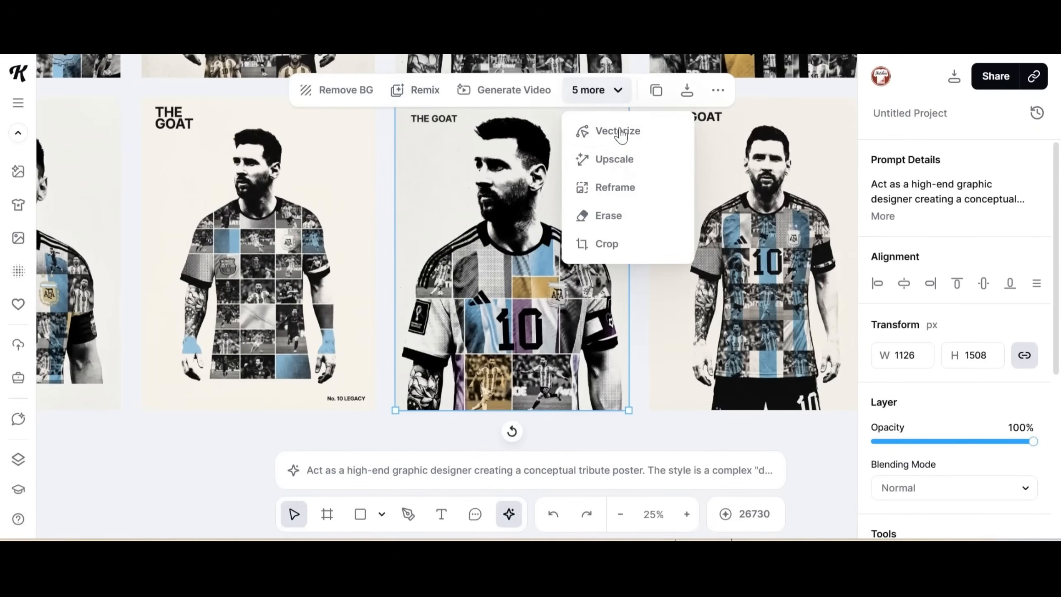
{"action": "left_click", "coordinate": [636, 166]}
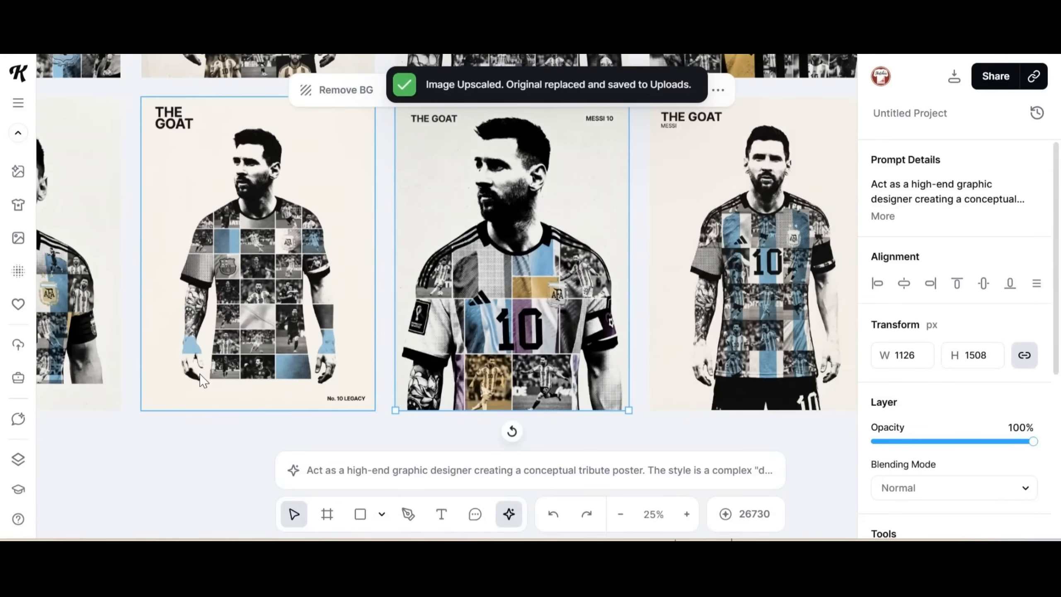
{"action": "left_click_drag", "start_coordinate": [634, 412], "coordinate": [671, 451]}
{"action": "left_click_drag", "start_coordinate": [607, 397], "coordinate": [606, 383]}
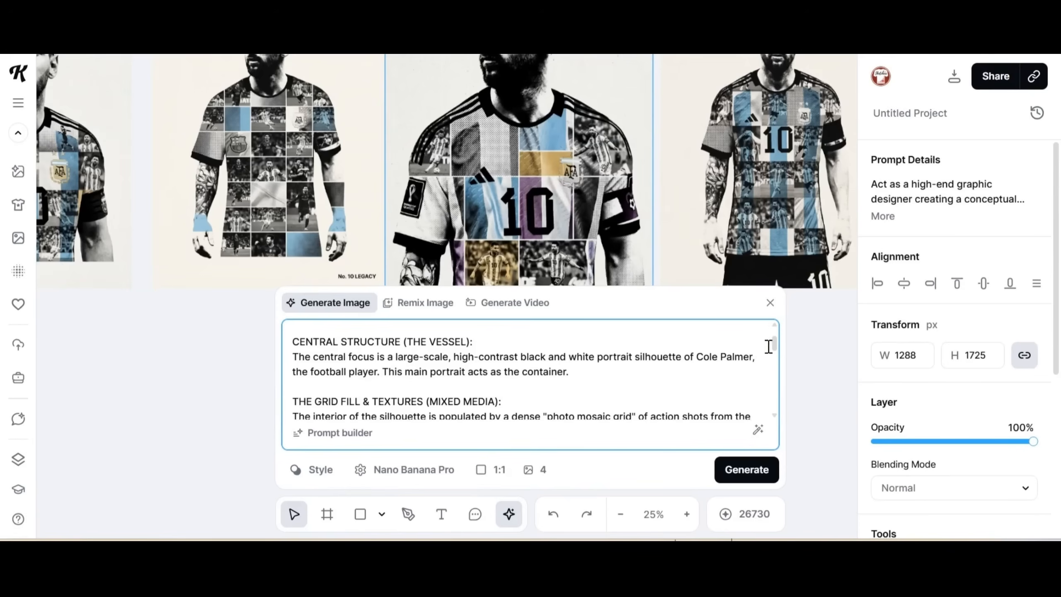
In the Cole Palmer prompt's color strategy, relate the selective color overlays to the player instead of the main image colors
{"action": "scroll", "coordinate": [747, 385], "scroll_direction": "down", "scroll_amount": 1}
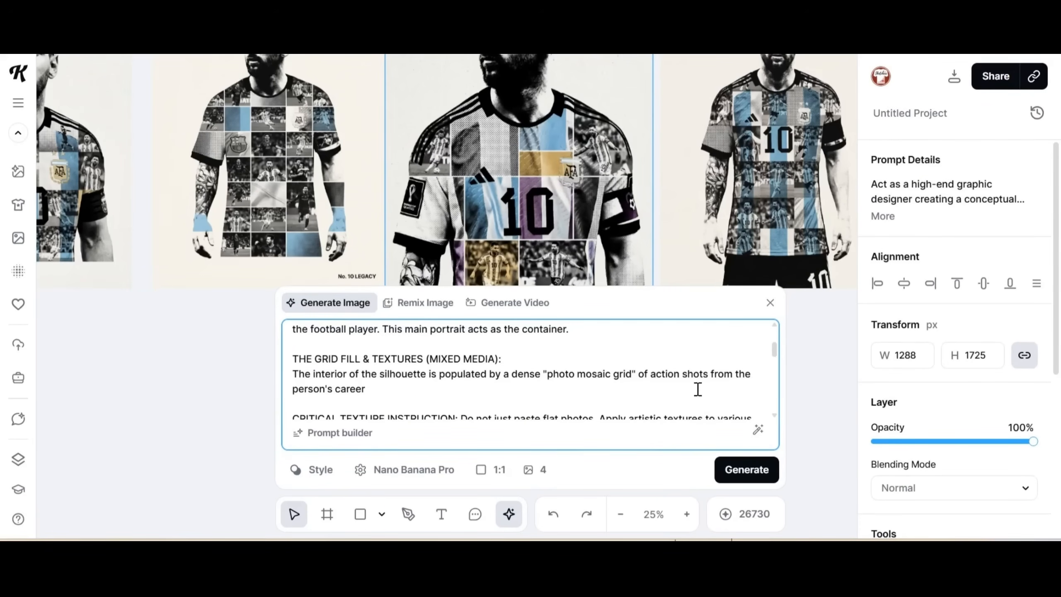
{"action": "scroll", "coordinate": [698, 389], "scroll_direction": "down", "scroll_amount": 2}
{"action": "scroll", "coordinate": [701, 385], "scroll_direction": "up", "scroll_amount": 2}
{"action": "scroll", "coordinate": [698, 387], "scroll_direction": "down", "scroll_amount": 4}
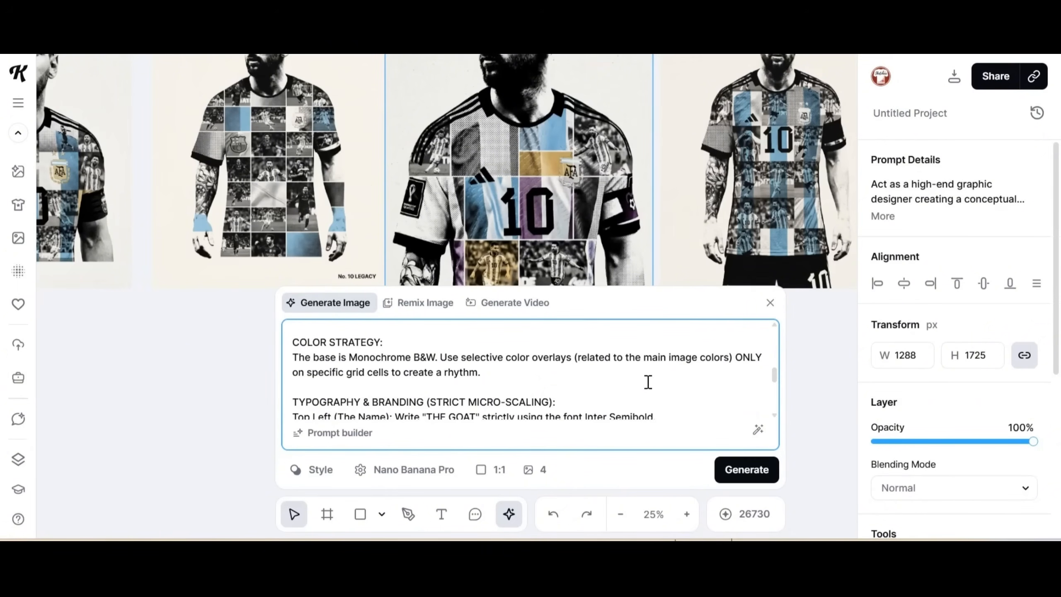
{"action": "left_click_drag", "start_coordinate": [730, 360], "coordinate": [631, 363]}
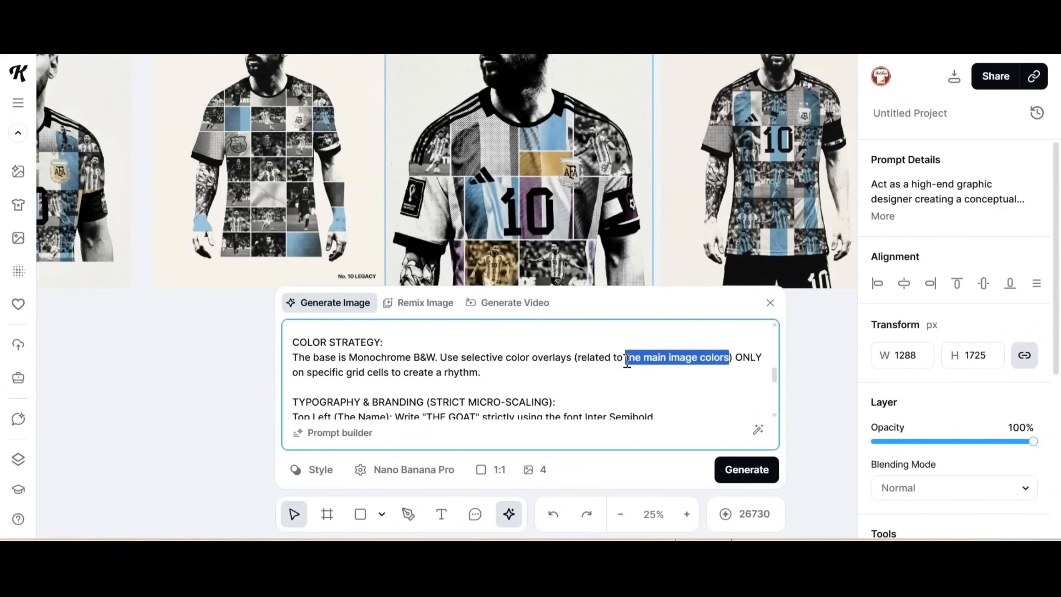
{"action": "type", "text": "he play"}
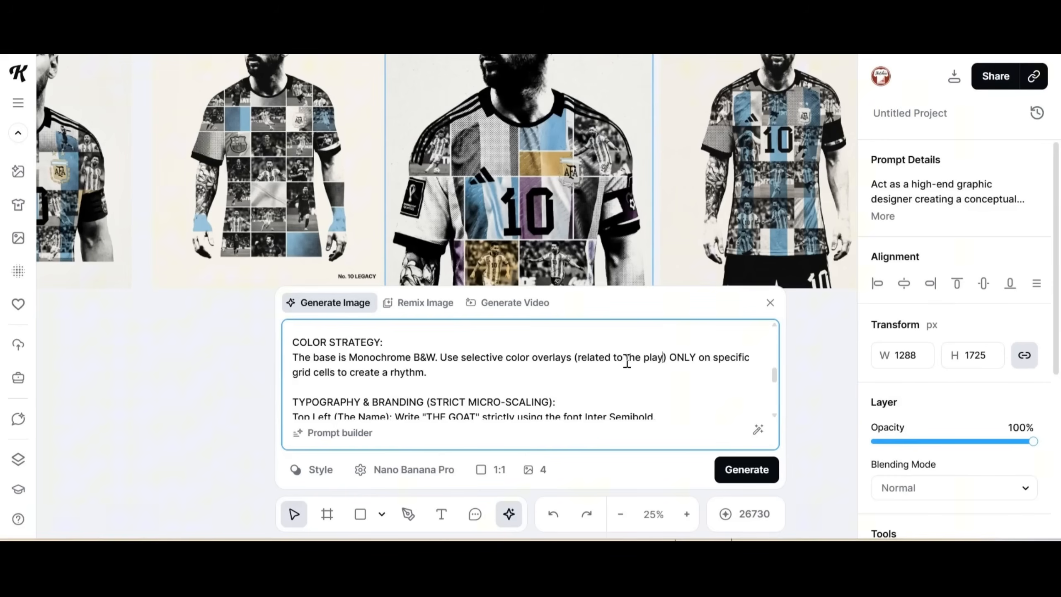
Set the aspect ratio for the Cole Palmer image generation to 3:4
{"action": "scroll", "coordinate": [585, 405], "scroll_direction": "down", "scroll_amount": 3}
{"action": "left_click", "coordinate": [481, 469]}
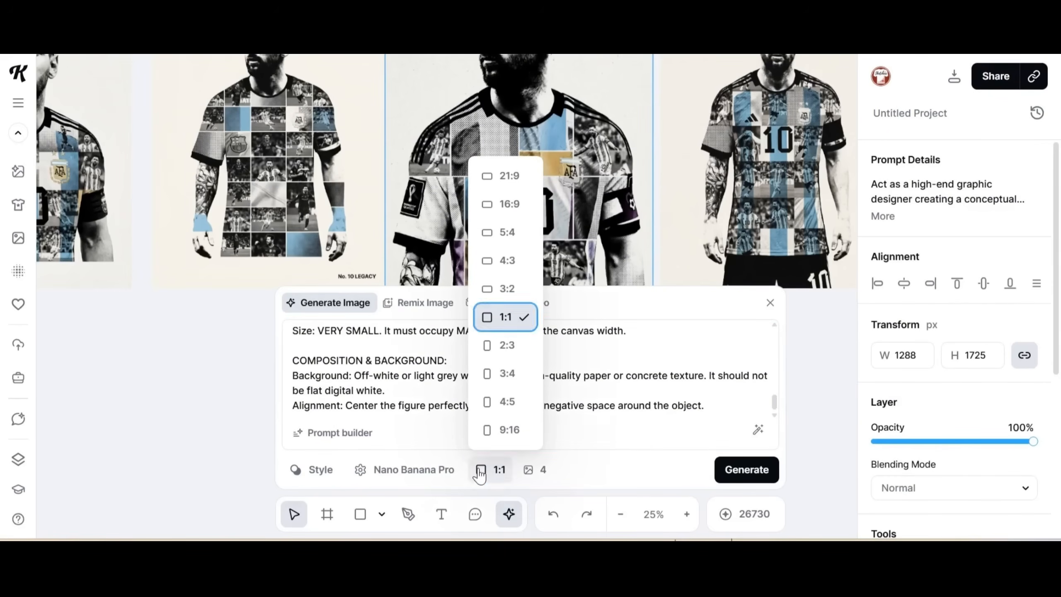
{"action": "left_click", "coordinate": [506, 373]}
Add "sports" before "graphic designer" in the prompt's opening line and generate the Cole Palmer posters
{"action": "scroll", "coordinate": [710, 406], "scroll_direction": "up", "scroll_amount": 5}
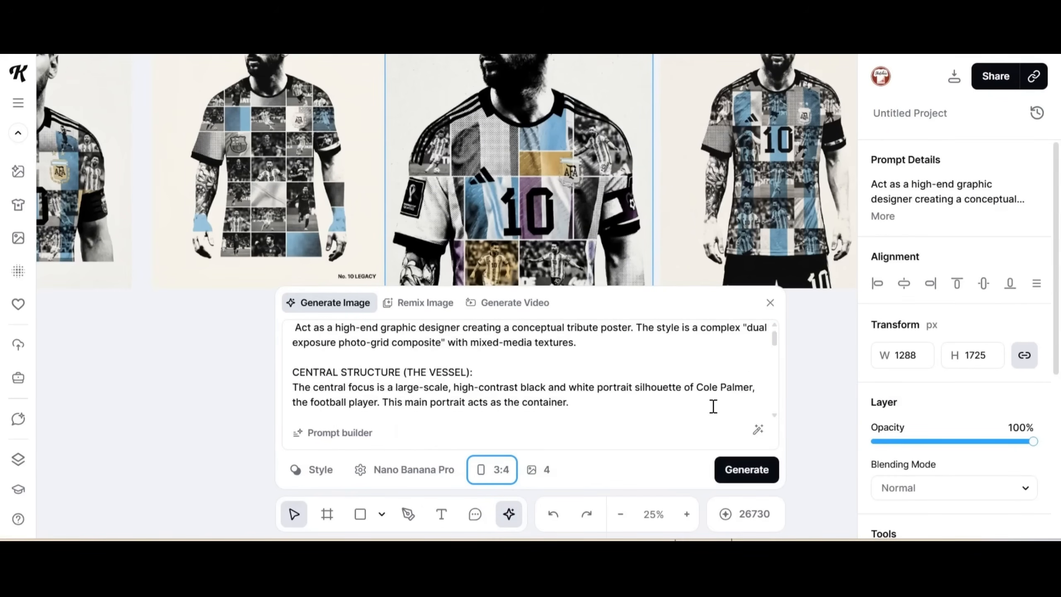
{"action": "left_click", "coordinate": [298, 342]}
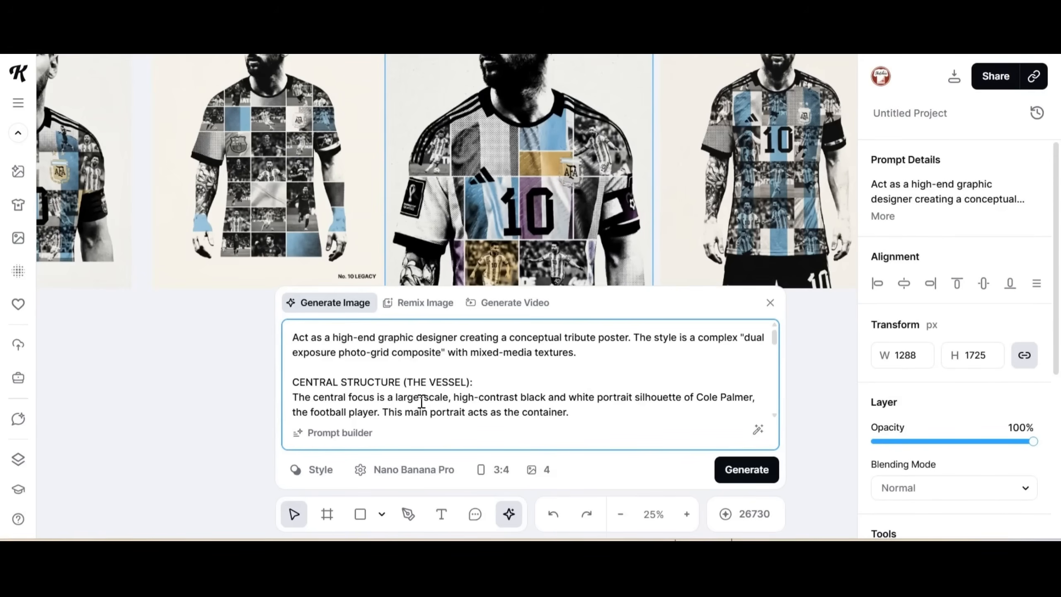
{"action": "type", "text": "sports"}
{"action": "key", "text": "ctrl+Return"}
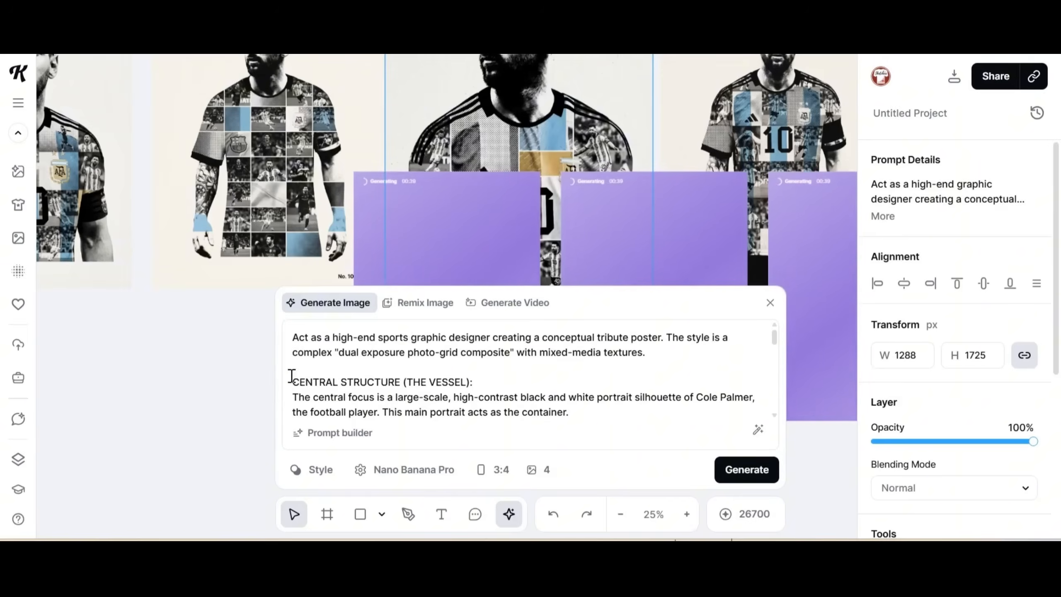
Move the four generating image placeholders into a row on the empty canvas below the Messi posters
{"action": "left_click", "coordinate": [214, 376]}
{"action": "left_click_drag", "start_coordinate": [213, 376], "coordinate": [15, 213]}
{"action": "left_click_drag", "start_coordinate": [259, 215], "coordinate": [203, 407]}
{"action": "left_click_drag", "start_coordinate": [501, 231], "coordinate": [447, 422]}
{"action": "left_click_drag", "start_coordinate": [627, 247], "coordinate": [582, 422]}
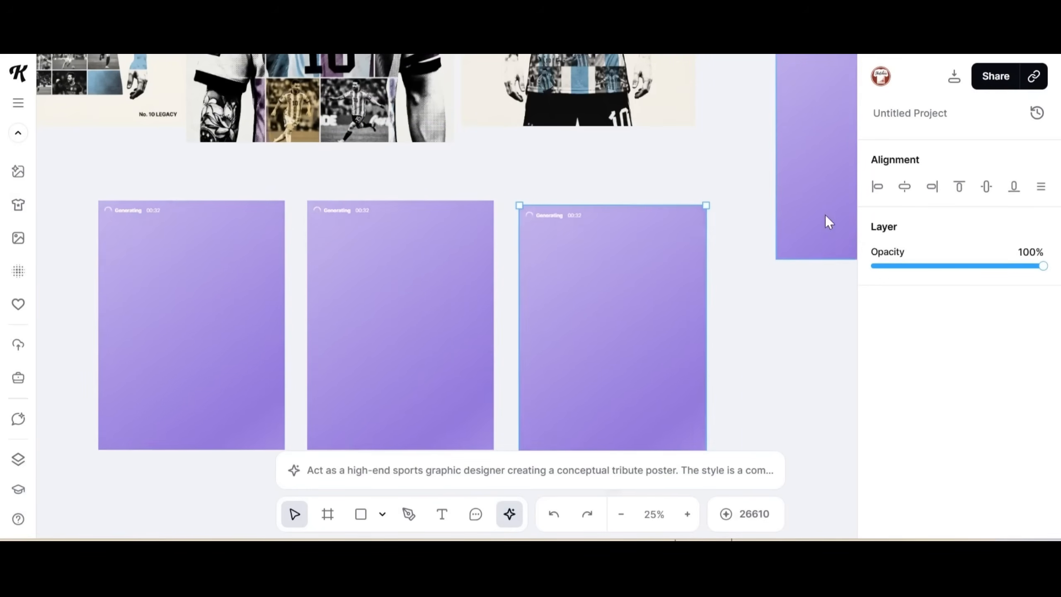
{"action": "left_click_drag", "start_coordinate": [826, 221], "coordinate": [795, 407]}
Examine the upper row of "THE Magician" Cole Palmer posters up close, checking the mosaic cells, titles and color accents
{"action": "scroll", "coordinate": [546, 291], "scroll_direction": "down", "scroll_amount": 3}
{"action": "scroll", "coordinate": [546, 290], "scroll_direction": "right", "scroll_amount": 2}
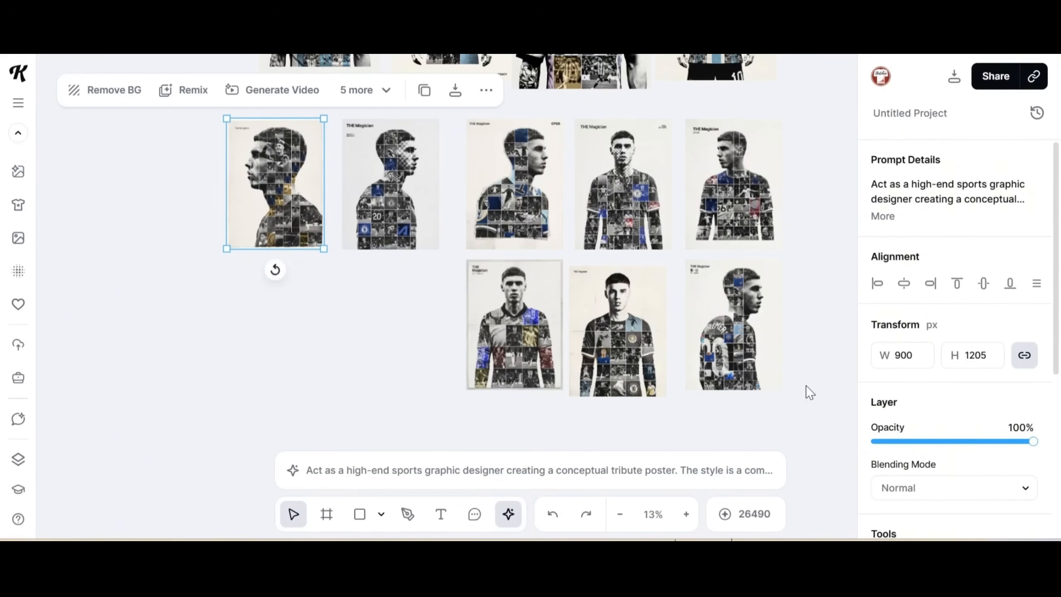
{"action": "left_click", "coordinate": [686, 514]}
{"action": "left_click", "coordinate": [688, 514]}
{"action": "left_click_drag", "start_coordinate": [188, 352], "coordinate": [124, 339]}
{"action": "left_click_drag", "start_coordinate": [480, 339], "coordinate": [223, 284]}
{"action": "left_click_drag", "start_coordinate": [439, 303], "coordinate": [341, 344]}
{"action": "left_click_drag", "start_coordinate": [616, 314], "coordinate": [357, 279]}
{"action": "left_click_drag", "start_coordinate": [447, 290], "coordinate": [386, 317]}
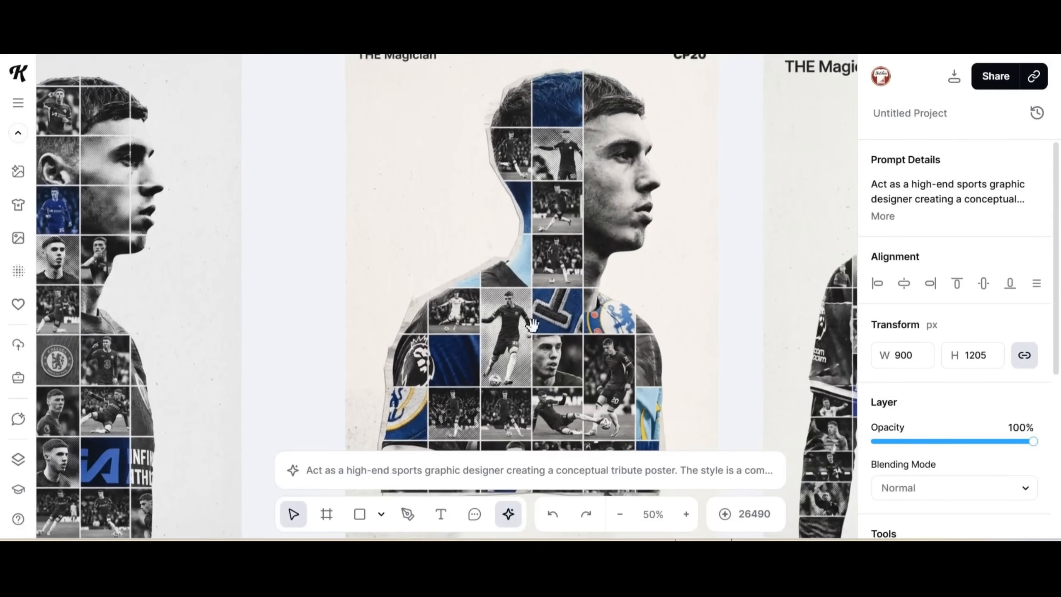
{"action": "left_click_drag", "start_coordinate": [722, 327], "coordinate": [429, 363]}
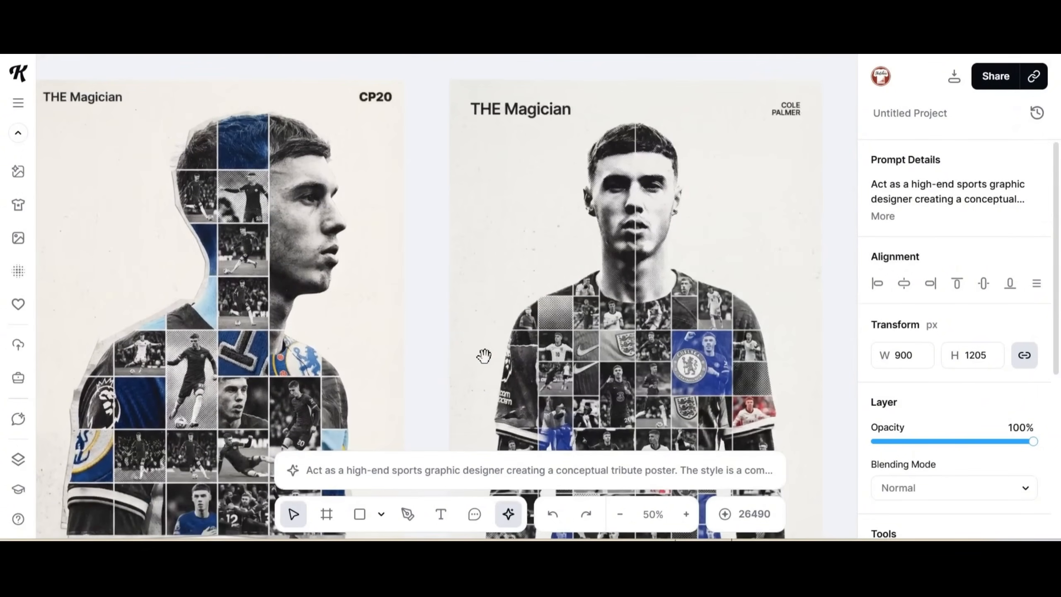
{"action": "left_click_drag", "start_coordinate": [656, 346], "coordinate": [478, 189]}
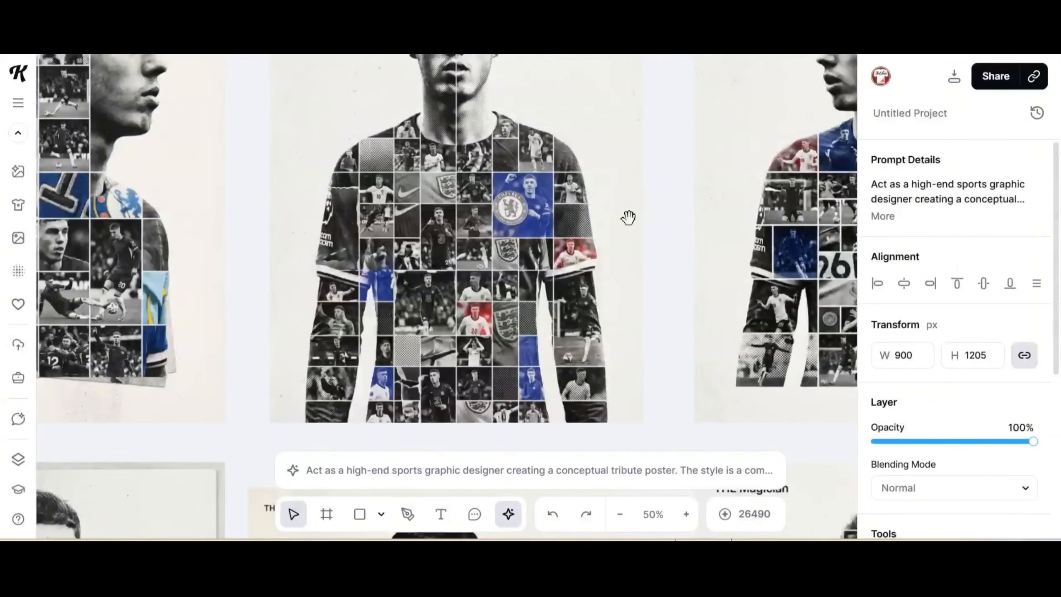
{"action": "left_click_drag", "start_coordinate": [628, 217], "coordinate": [441, 300]}
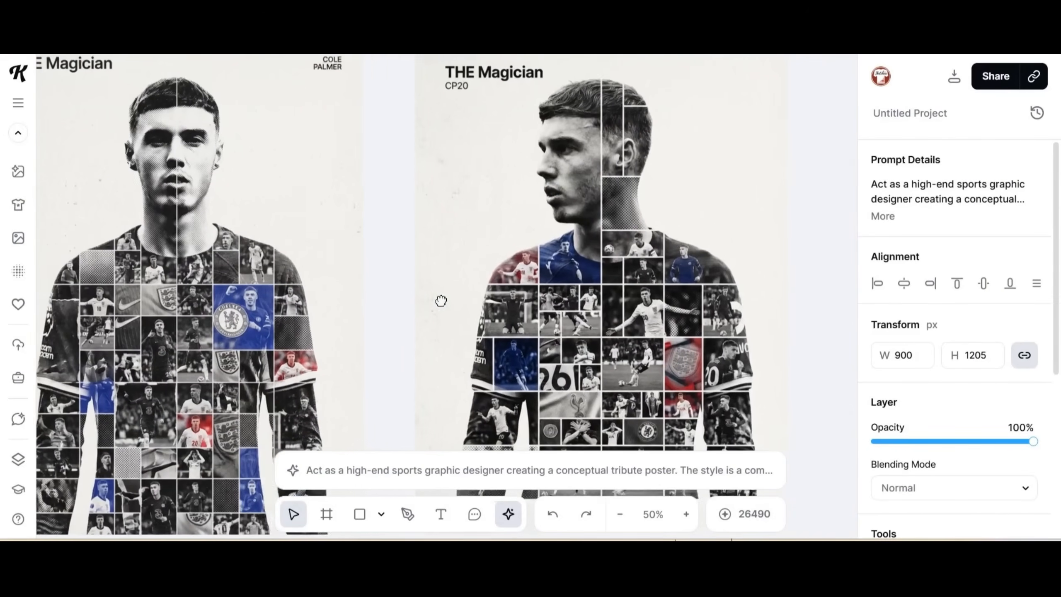
Examine the lower row of "THE Magician" posters in detail, then view the posters together at 25% zoom
{"action": "scroll", "coordinate": [441, 300], "scroll_direction": "down", "scroll_amount": 15}
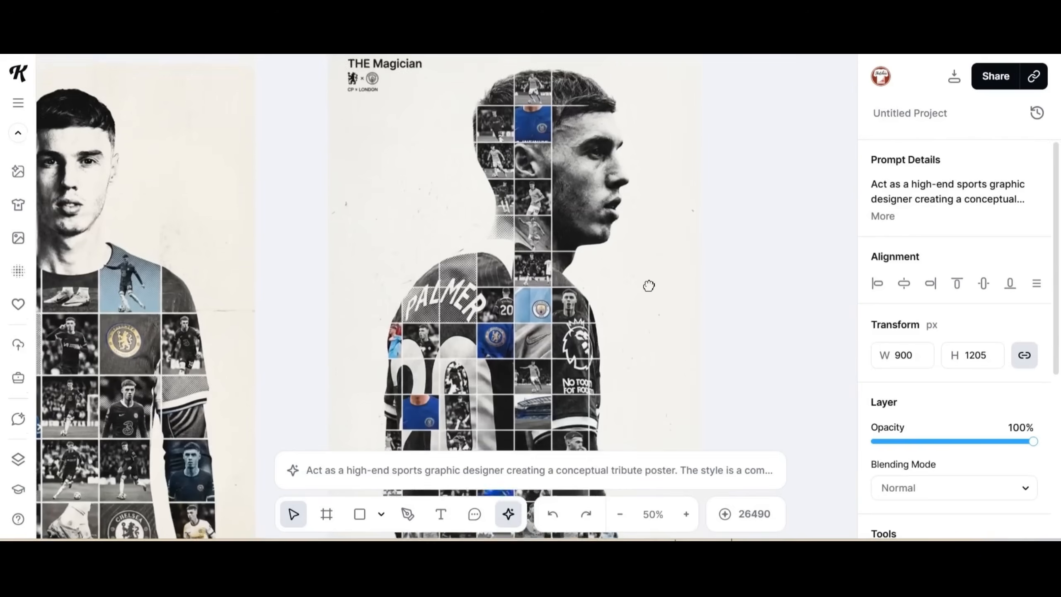
{"action": "left_click_drag", "start_coordinate": [649, 286], "coordinate": [840, 272]}
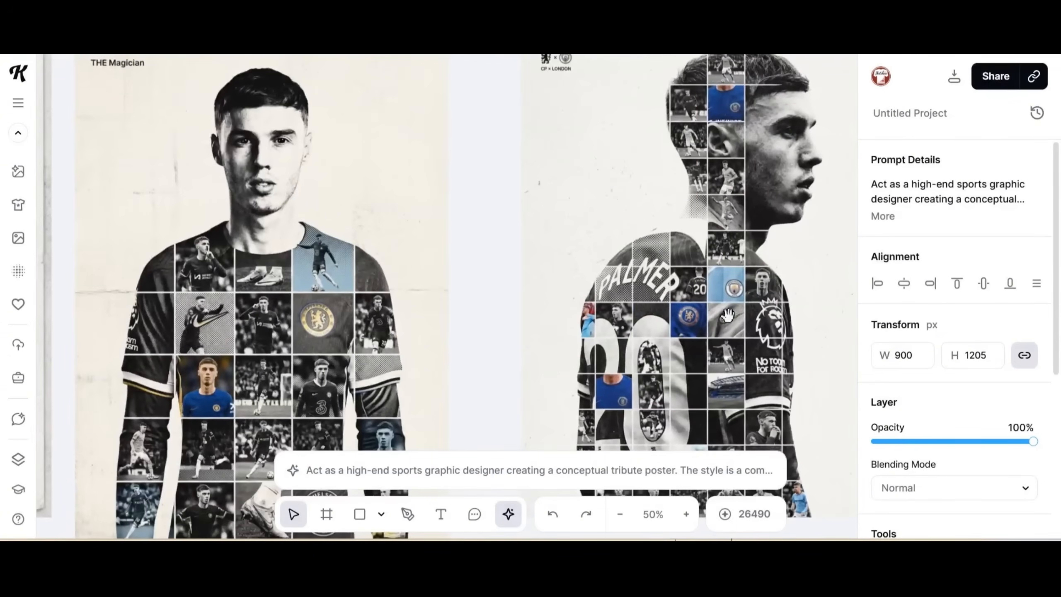
{"action": "left_click_drag", "start_coordinate": [591, 358], "coordinate": [772, 263]}
{"action": "left_click_drag", "start_coordinate": [561, 279], "coordinate": [805, 341]}
{"action": "left_click_drag", "start_coordinate": [521, 324], "coordinate": [550, 384]}
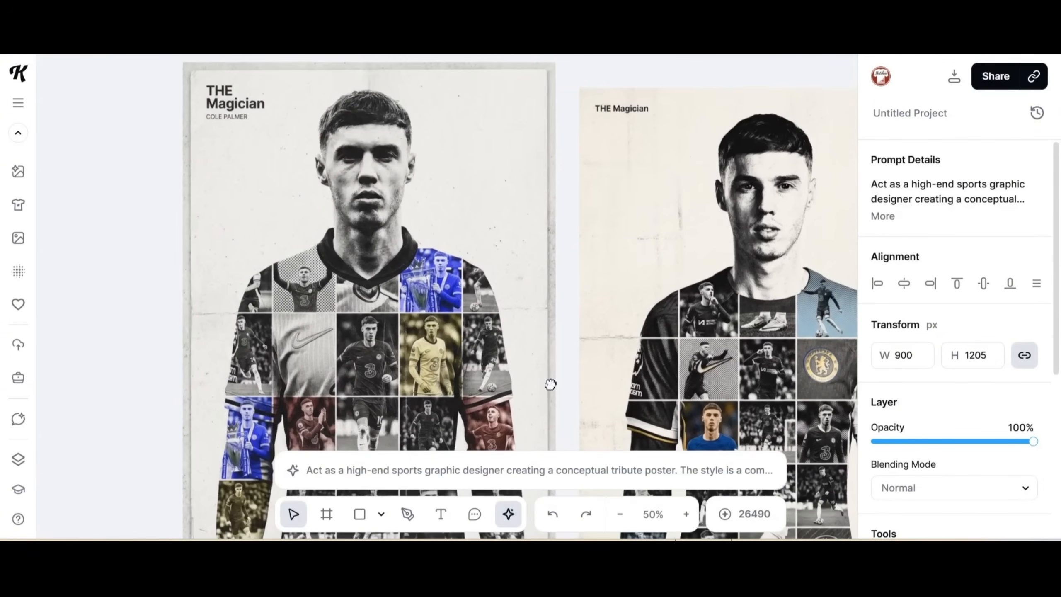
{"action": "left_click", "coordinate": [620, 514]}
{"action": "left_click_drag", "start_coordinate": [675, 380], "coordinate": [462, 365]}
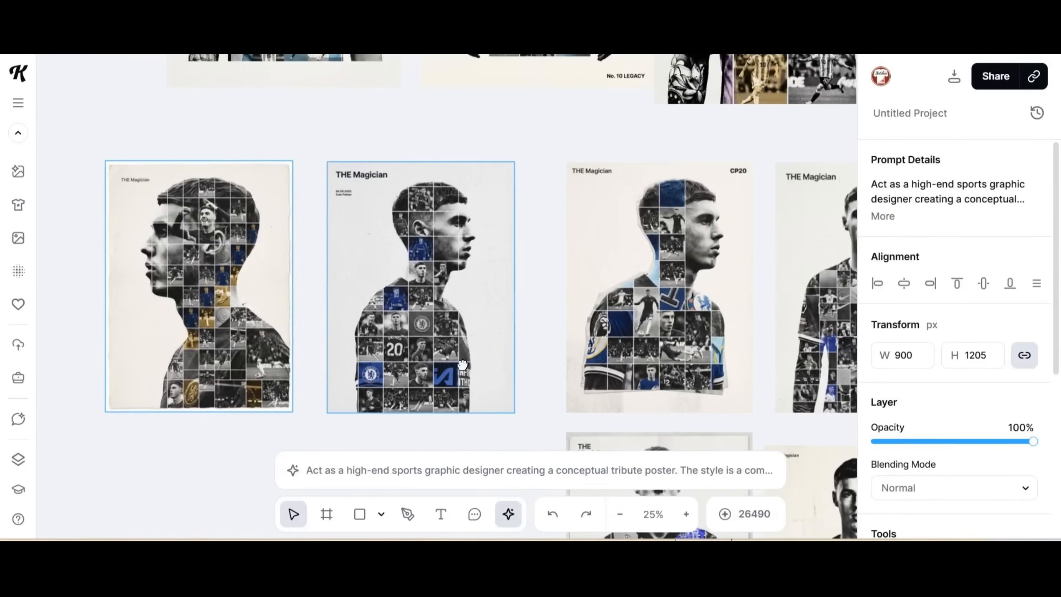
Select the grey-background side-profile "THE Magician" poster and view its further image editing options
{"action": "left_click_drag", "start_coordinate": [751, 350], "coordinate": [705, 350]}
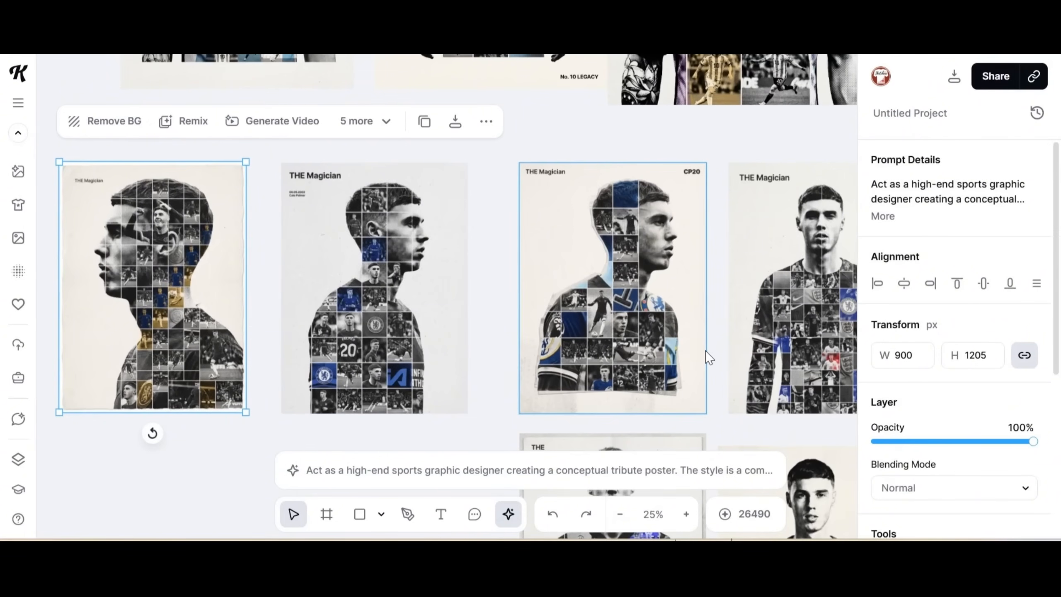
{"action": "left_click", "coordinate": [473, 131]}
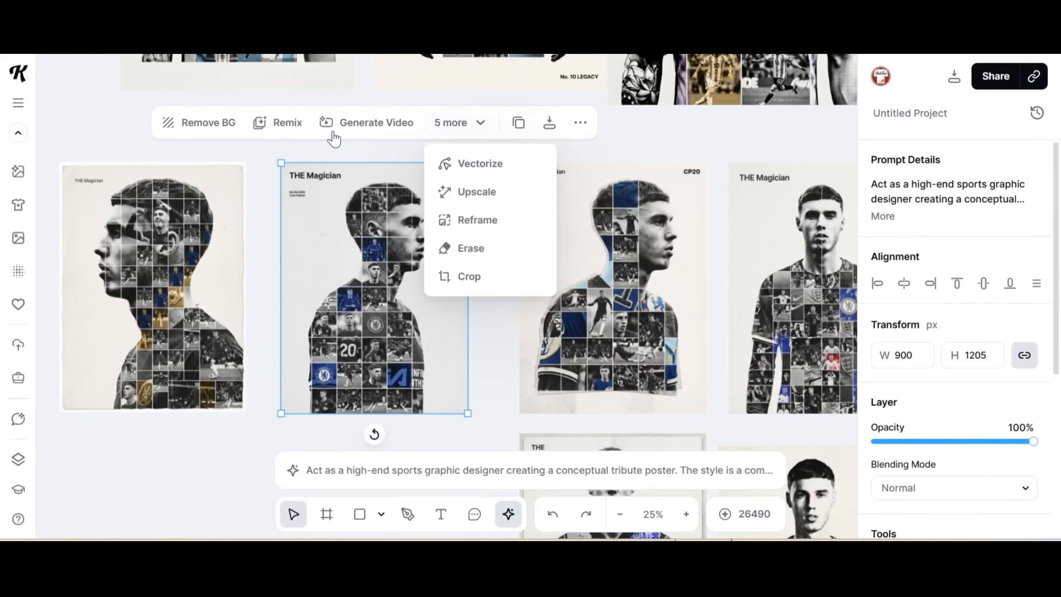
{"action": "left_click", "coordinate": [277, 122]}
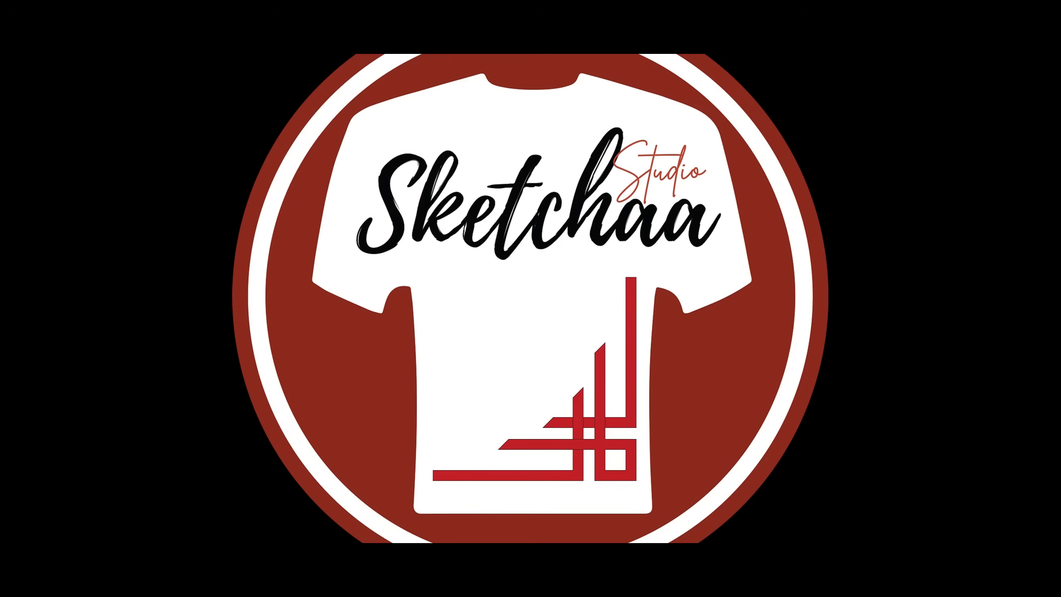